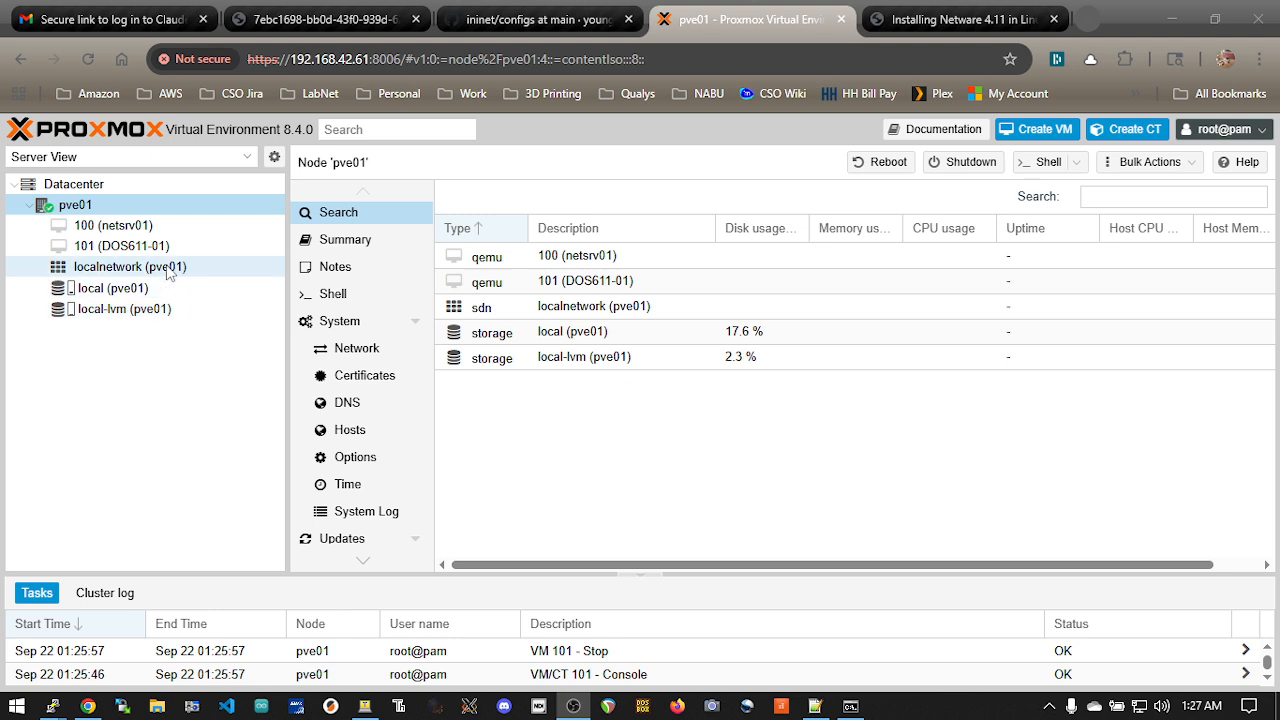
# Examine the network configuration of node pve01 and the FastEthernet0/2 switch port configuration in the Notepad++ notes
pyautogui.click(368, 349)
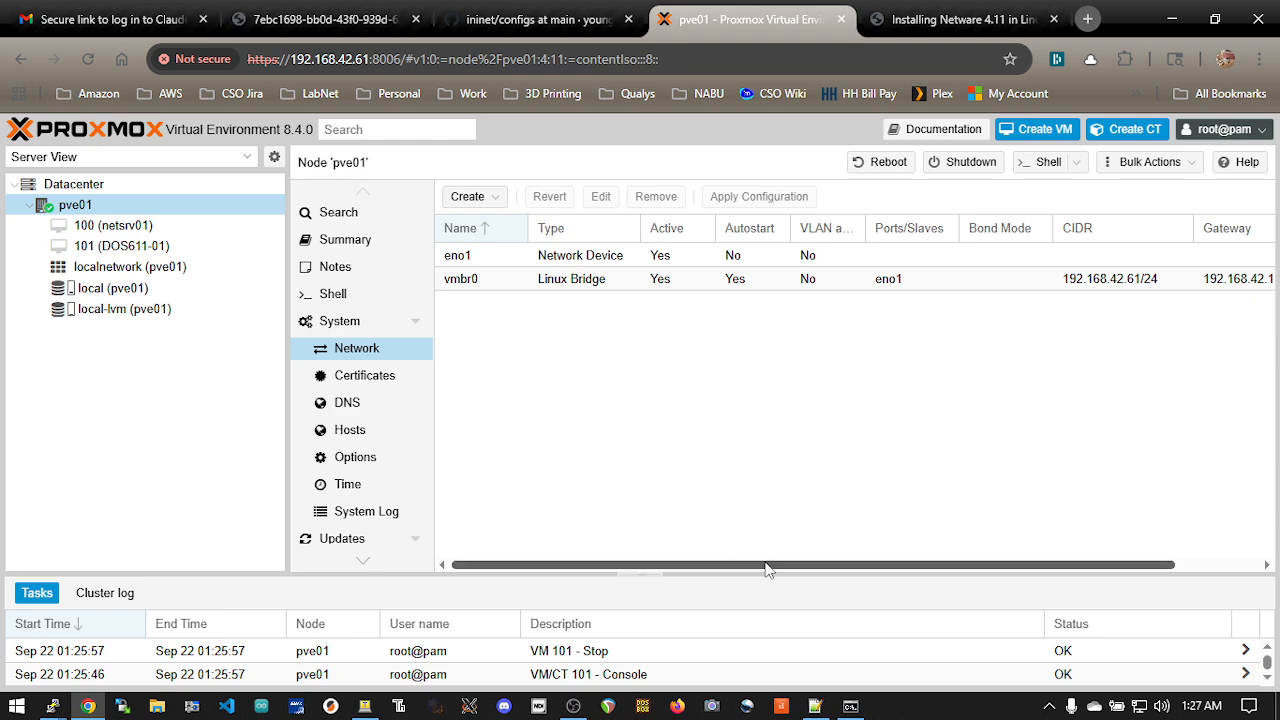
pyautogui.click(815, 706)
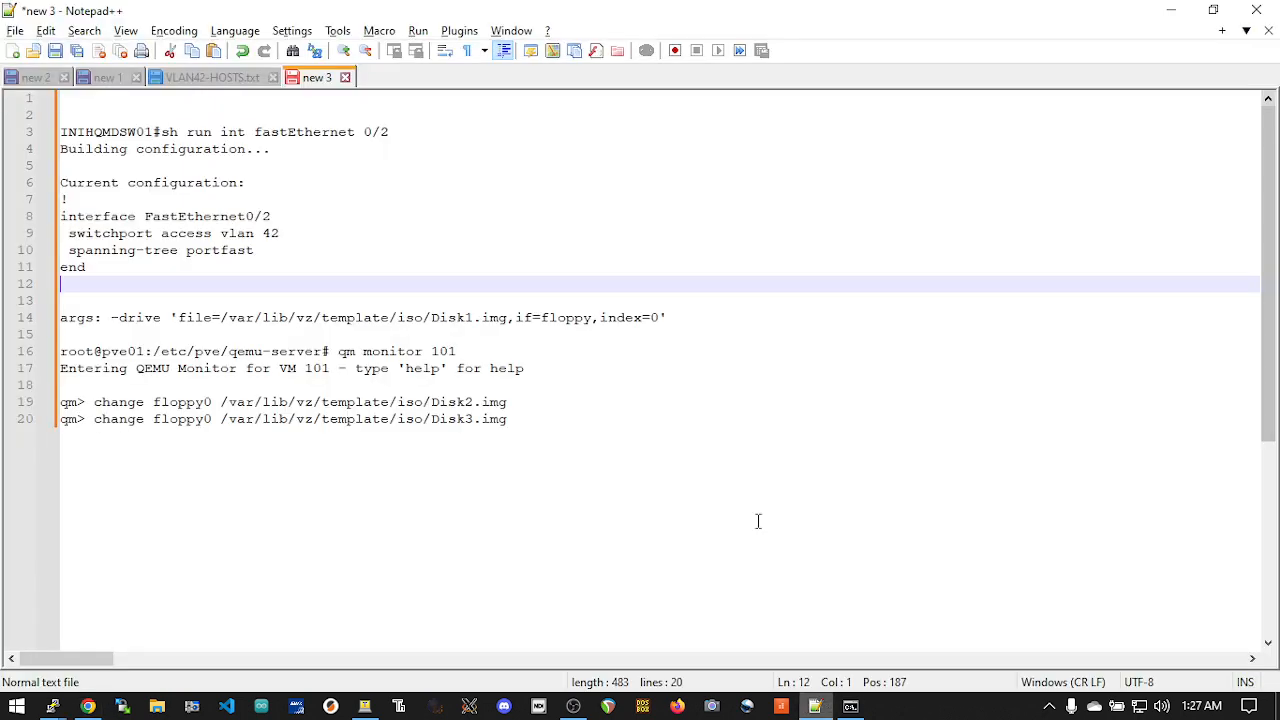
pyautogui.click(137, 264)
pyautogui.moveTo(137, 264); pyautogui.dragTo(62, 184)
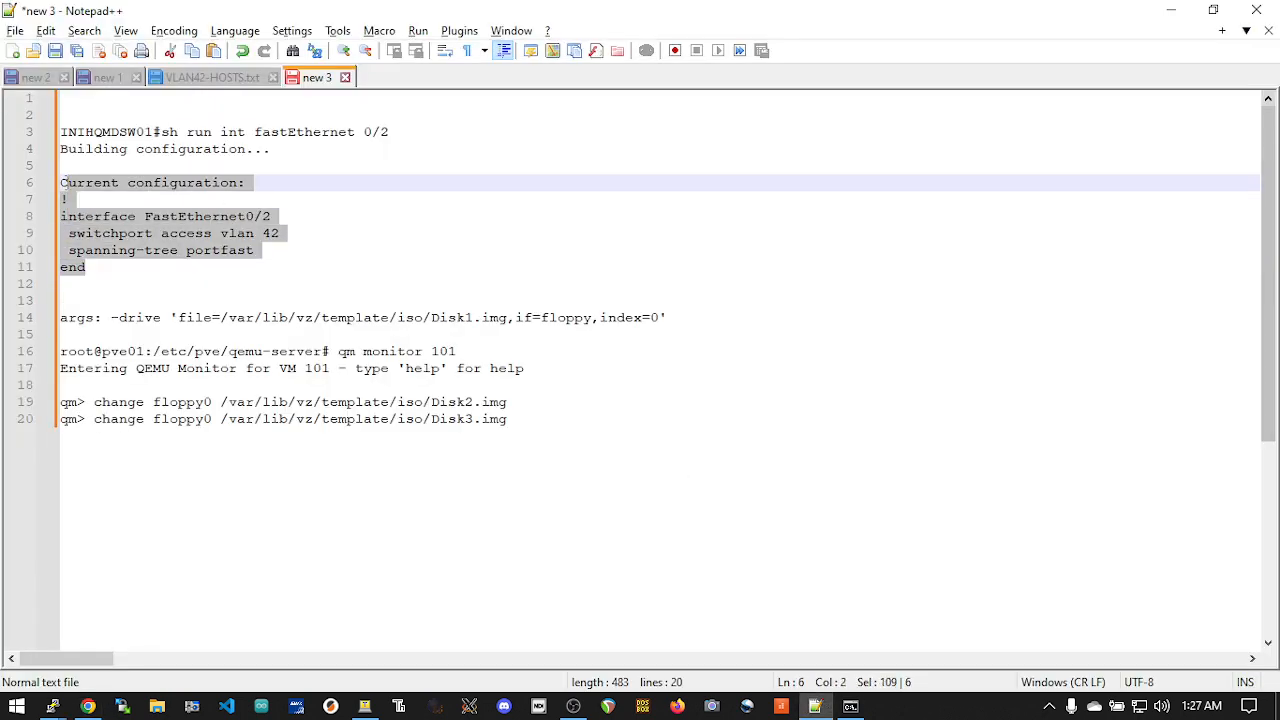
pyautogui.click(250, 241)
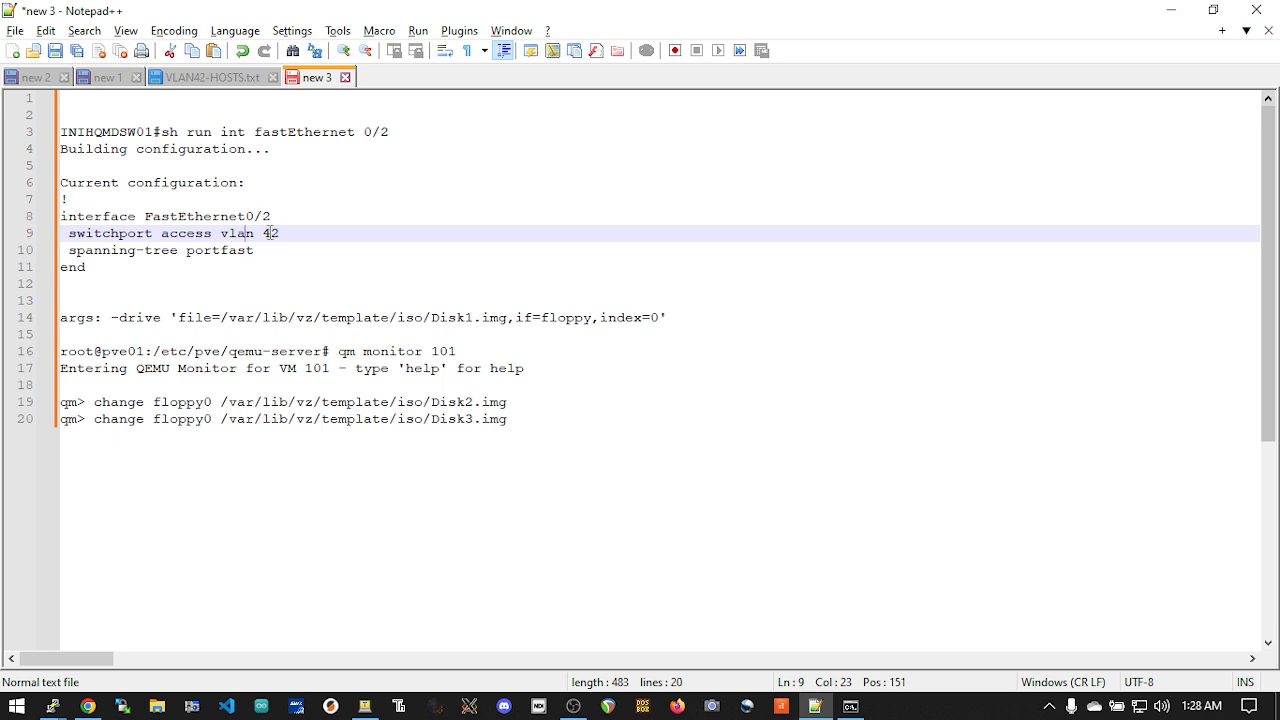
pyautogui.moveTo(221, 236); pyautogui.dragTo(296, 240)
pyautogui.click(262, 236)
pyautogui.click(1173, 14)
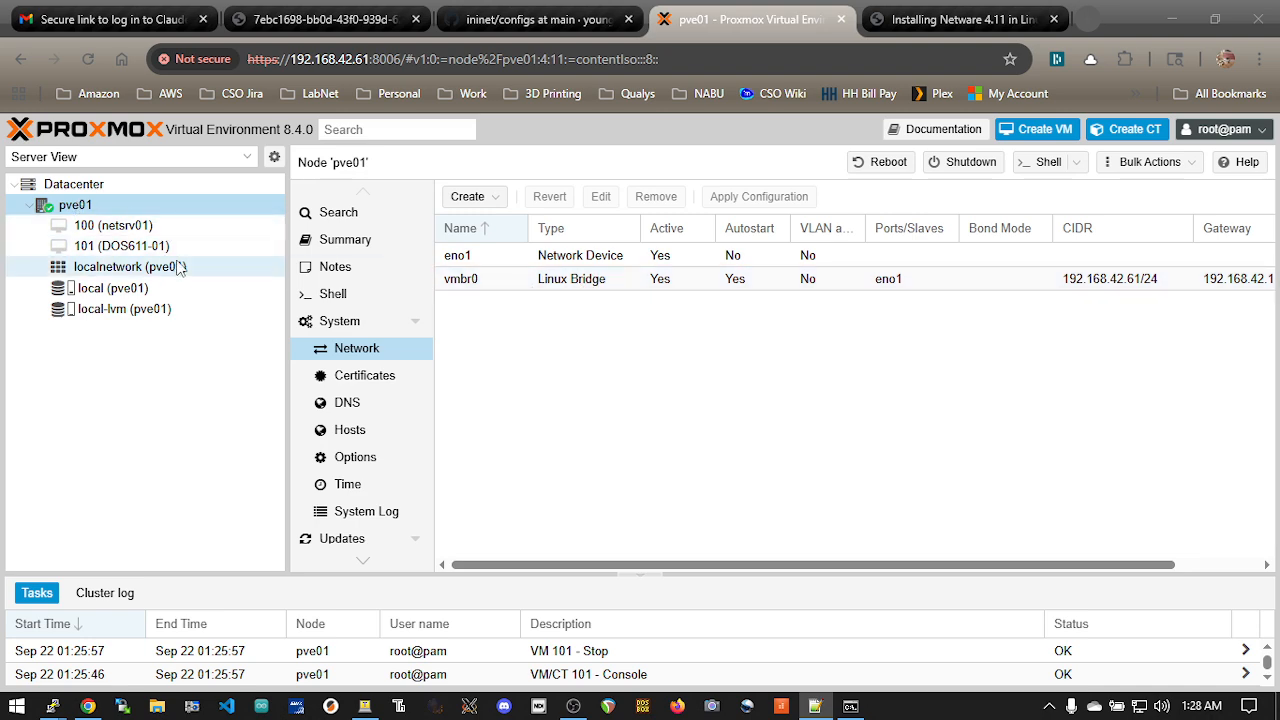
pyautogui.click(1045, 132)
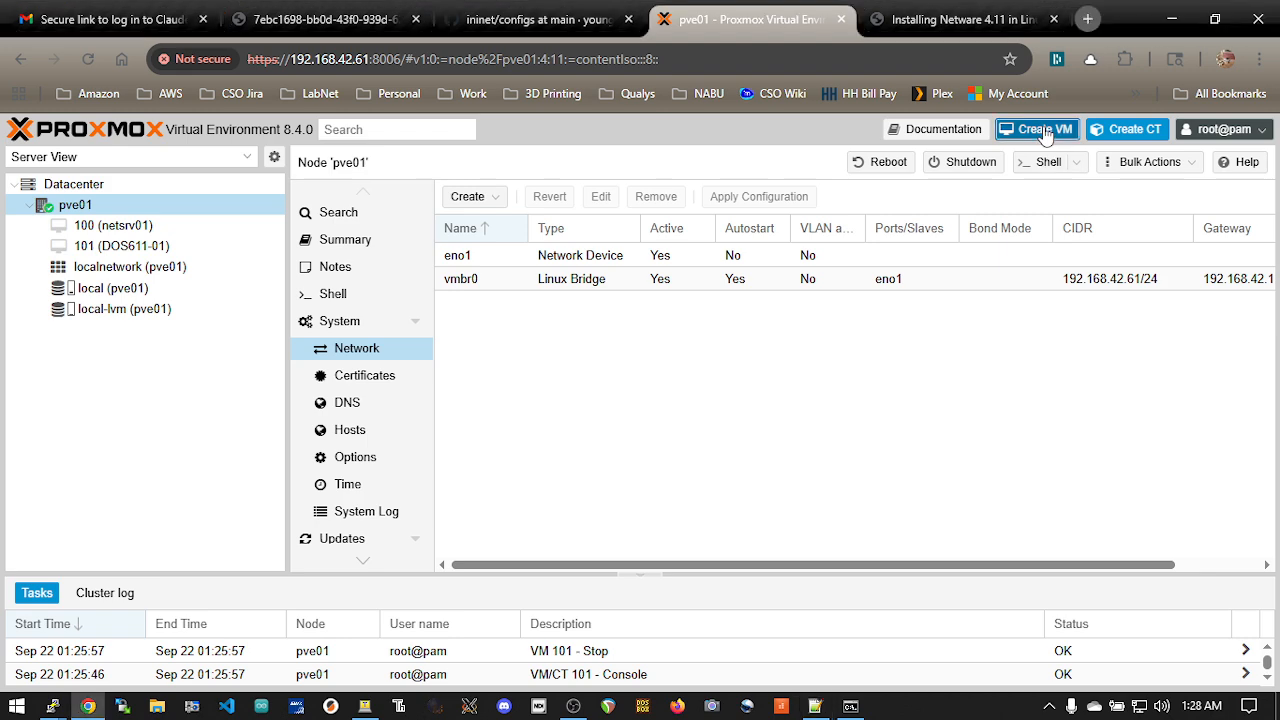
pyautogui.click(958, 169)
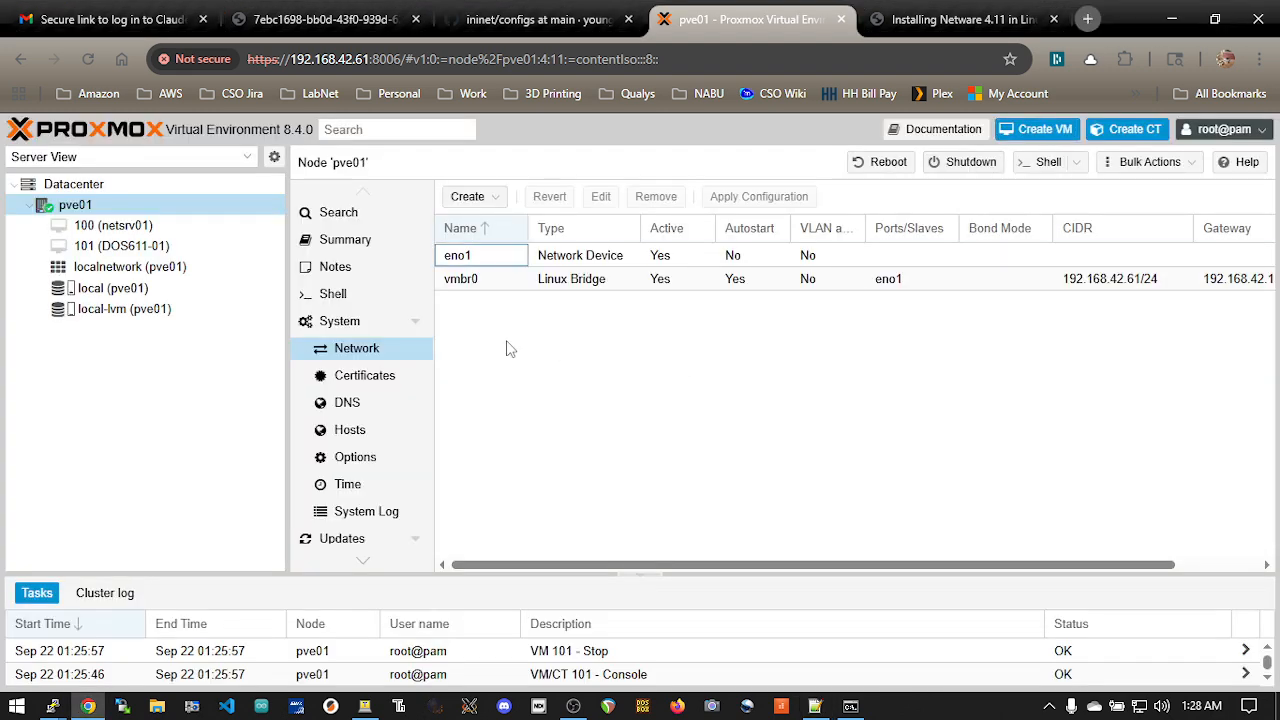
# Examine the DOS622 disk images and DOS_CDROM.img in pve01's local storage, and view the image upload form without uploading
pyautogui.click(190, 287)
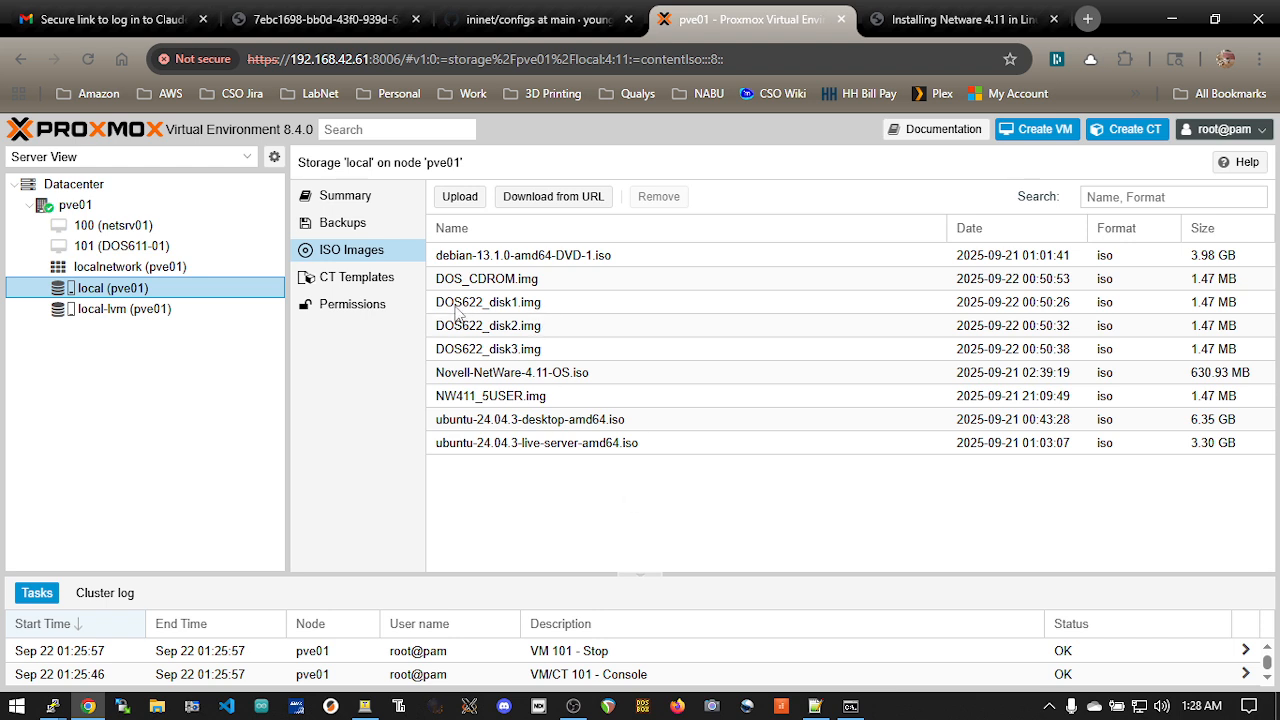
pyautogui.click(567, 302)
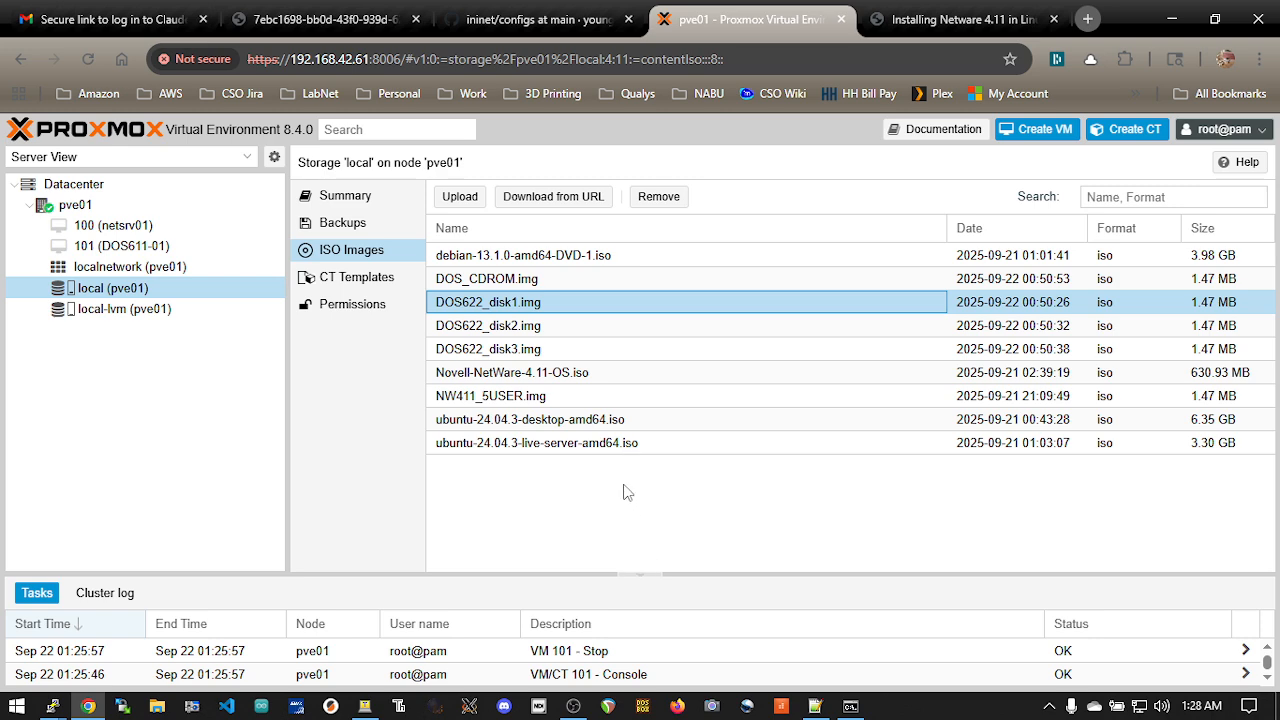
pyautogui.click(542, 326)
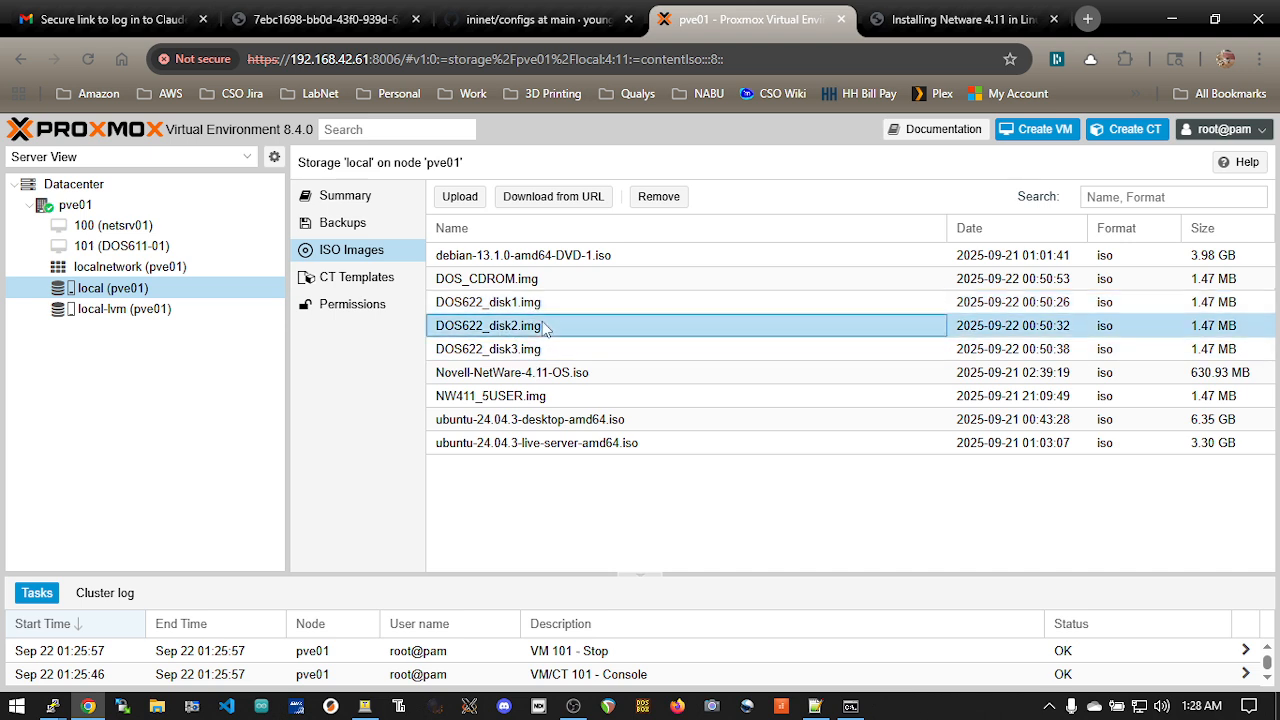
pyautogui.click(547, 350)
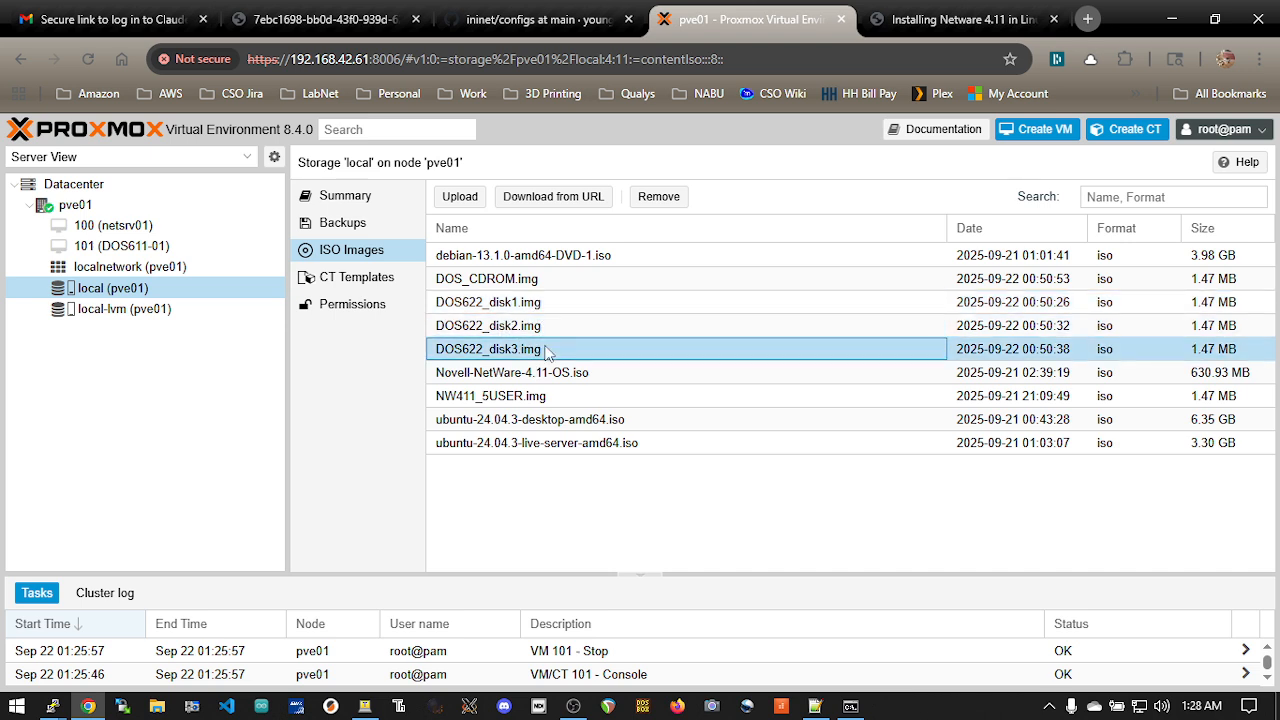
pyautogui.click(556, 280)
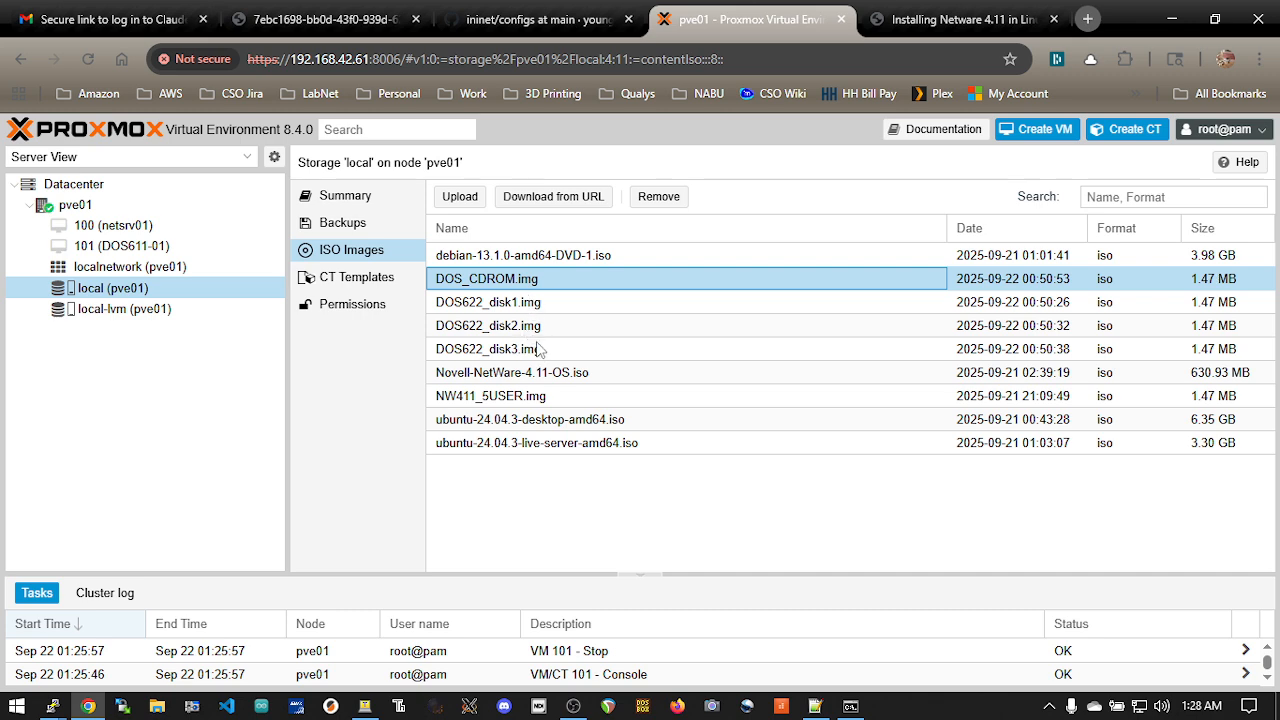
pyautogui.click(472, 198)
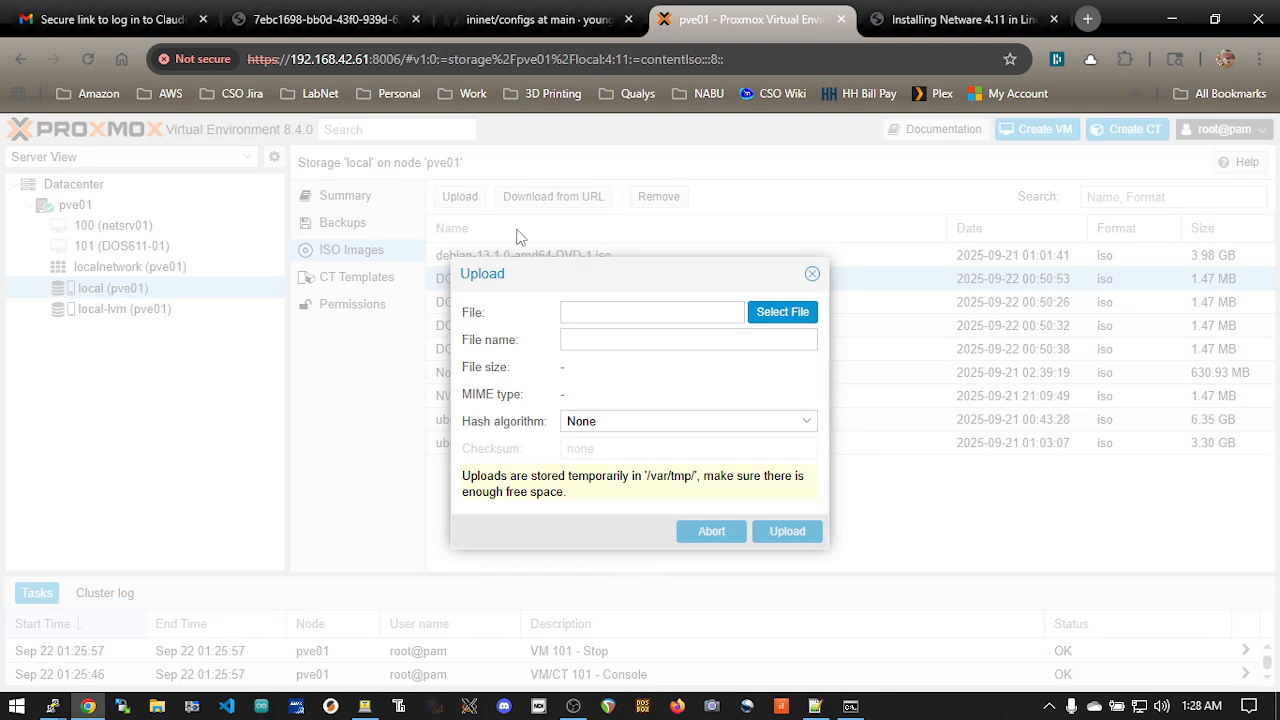
pyautogui.click(815, 279)
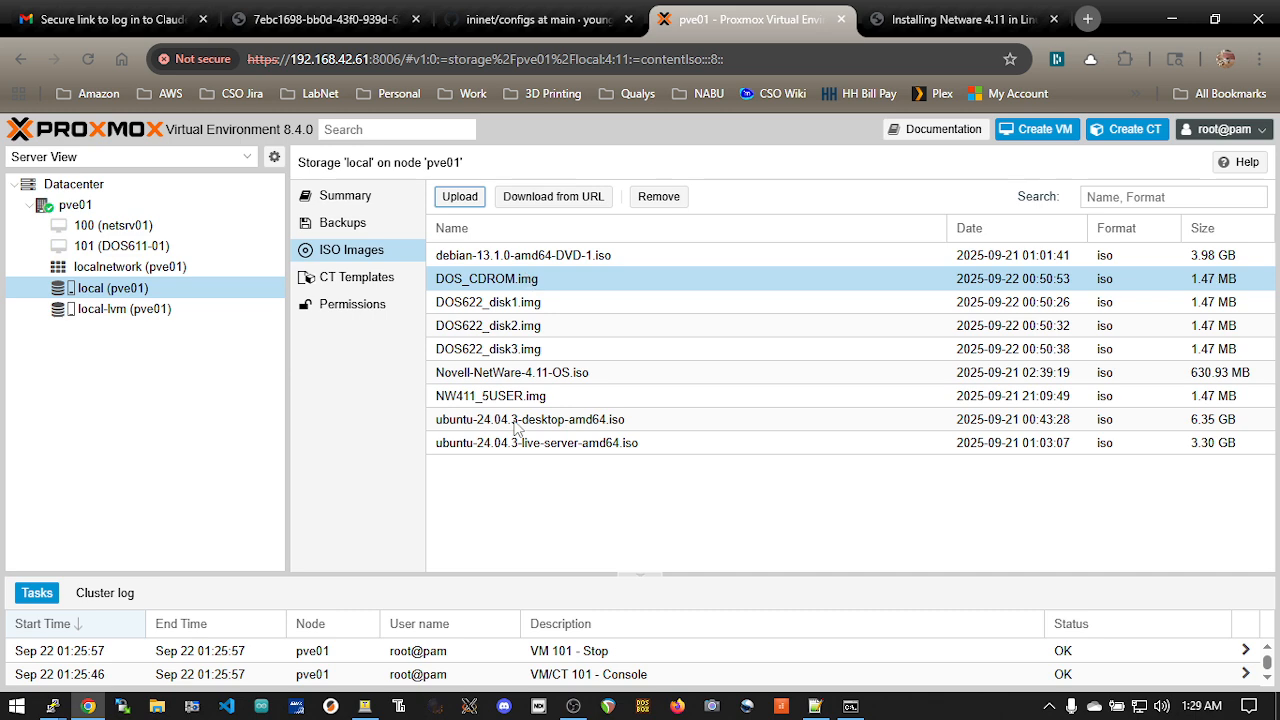
# Start creating a virtual machine on node pve01 and name it nws003
pyautogui.click(75, 205)
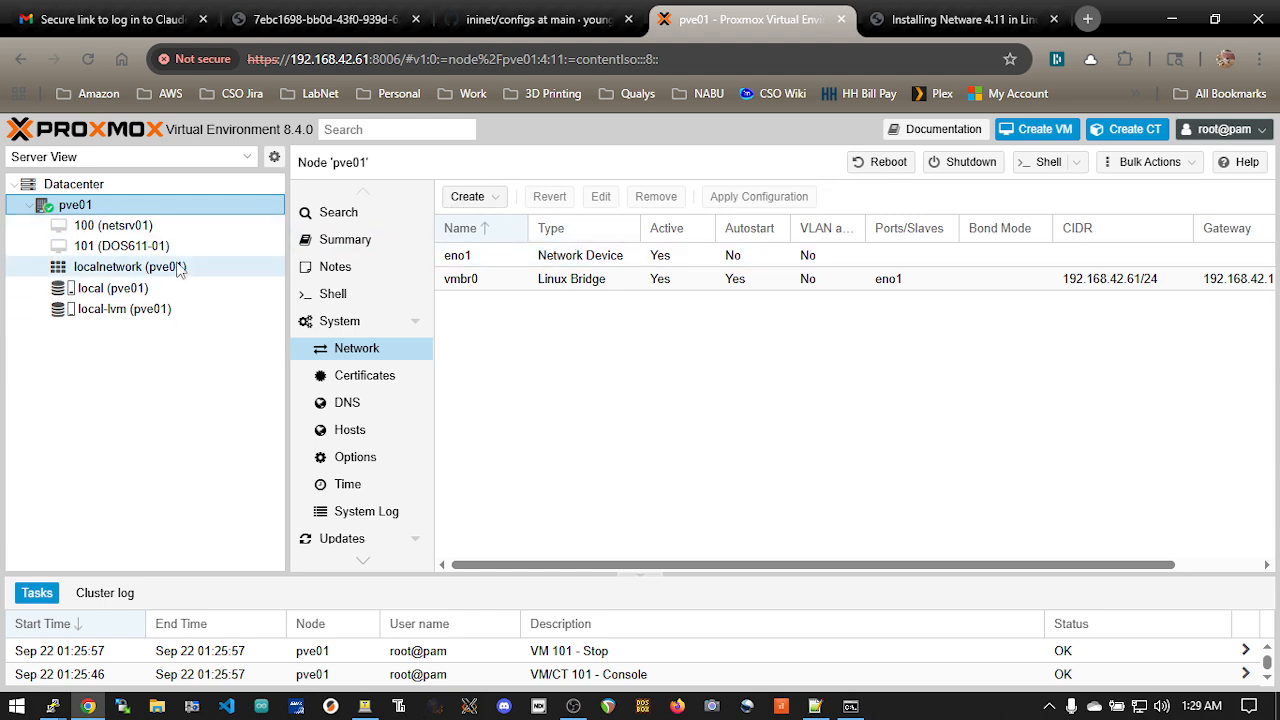
pyautogui.click(1046, 129)
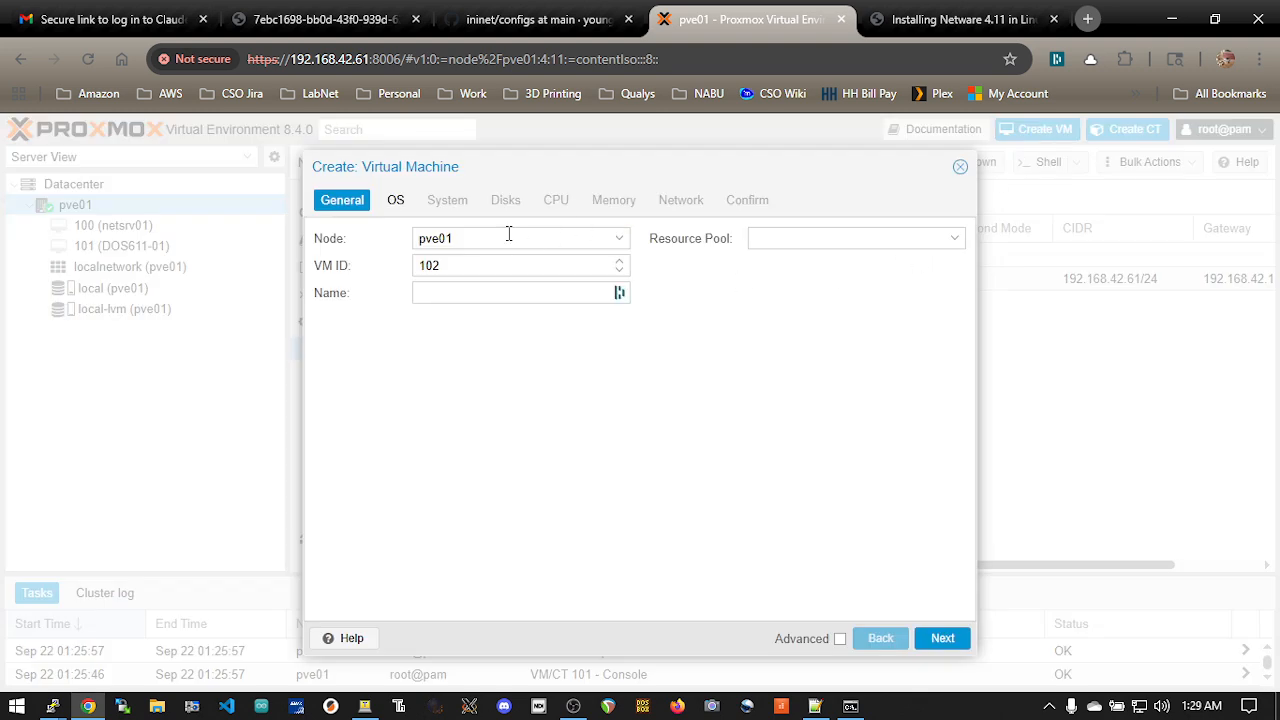
pyautogui.click(479, 296)
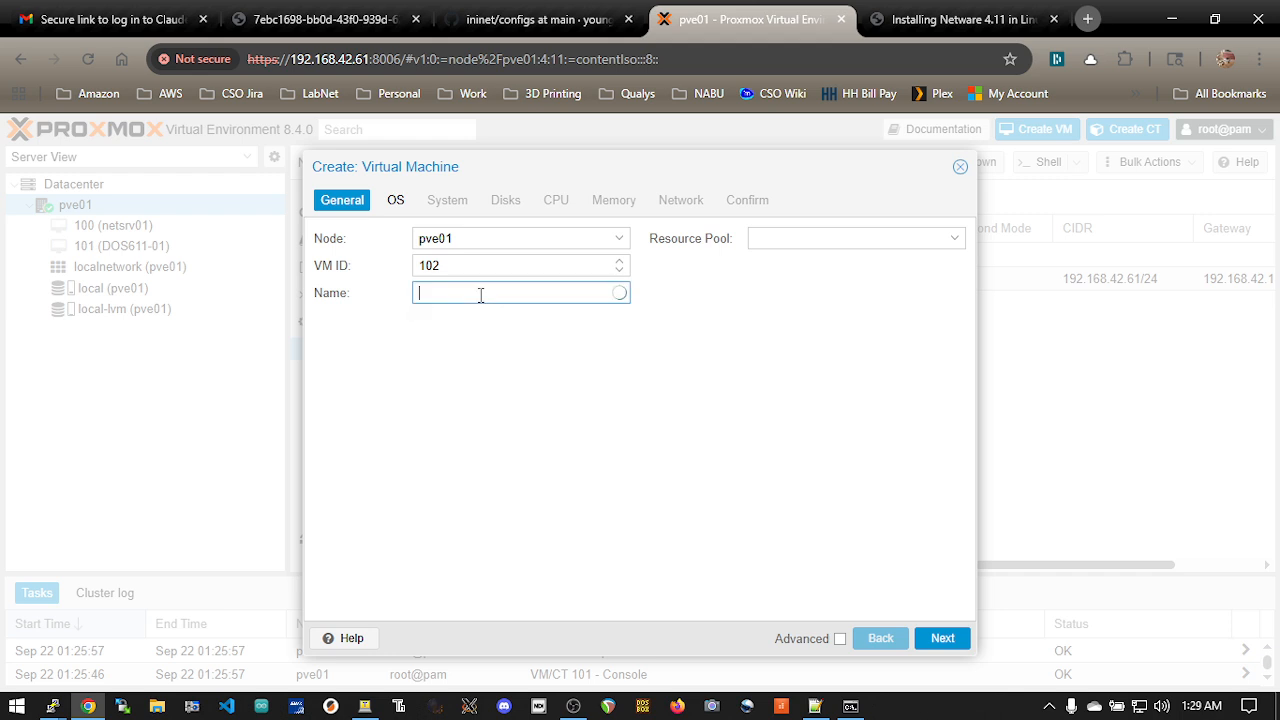
pyautogui.write('nws003')
# Configure the new virtual machine to use no installation media and set its guest OS type to Other
pyautogui.click(395, 200)
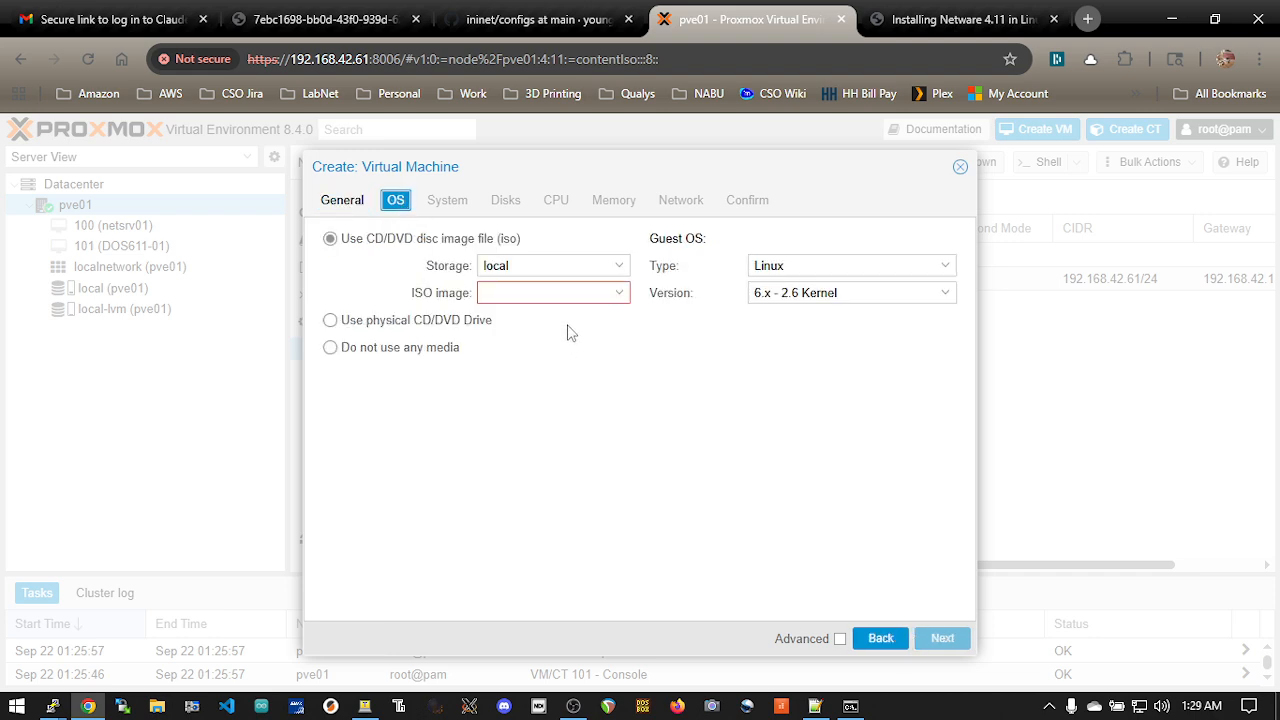
pyautogui.click(440, 346)
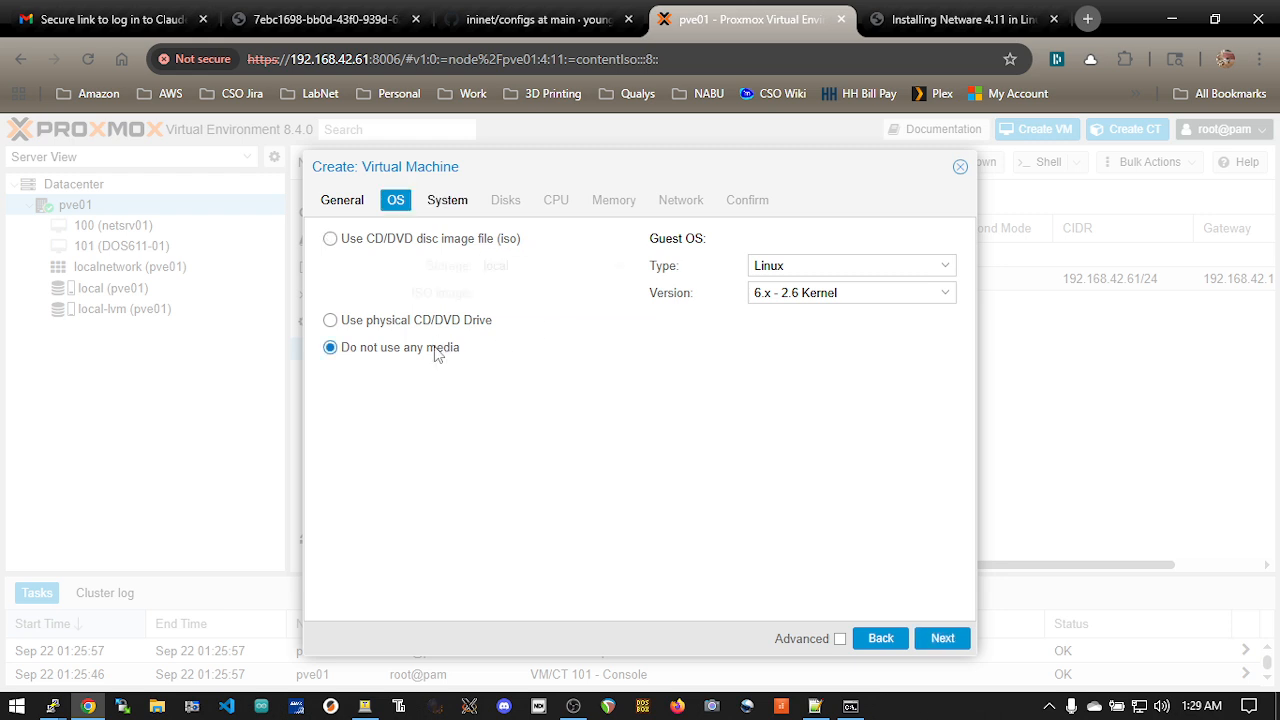
pyautogui.click(894, 270)
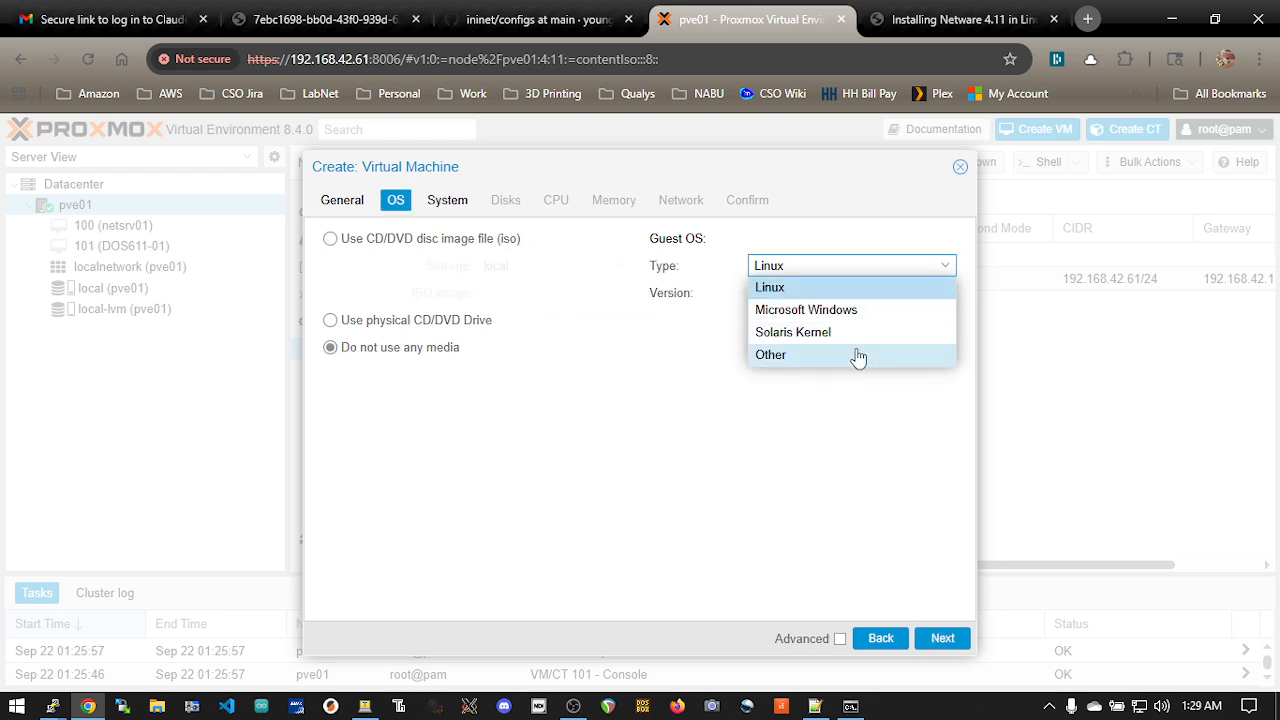
pyautogui.click(857, 356)
pyautogui.click(857, 291)
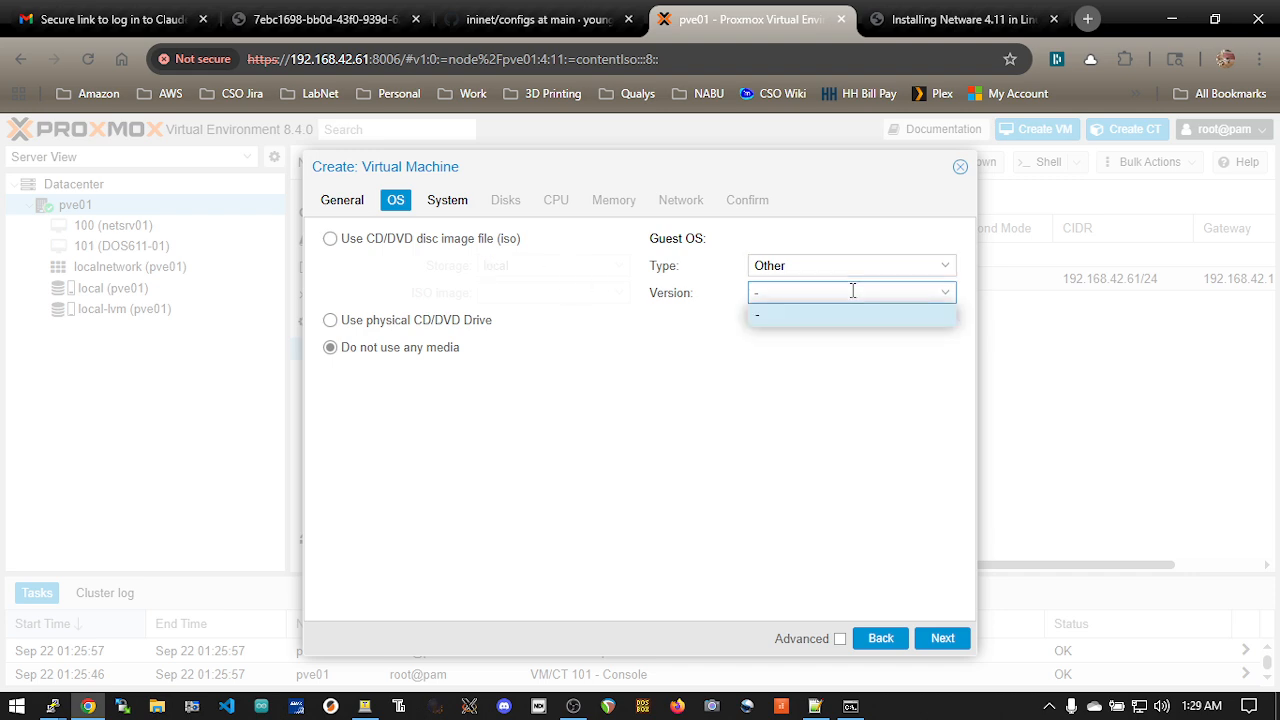
pyautogui.click(660, 363)
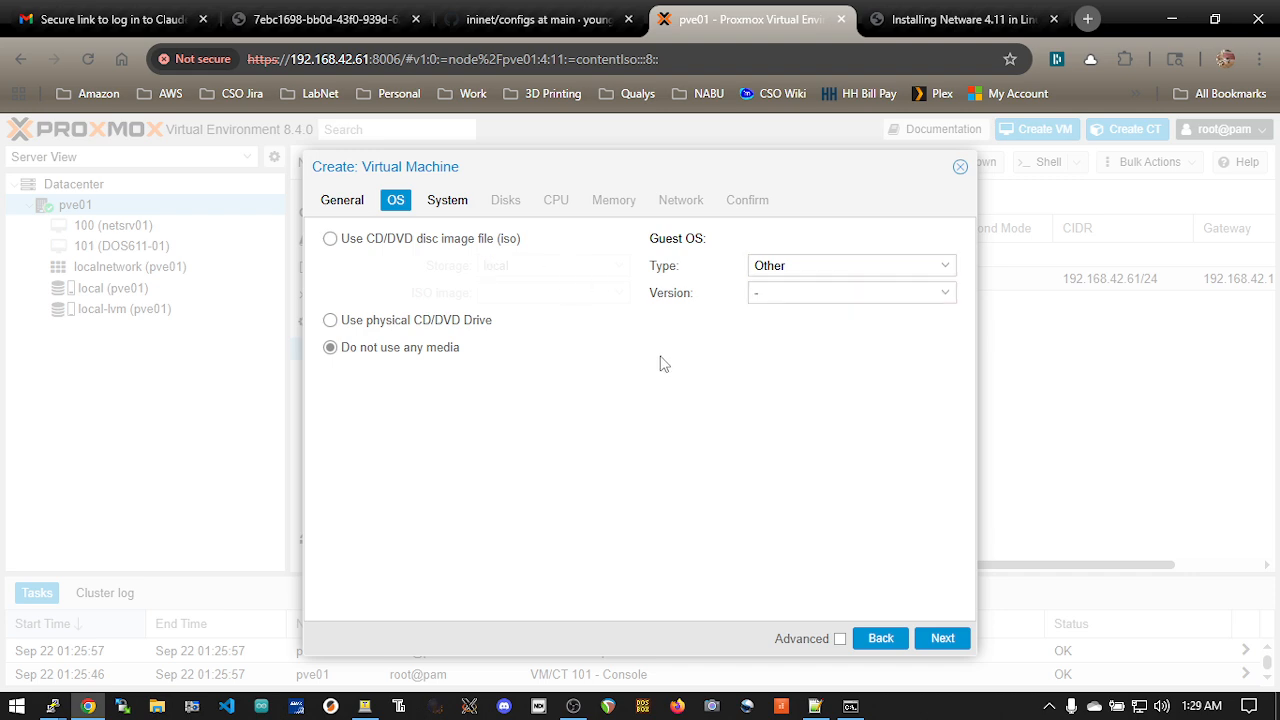
# Set the virtual machine's graphic card to Standard VGA and its SCSI controller to Default (LSI 53C895A)
pyautogui.click(443, 204)
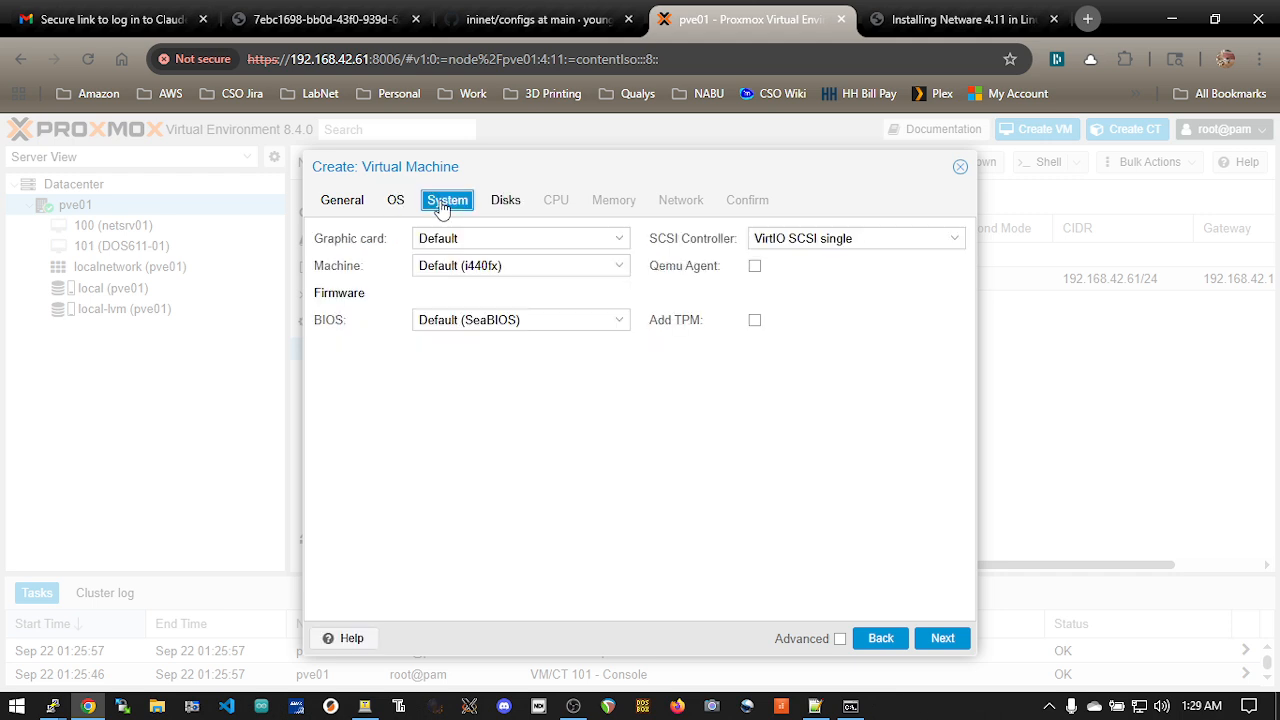
pyautogui.click(558, 239)
pyautogui.click(543, 283)
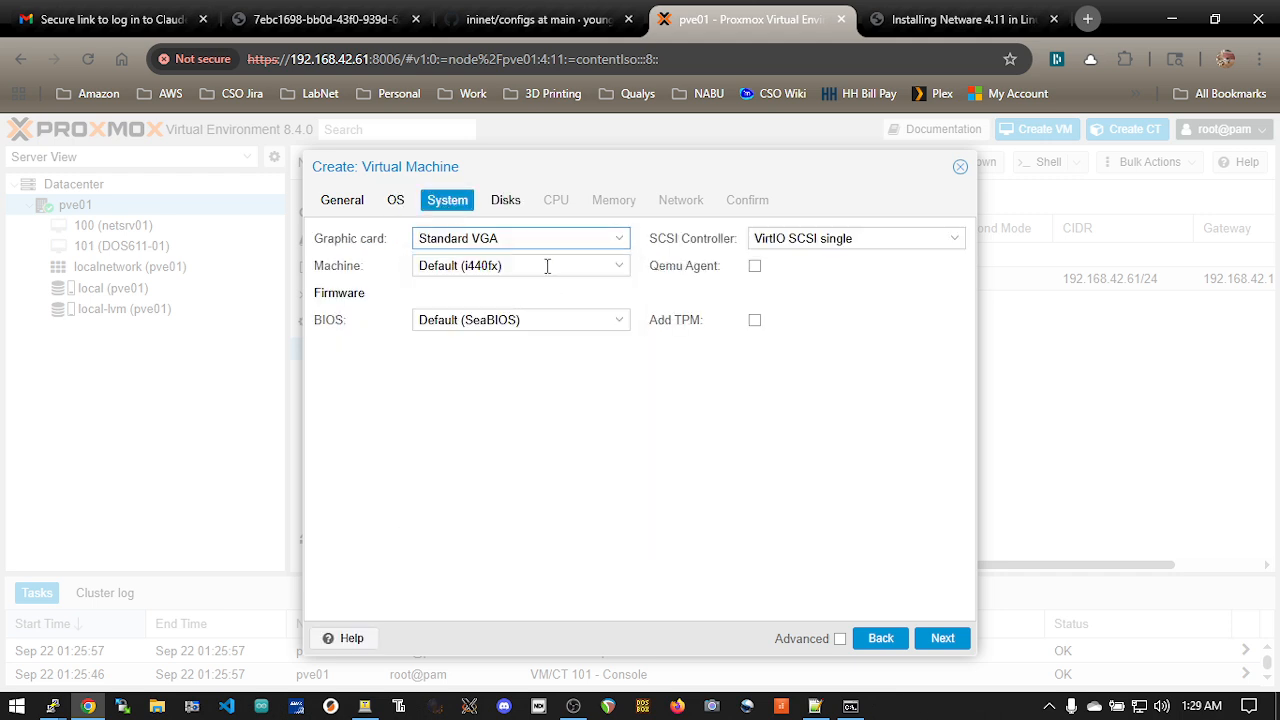
pyautogui.click(879, 239)
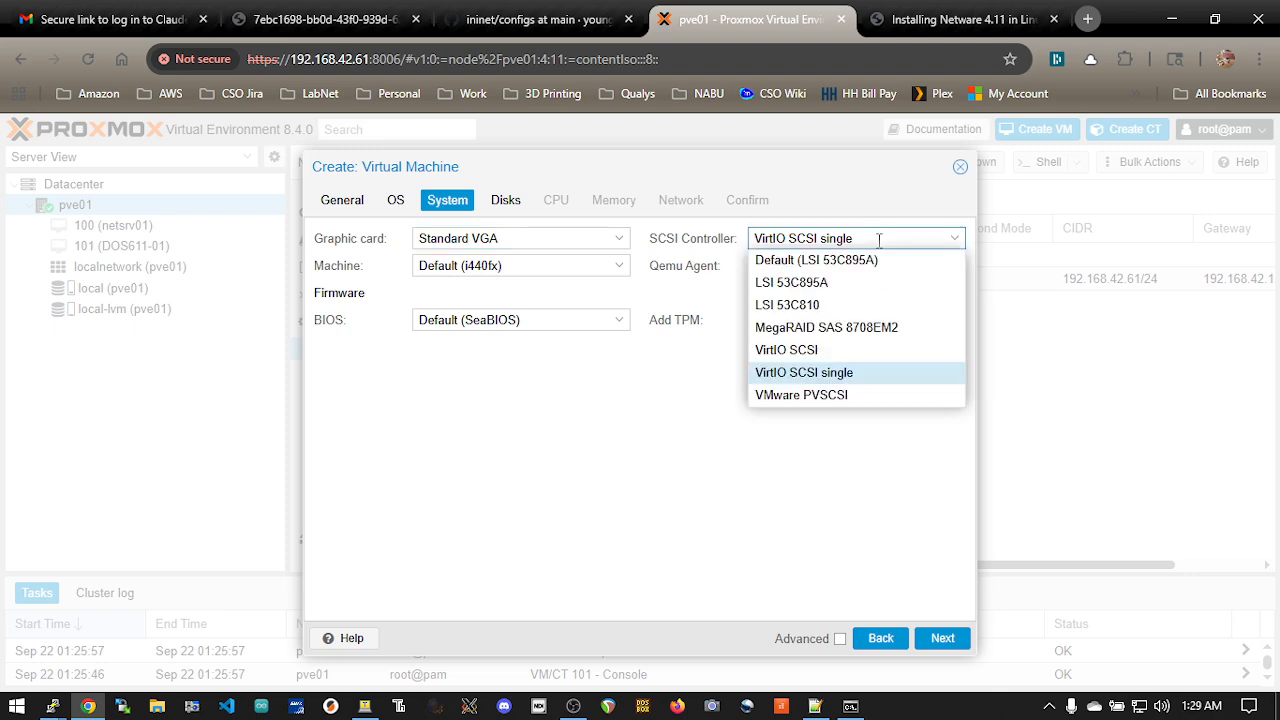
pyautogui.click(896, 260)
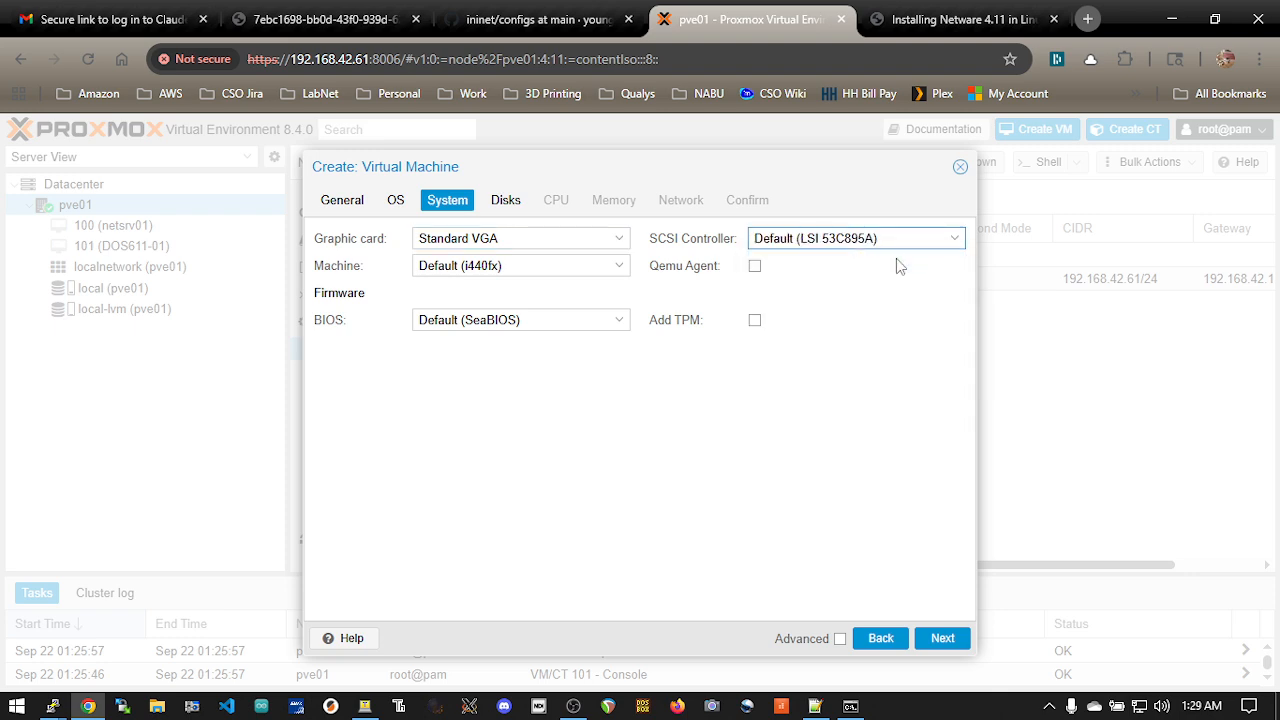
# Set the virtual machine's IDE disk size to 10 GiB and its memory to 128 MiB, keeping the default CPU settings
pyautogui.click(507, 203)
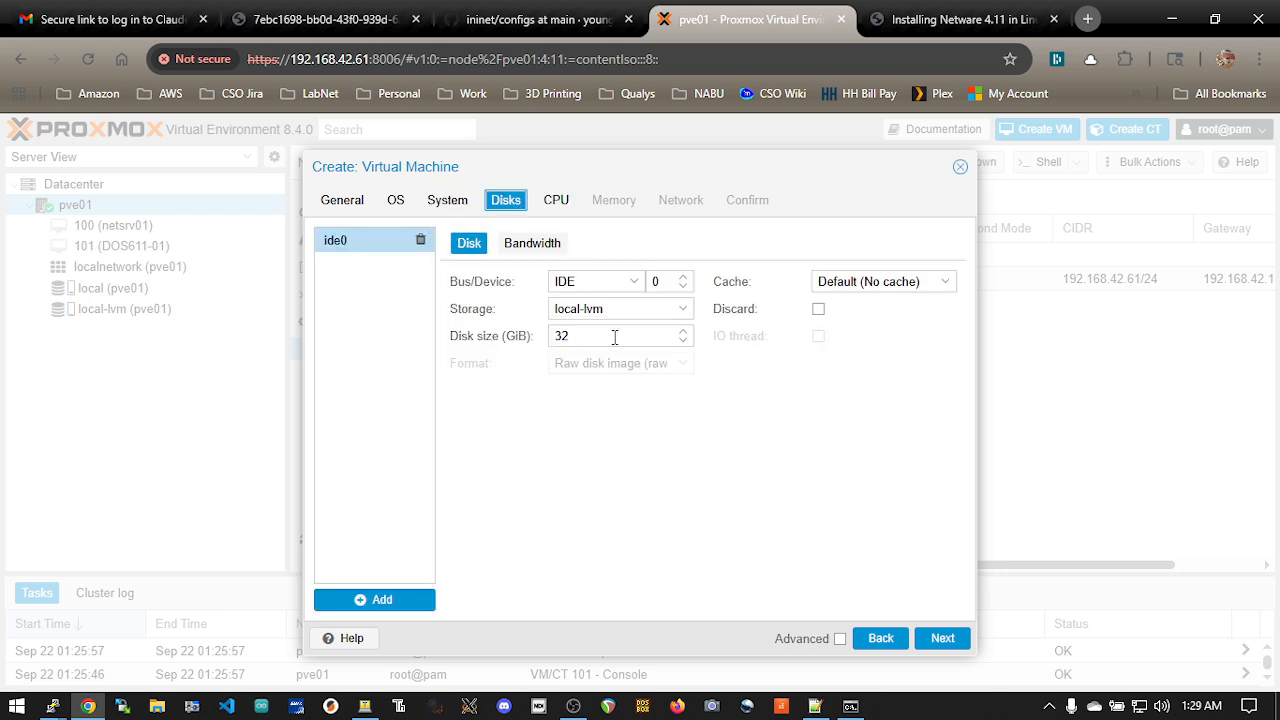
pyautogui.moveTo(611, 337); pyautogui.dragTo(511, 337)
pyautogui.write('10')
pyautogui.click(554, 202)
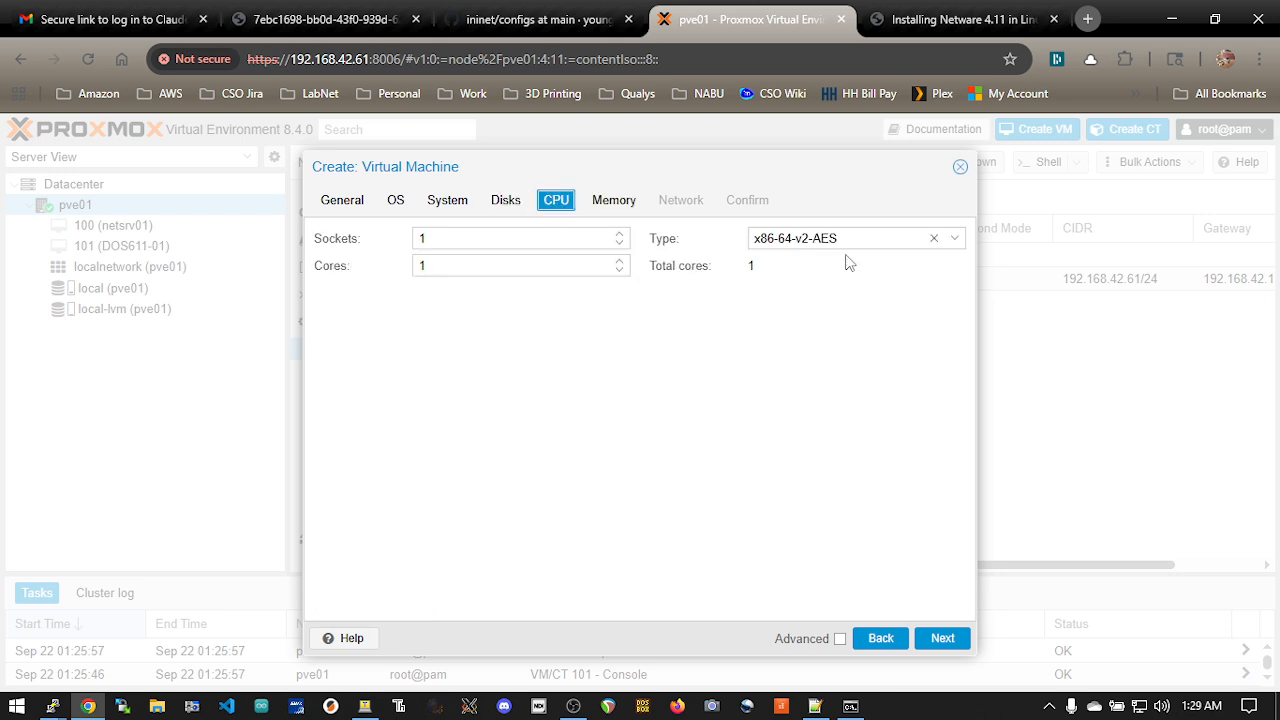
pyautogui.click(614, 202)
pyautogui.moveTo(546, 237); pyautogui.dragTo(429, 238)
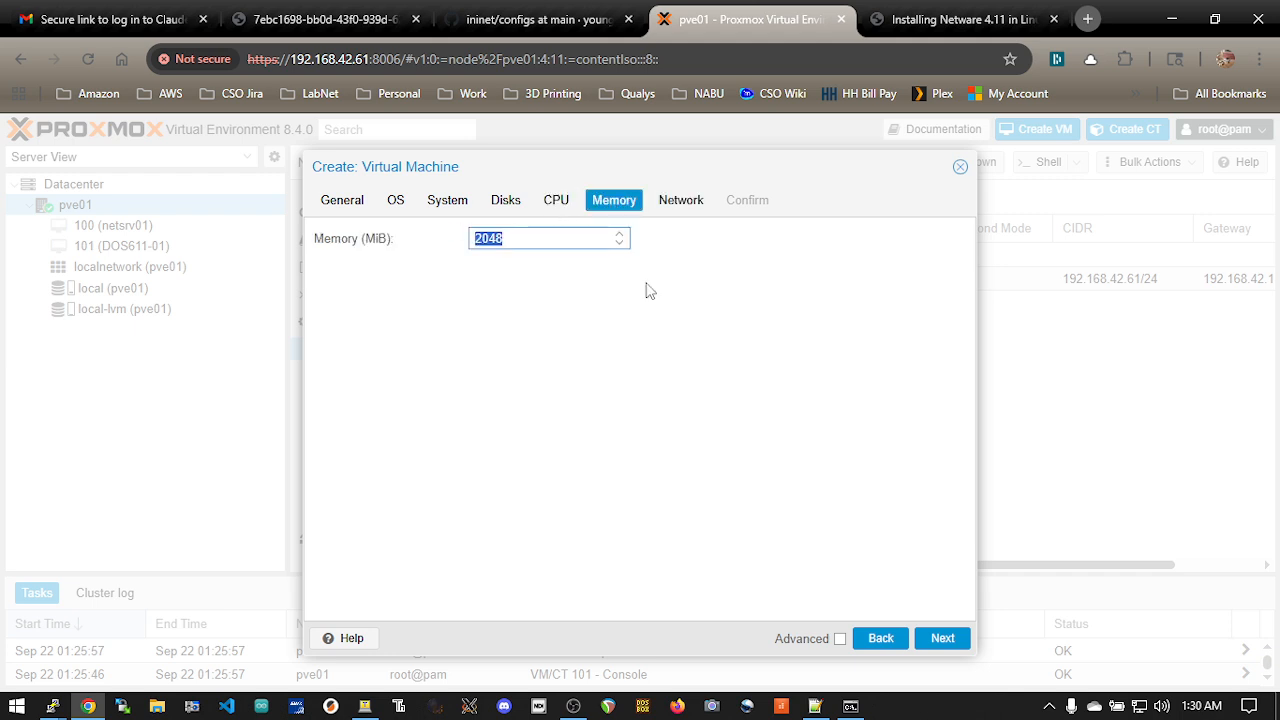
pyautogui.write('128')
# Disable the firewall on the vmbr0 network device and finish creating the virtual machine
pyautogui.click(683, 202)
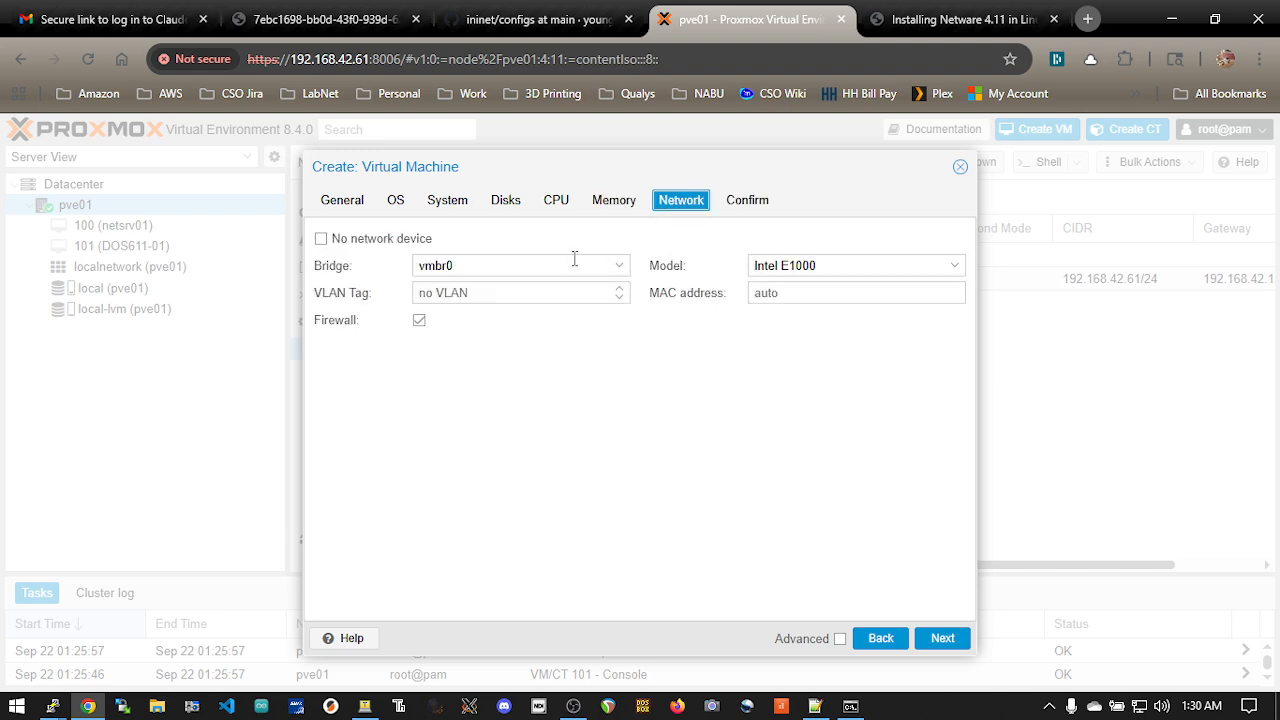
pyautogui.click(419, 320)
pyautogui.click(757, 207)
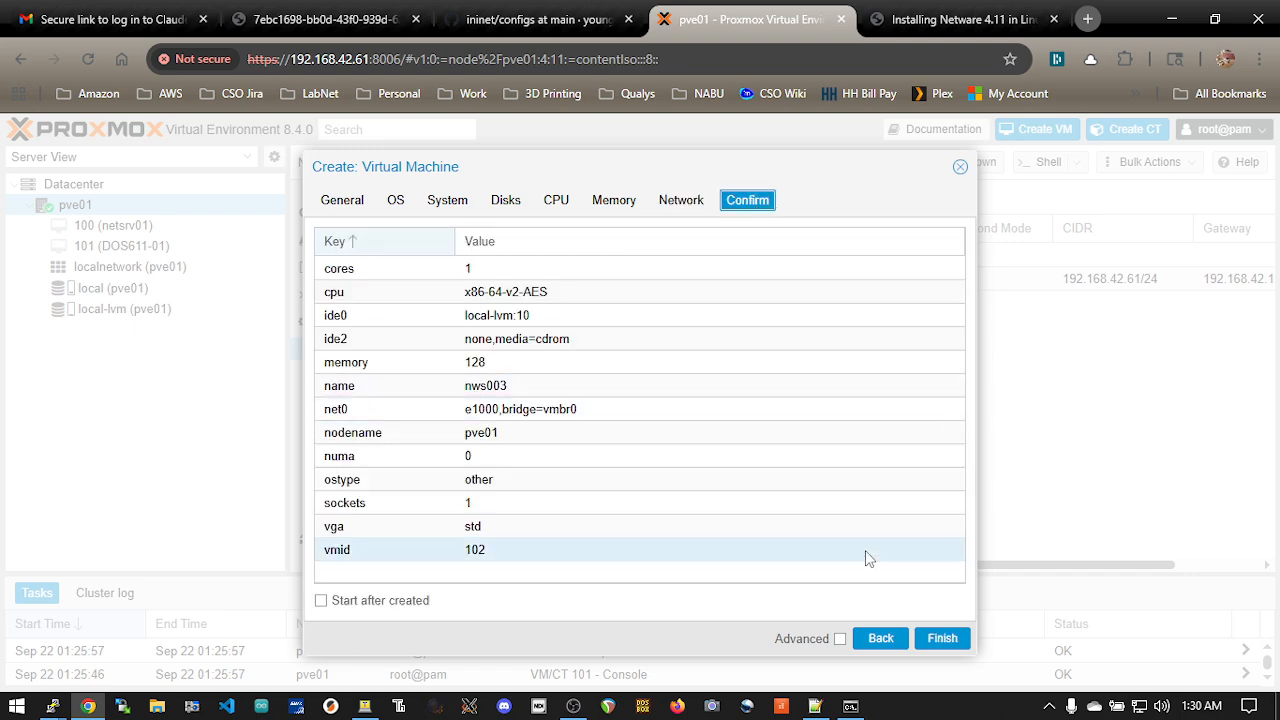
pyautogui.click(941, 640)
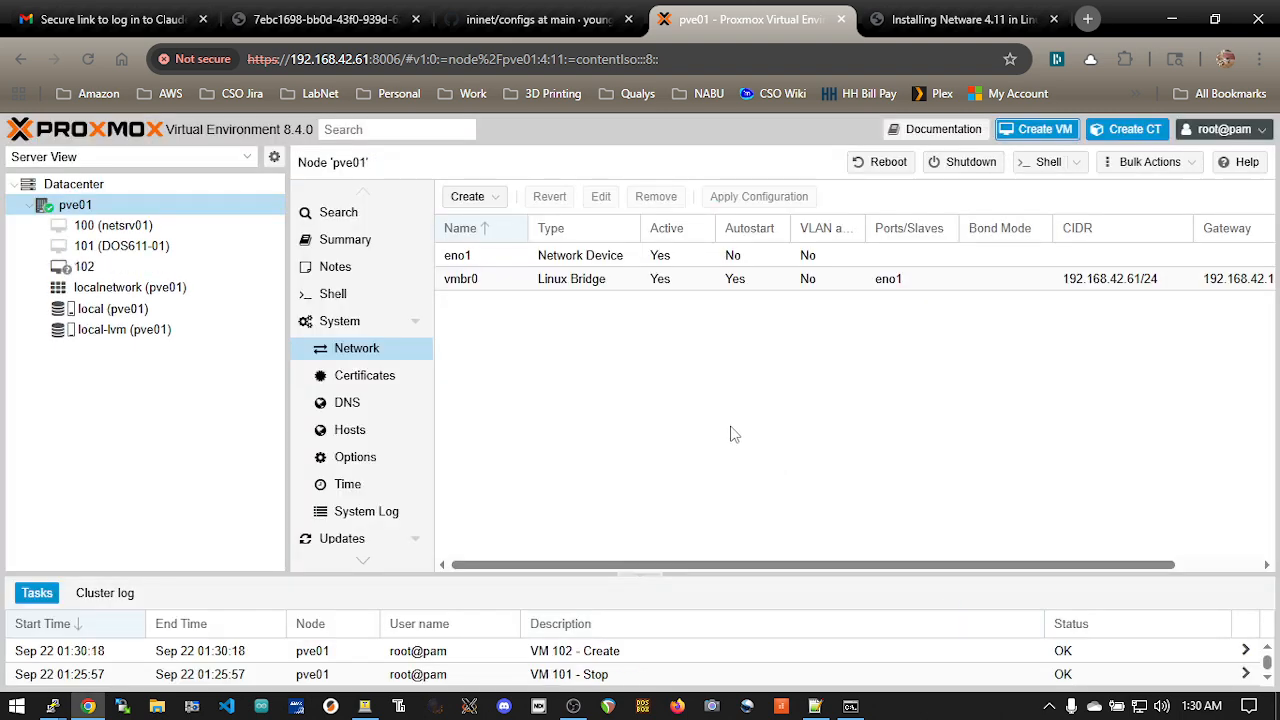
# Switch to the PuTTY session on the Proxmox host and change to the /etc/pve directory
pyautogui.hotkey('alt', 'Tab')
pyautogui.click(412, 435)
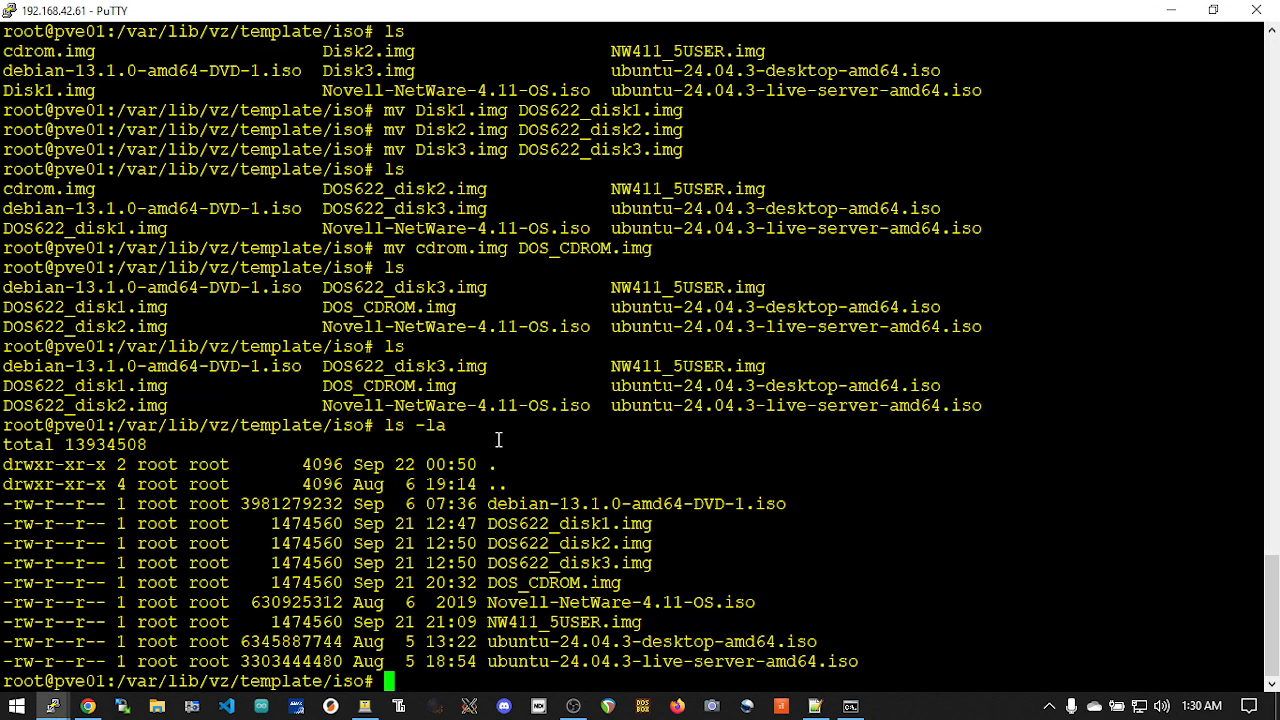
pyautogui.write('cd /etc')
pyautogui.press('Return')
pyautogui.write('cd pv')
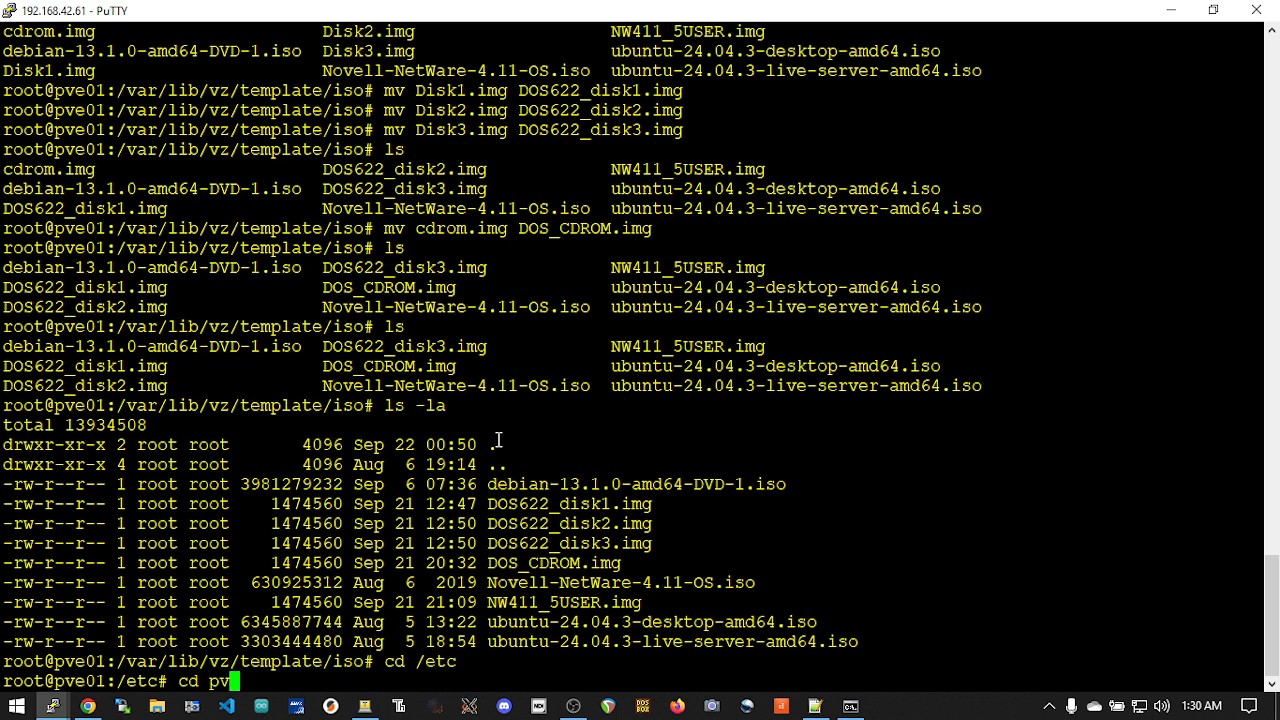
pyautogui.press('Tab')
pyautogui.press('Return')
# List the contents of /etc/pve, including all files in its subdirectories, to locate the virtual machine configuration files
pyautogui.write('ls')
pyautogui.press('Return')
pyautogui.write('find .')
pyautogui.press('Return')
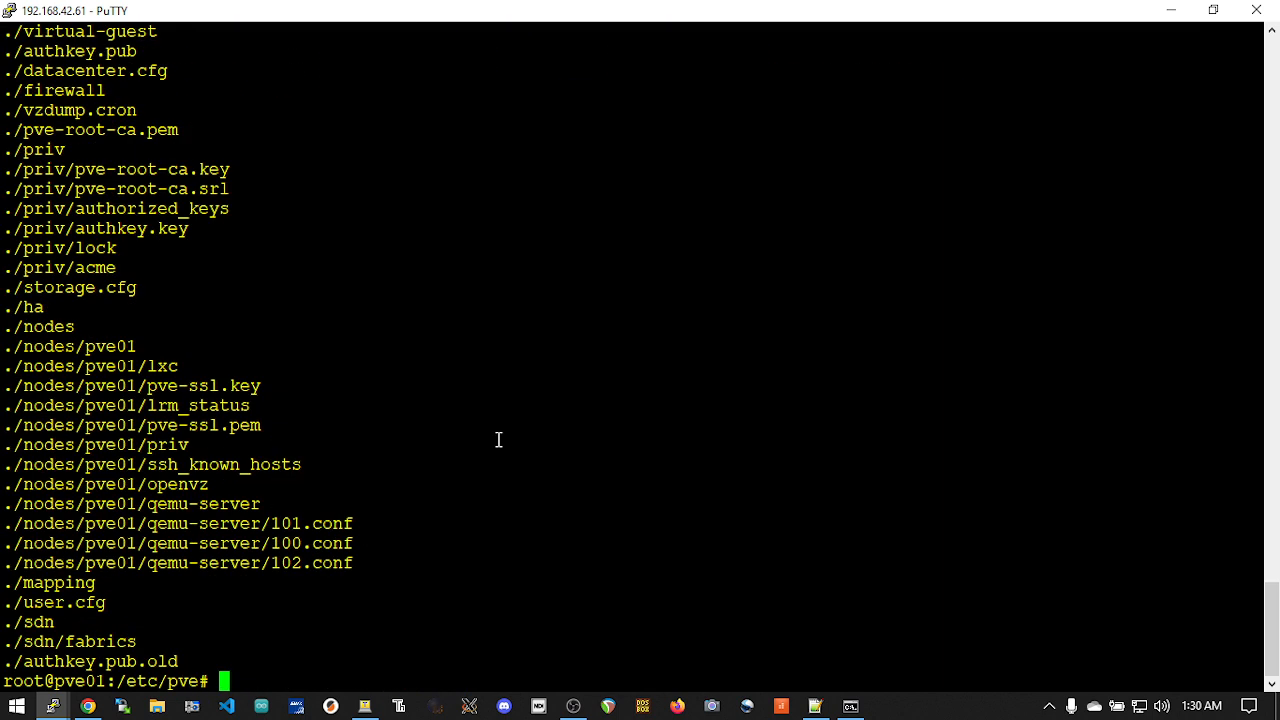
# Change to the nodes/pve01/qemu-server directory and open 102.conf in vi
pyautogui.write('cd nodes/pve01/')
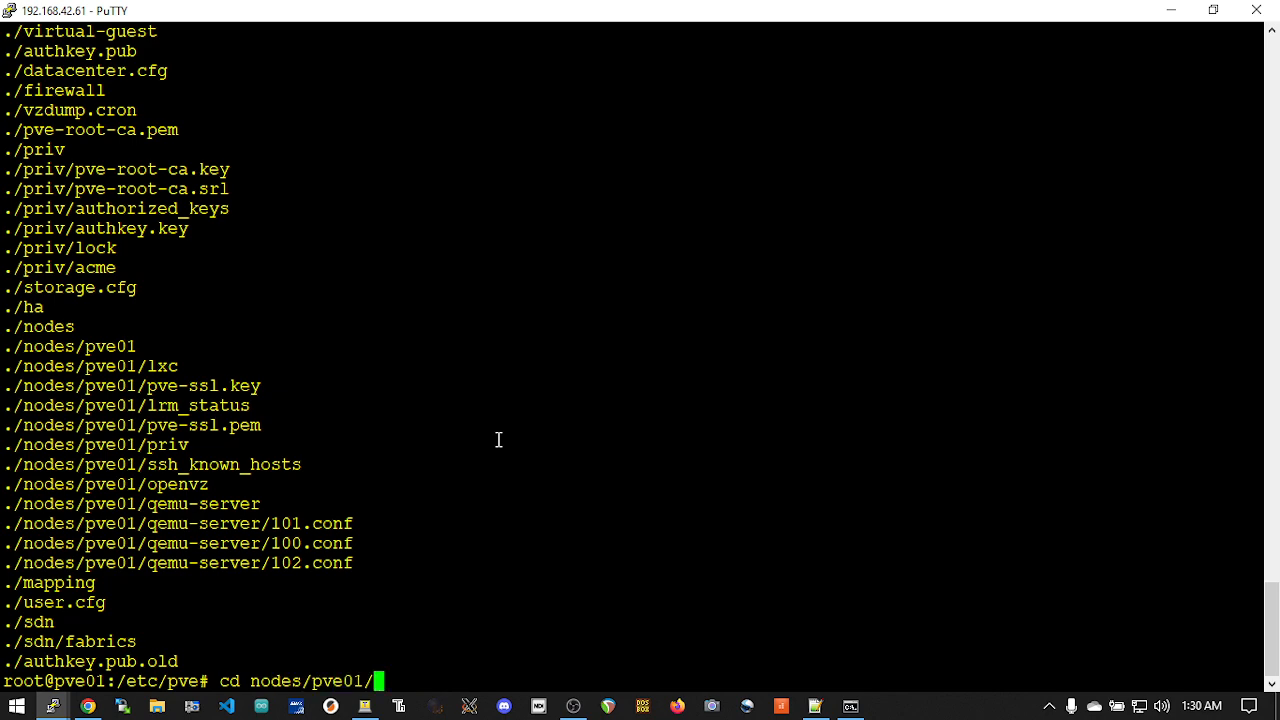
pyautogui.write('q')
pyautogui.press('Tab')
pyautogui.press('Return')
pyautogui.write('vi 10')
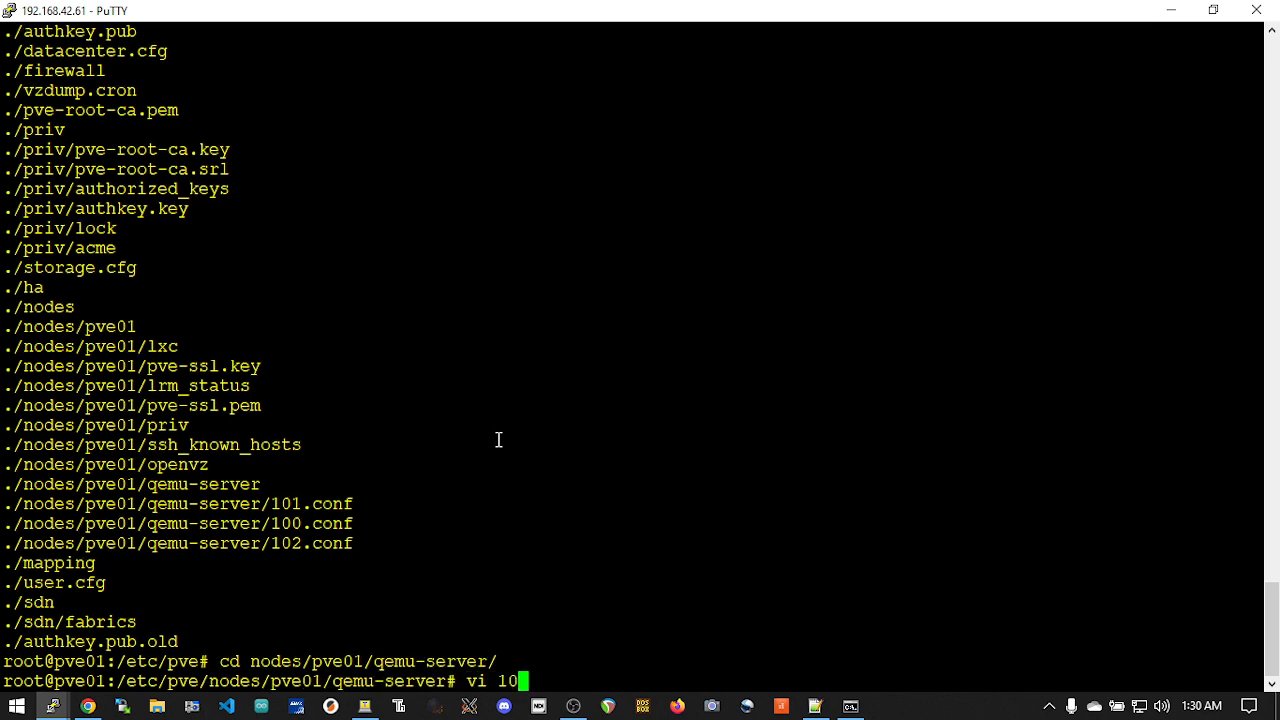
pyautogui.write('2')
pyautogui.press('Tab')
pyautogui.press('Return')
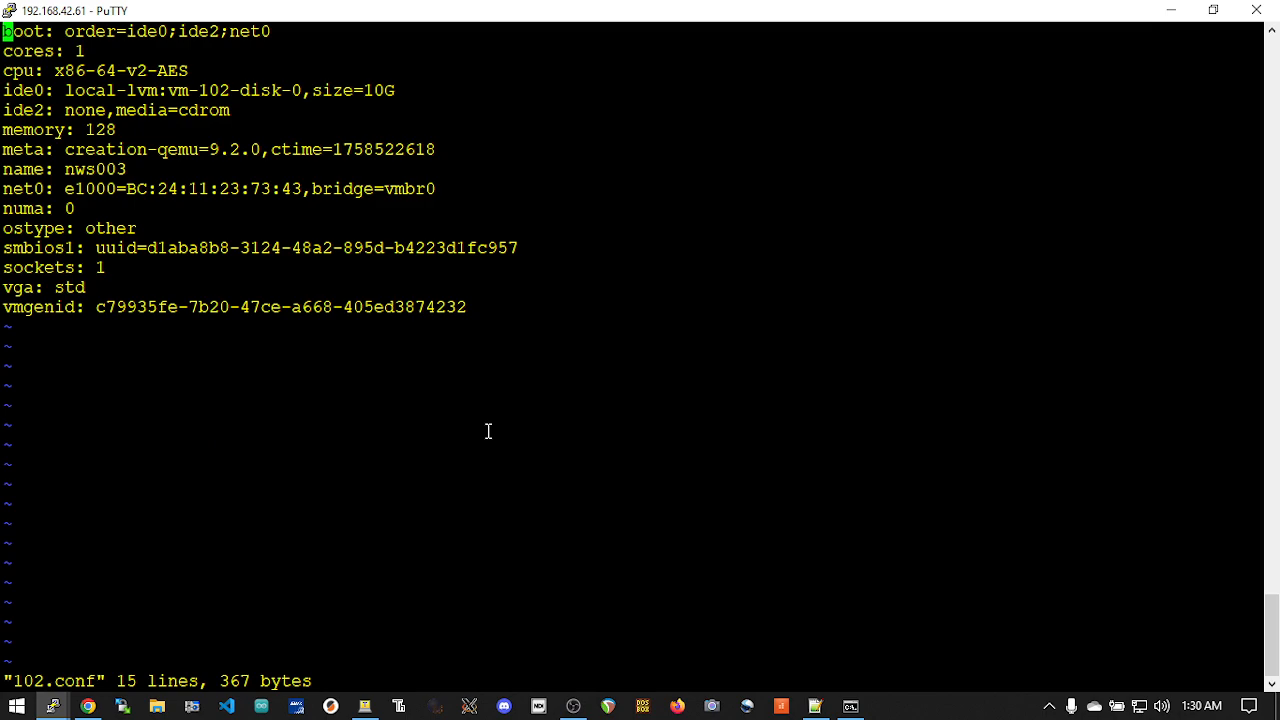
# Switch to the notes in Notepad++ and copy the args line that defines the Disk1.img floppy drive
pyautogui.hotkey('alt', 'Tab')
pyautogui.press('Tab')
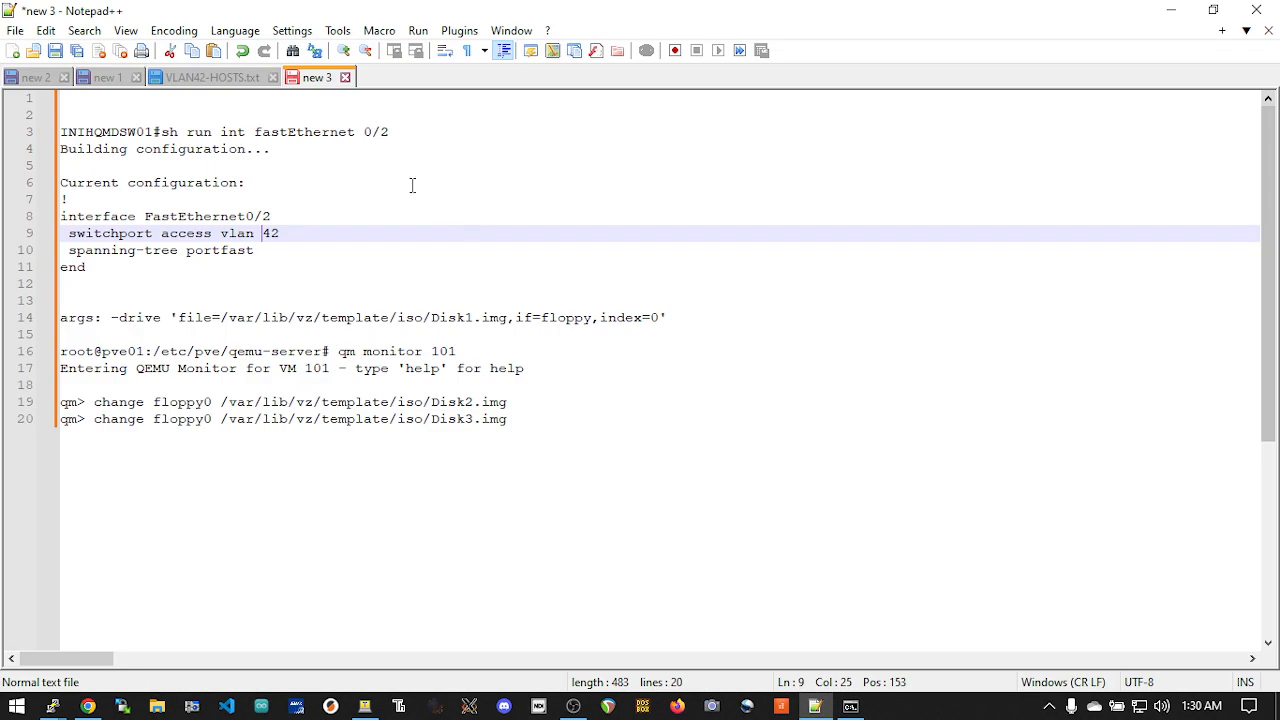
pyautogui.click(411, 186)
pyautogui.click(366, 351)
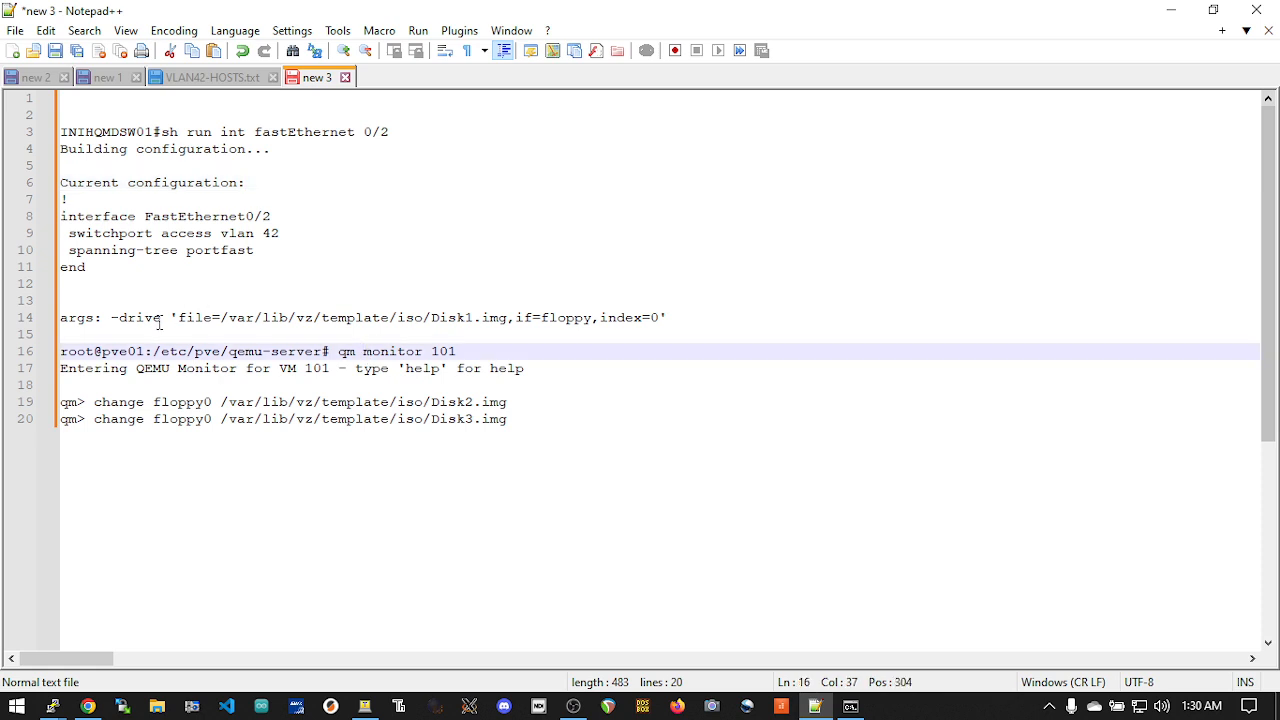
pyautogui.click(670, 317)
pyautogui.moveTo(670, 317); pyautogui.dragTo(62, 318)
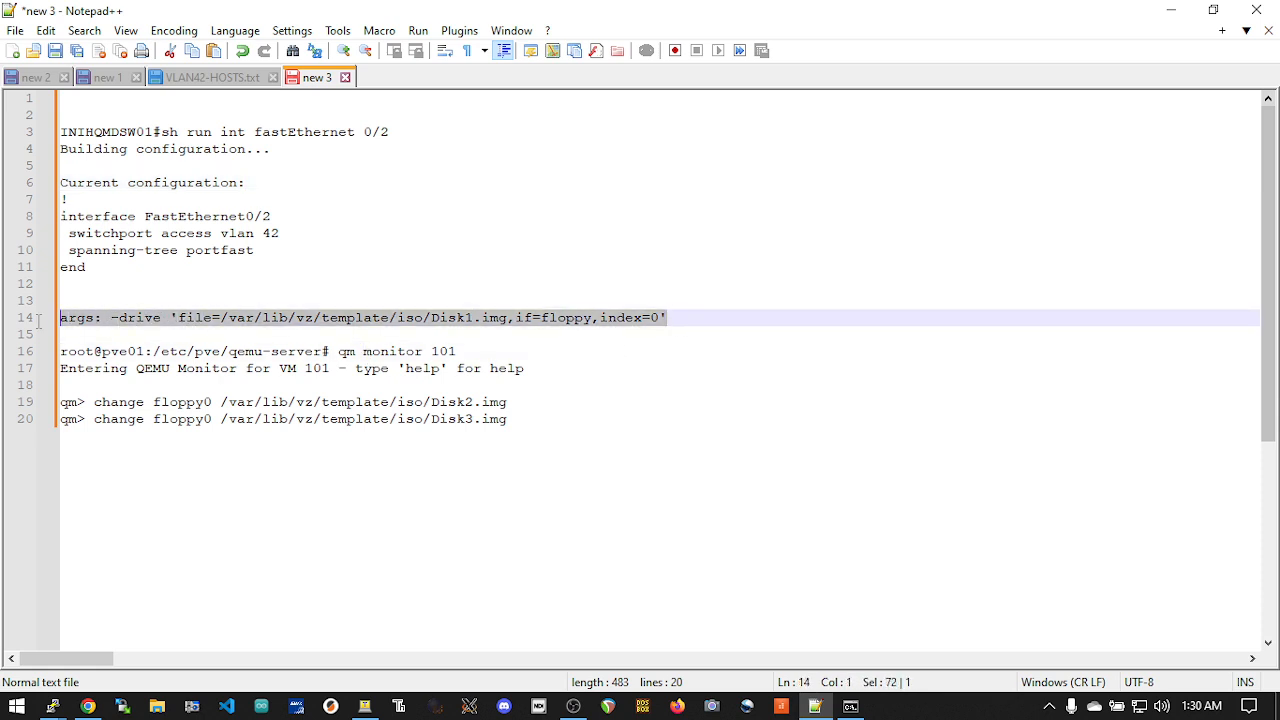
pyautogui.rightClick(142, 318)
pyautogui.click(272, 288)
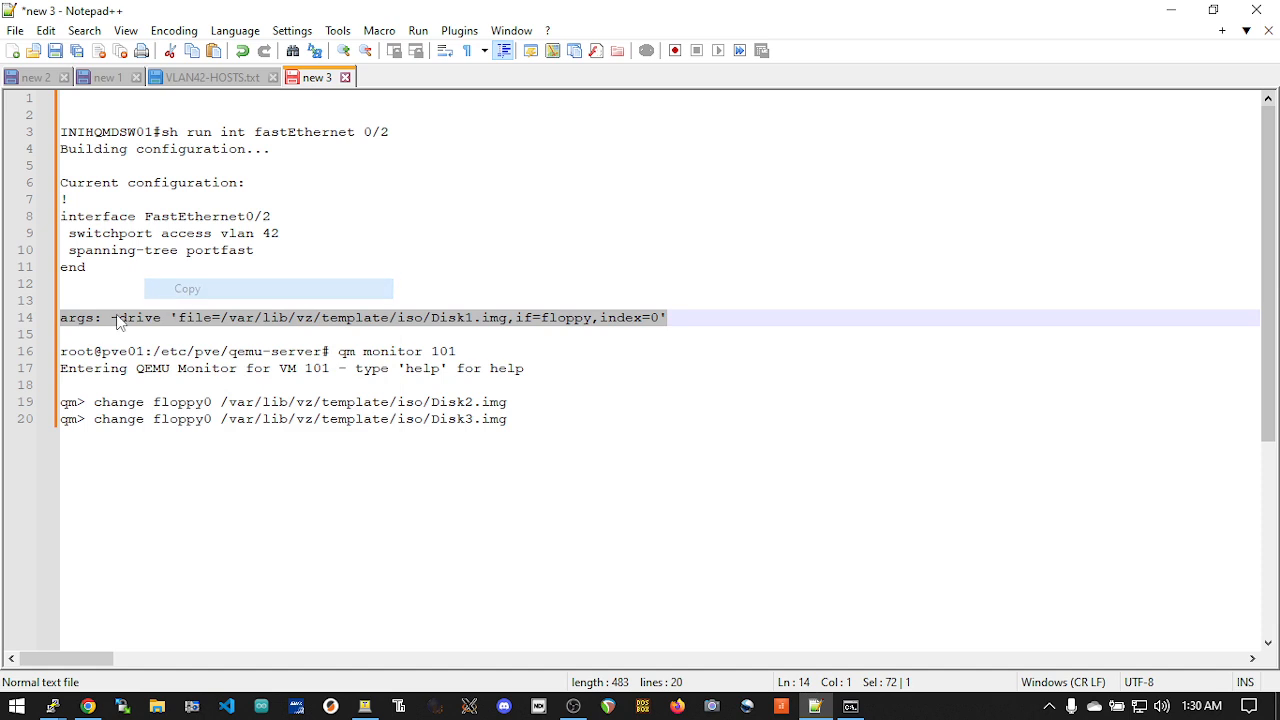
pyautogui.click(636, 324)
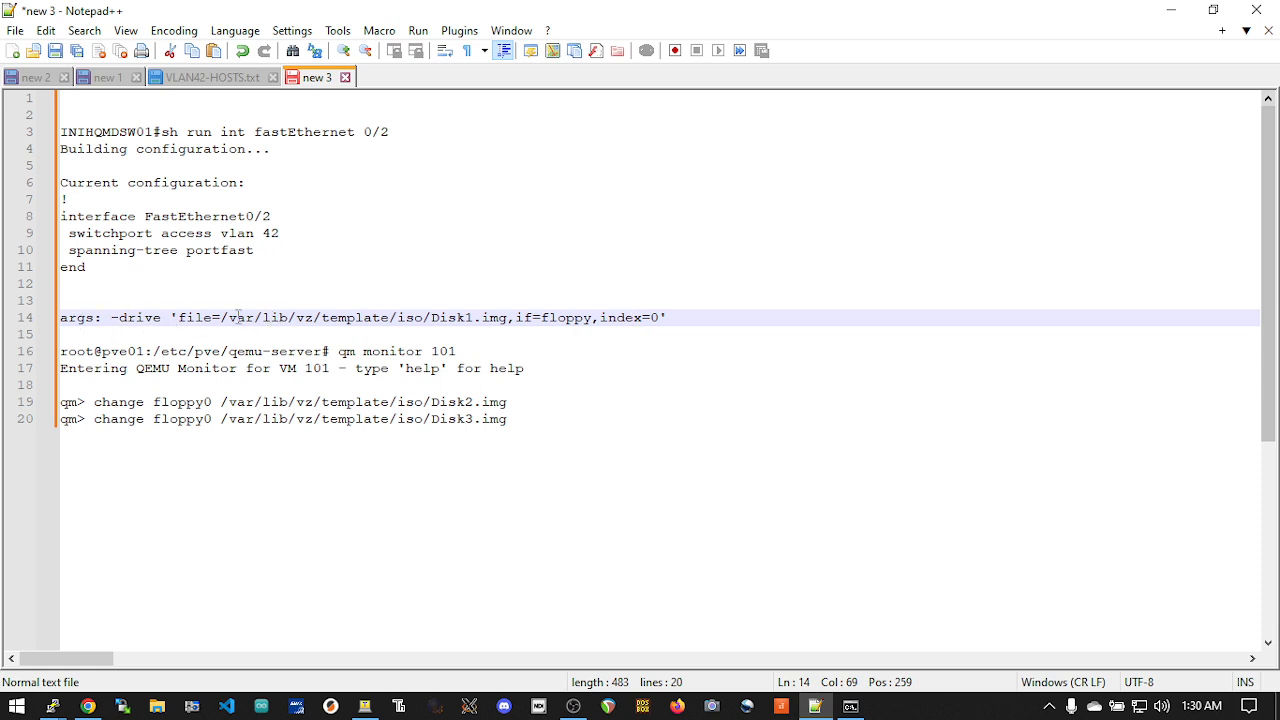
# Change the floppy image file name in the args line to DOS622_disk1.img
pyautogui.click(473, 317)
pyautogui.press('BackSpace')
pyautogui.press('BackSpace')
pyautogui.press('BackSpace')
pyautogui.press('BackSpace')
pyautogui.write('OS')
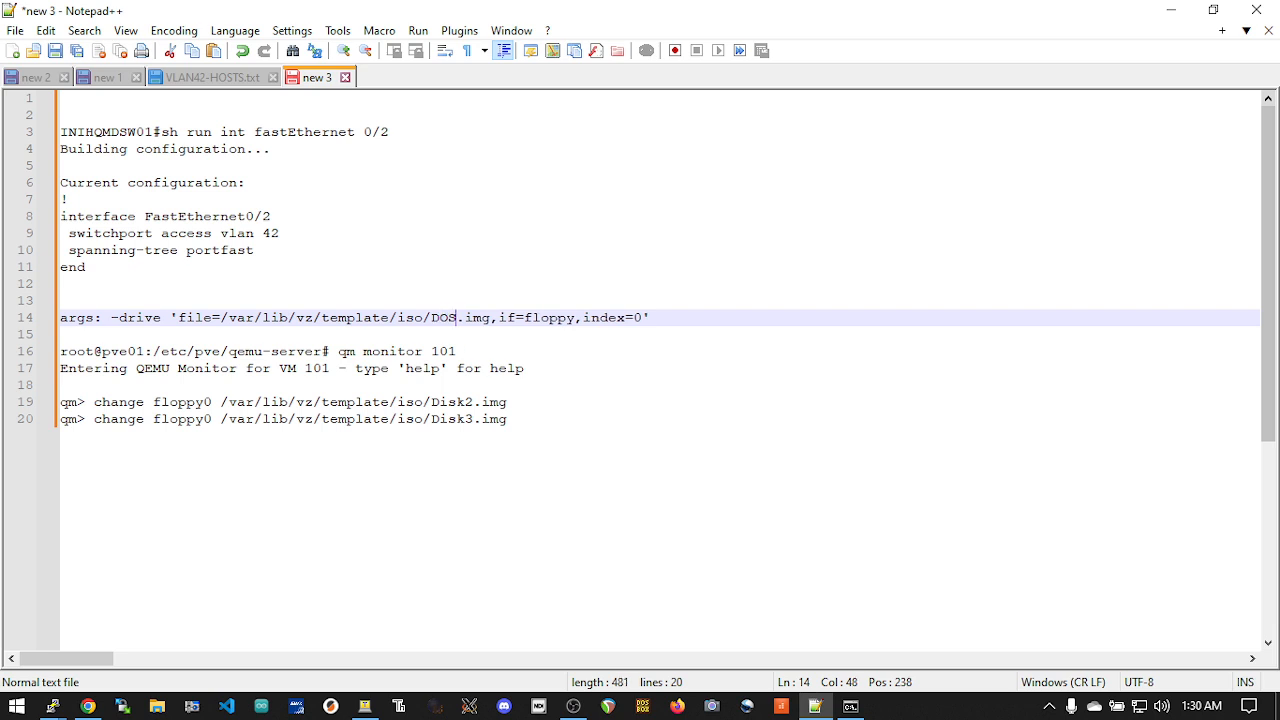
pyautogui.write('622_disk1')
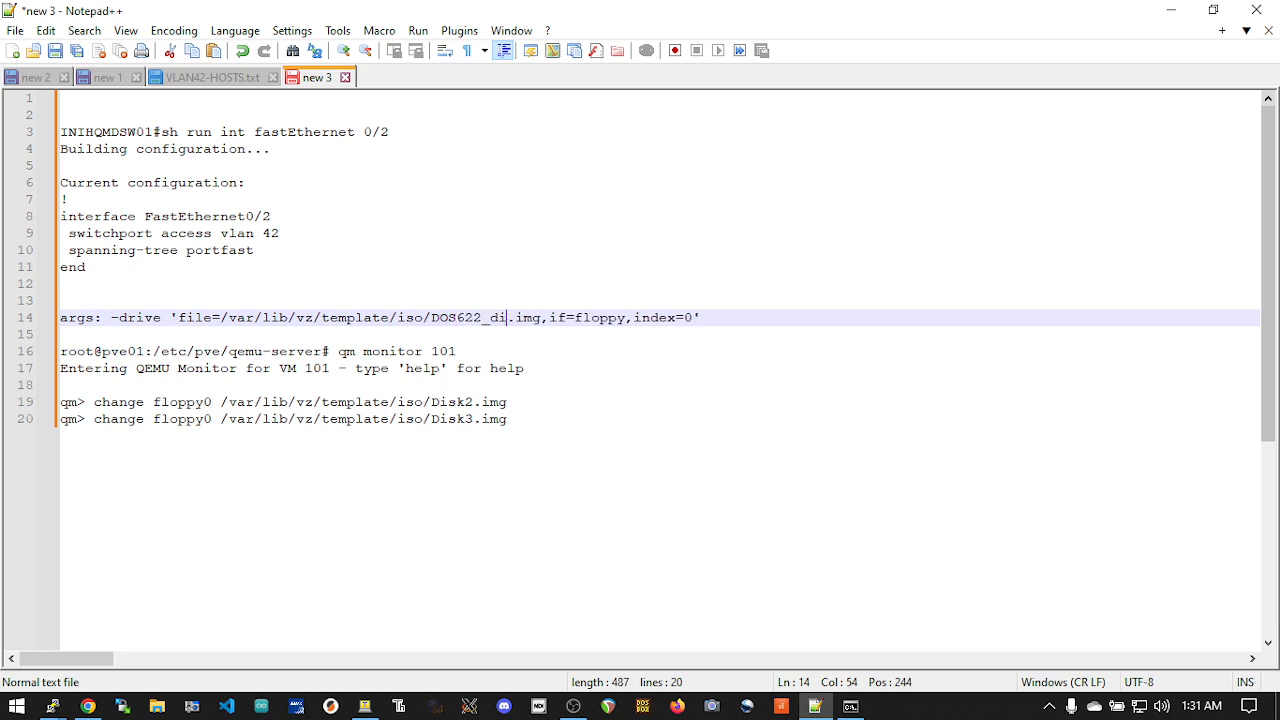
# Switch to Proxmox, check the DOS 6.22 image names in the local storage, and select virtual machine 102 (nws003)
pyautogui.hotkey('alt', 'Tab')
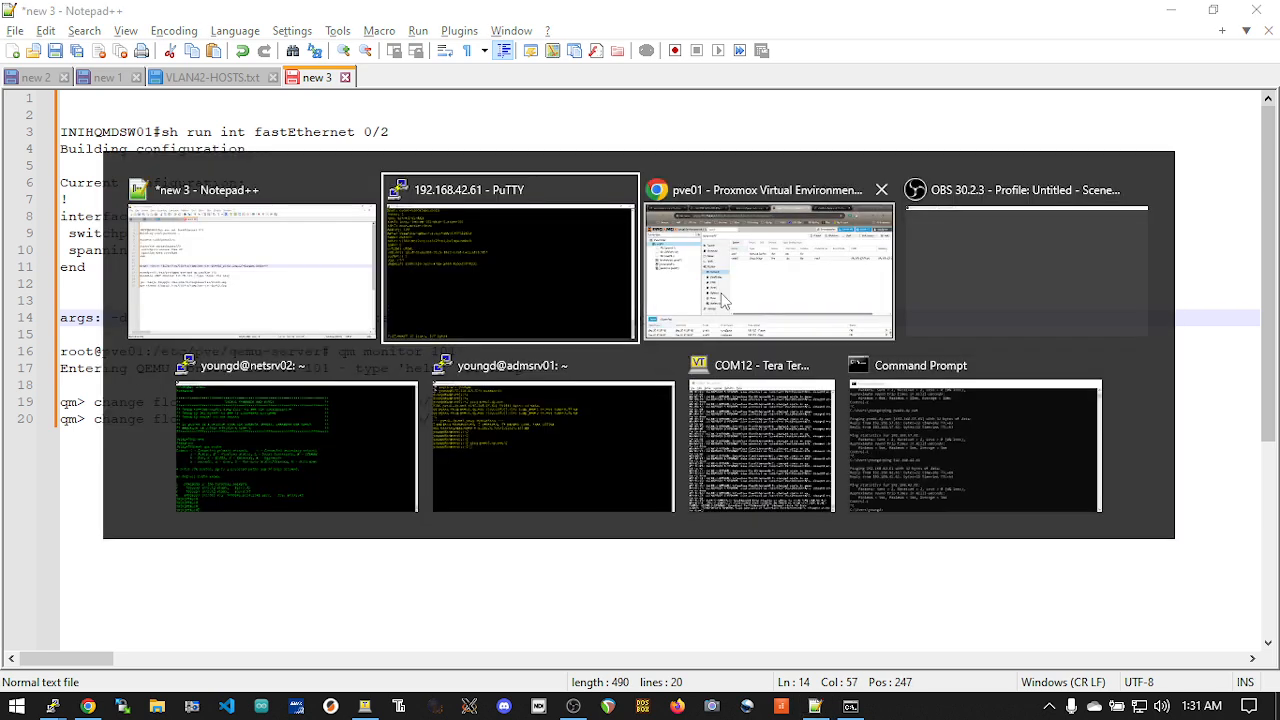
pyautogui.click(687, 318)
pyautogui.click(178, 312)
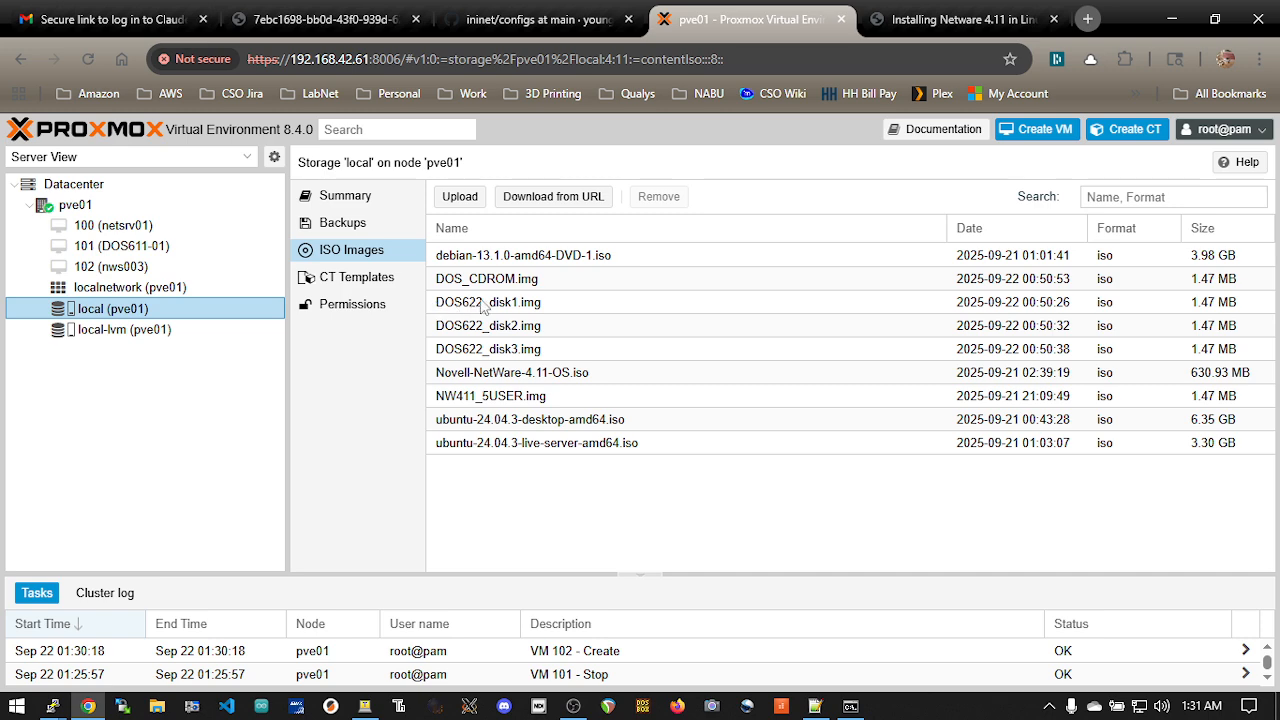
pyautogui.click(177, 266)
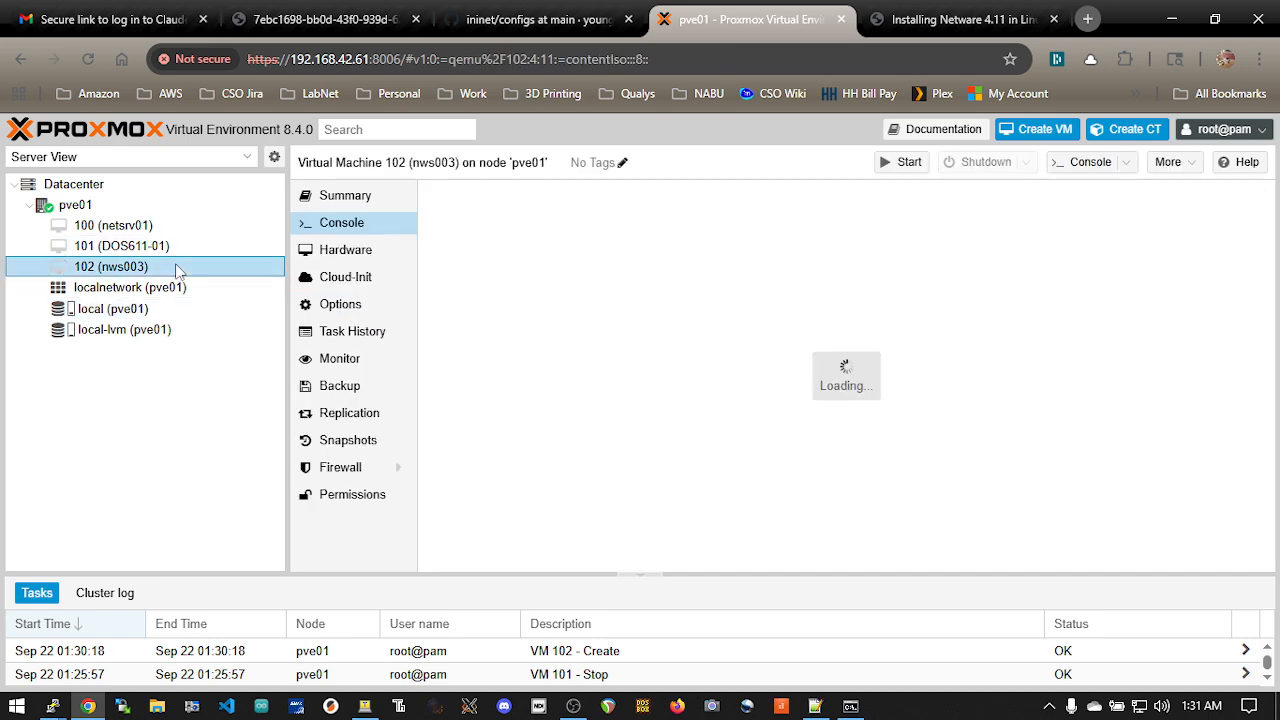
# Switch back to Notepad++ and copy the edited args line containing DOS622_disk1.img
pyautogui.hotkey('alt', 'Tab')
pyautogui.moveTo(740, 322); pyautogui.dragTo(52, 318)
pyautogui.rightClick(138, 327)
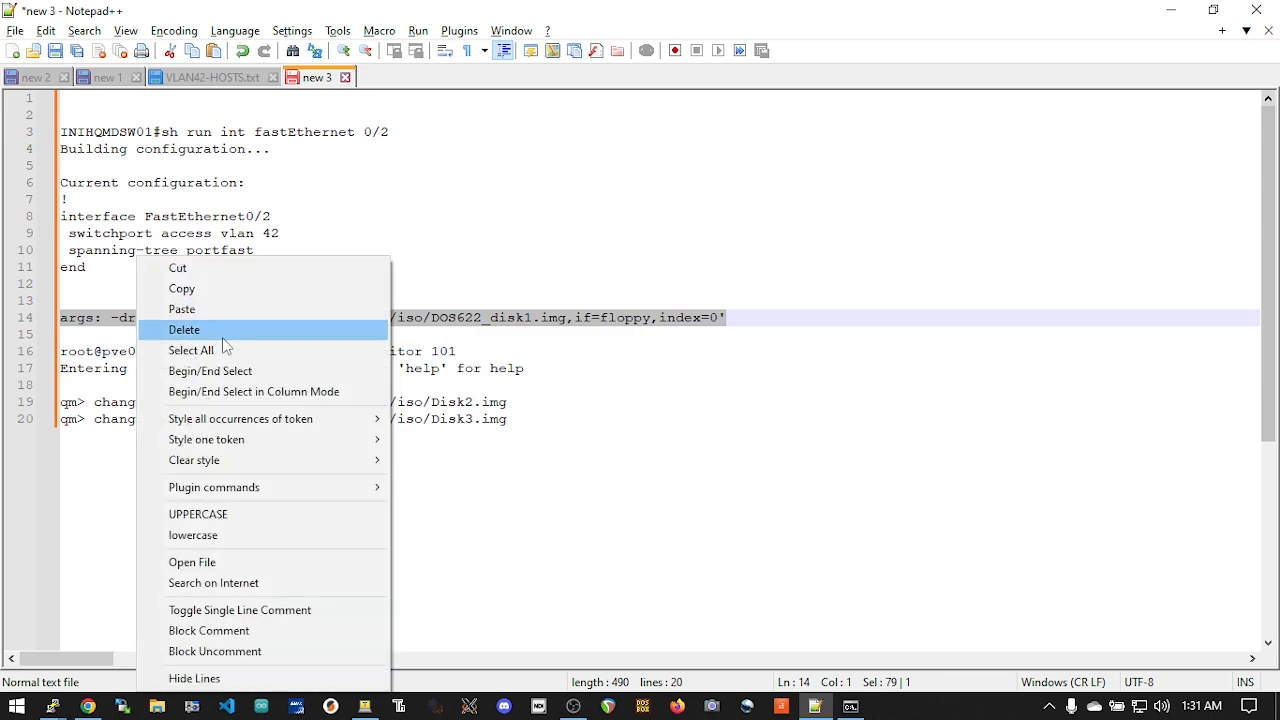
pyautogui.click(252, 291)
# Switch to the PuTTY session and paste the copied args line as a new last line of 102.conf
pyautogui.hotkey('alt', 'Tab')
pyautogui.hotkey('alt', 'Tab')
pyautogui.hotkey('alt', 'Tab')
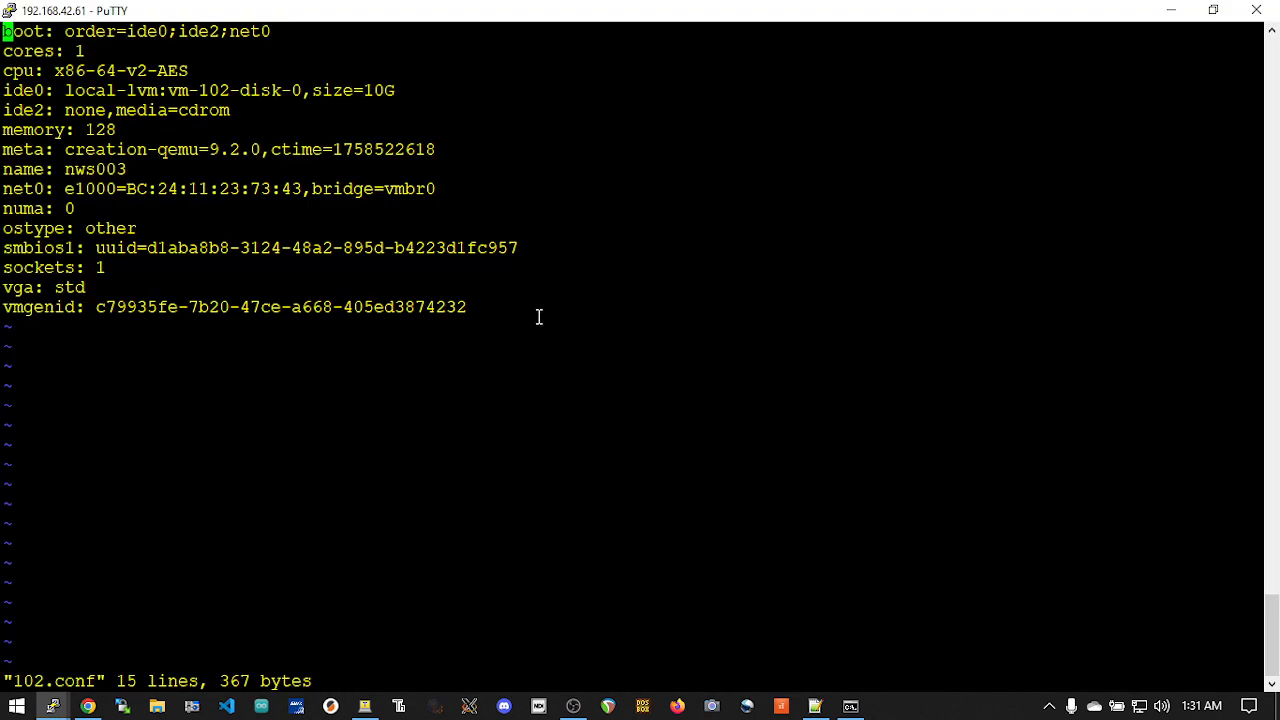
pyautogui.press('Down')
pyautogui.press('Down')
pyautogui.press('Down')
pyautogui.press('Down')
pyautogui.press('Down')
pyautogui.press('Down')
pyautogui.press('Down')
pyautogui.press('Down')
pyautogui.press('Down')
pyautogui.press('Down')
pyautogui.press('Down')
pyautogui.press('Down')
pyautogui.press('Down')
pyautogui.press('Down')
pyautogui.press('o')
pyautogui.rightClick(511, 324)
pyautogui.press('Escape')
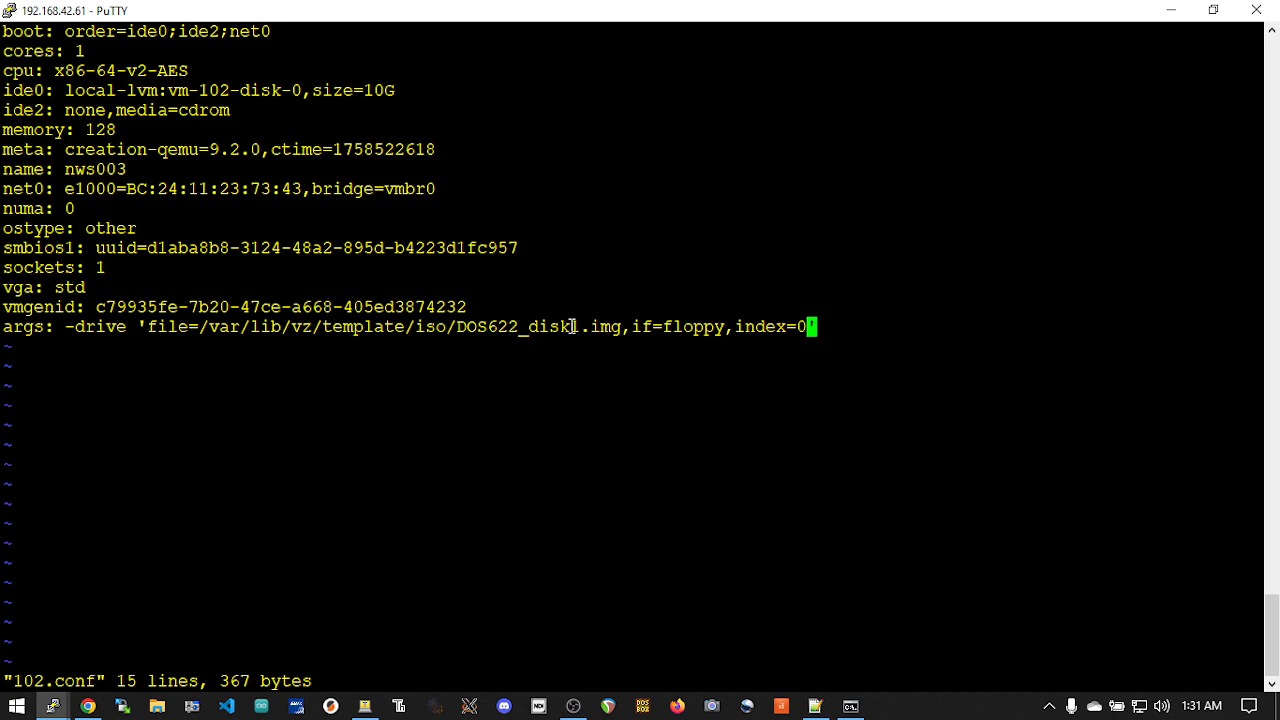
# Save 102.conf and quit vi
pyautogui.press('Left')
pyautogui.press('Left')
pyautogui.press('Left')
pyautogui.press('Left')
pyautogui.press('Left')
pyautogui.press('Left')
pyautogui.press('Left')
pyautogui.press('Left')
pyautogui.press('Left')
pyautogui.press('Left')
pyautogui.press('Left')
pyautogui.press('Left')
pyautogui.press('Left')
pyautogui.press('Left')
pyautogui.press('Left')
pyautogui.press('Left')
pyautogui.press('Left')
pyautogui.press('Left')
pyautogui.press('Left')
pyautogui.press('Left')
pyautogui.hotkey('shift', ';')
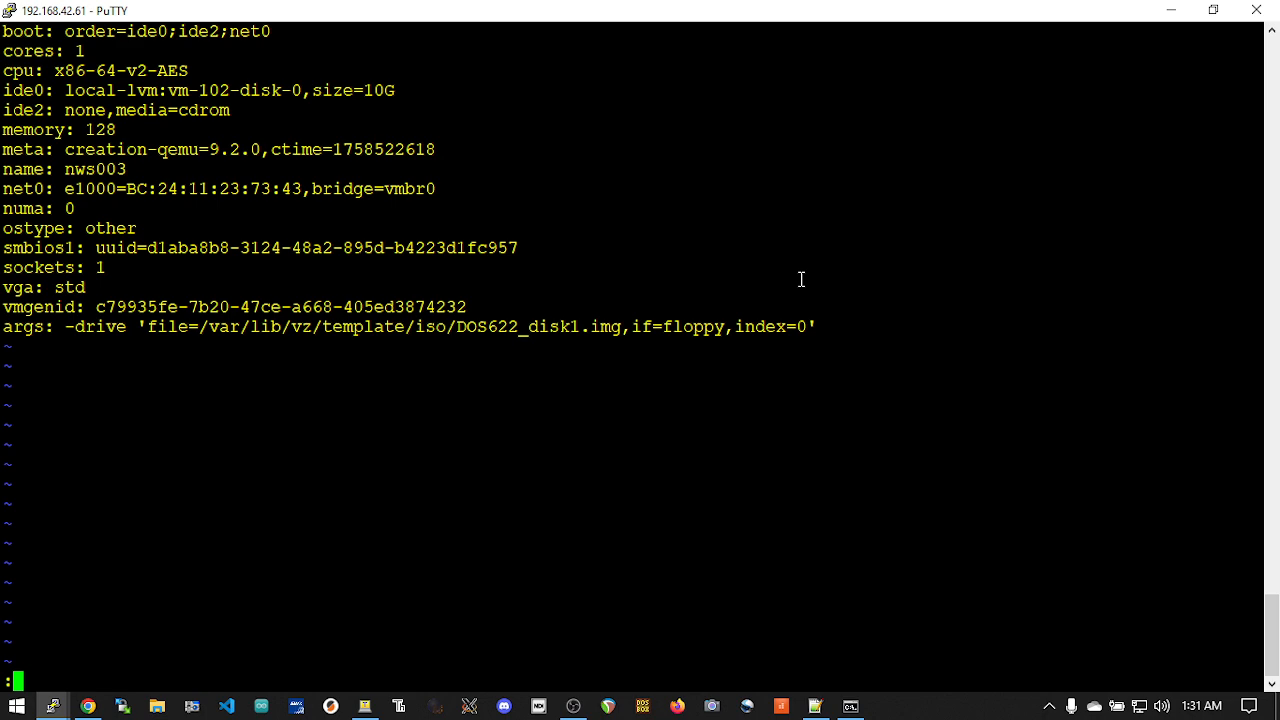
pyautogui.write('wq')
pyautogui.press('Return')
# Switch to Proxmox, start nws003, and reset it to boot from Floppy [drive A] through the boot menu
pyautogui.hotkey('alt', 'Tab')
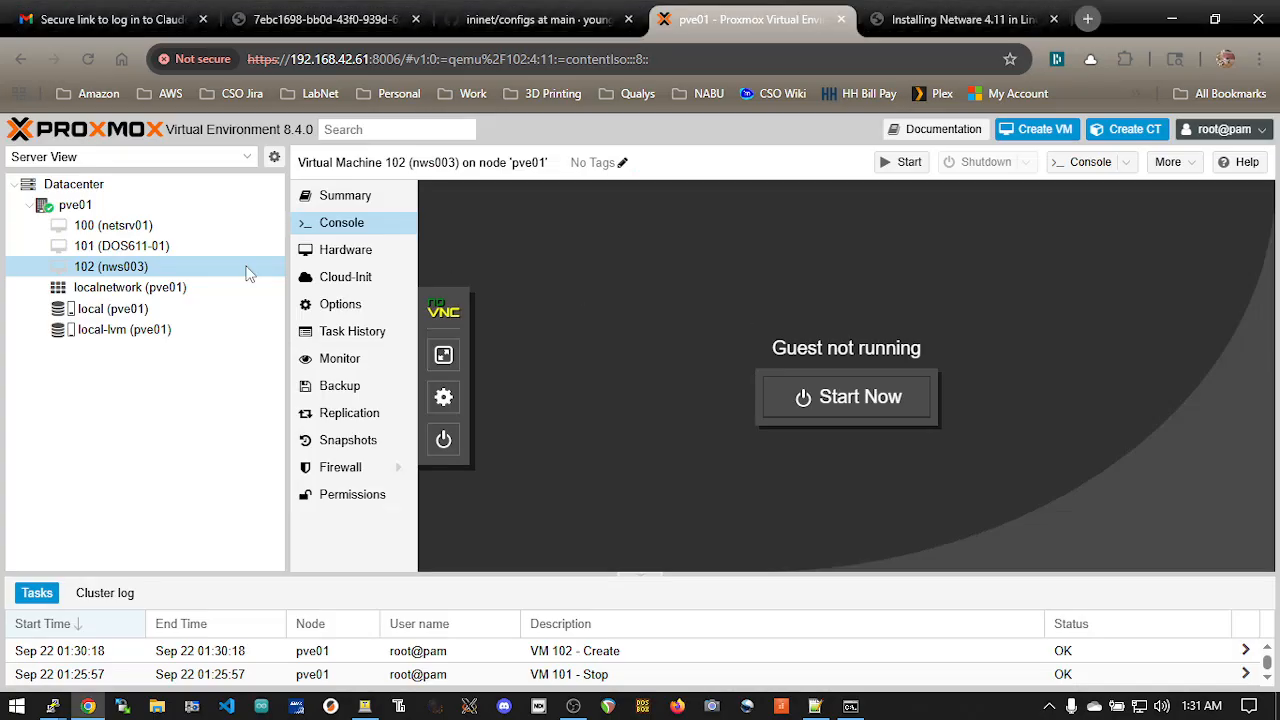
pyautogui.click(850, 400)
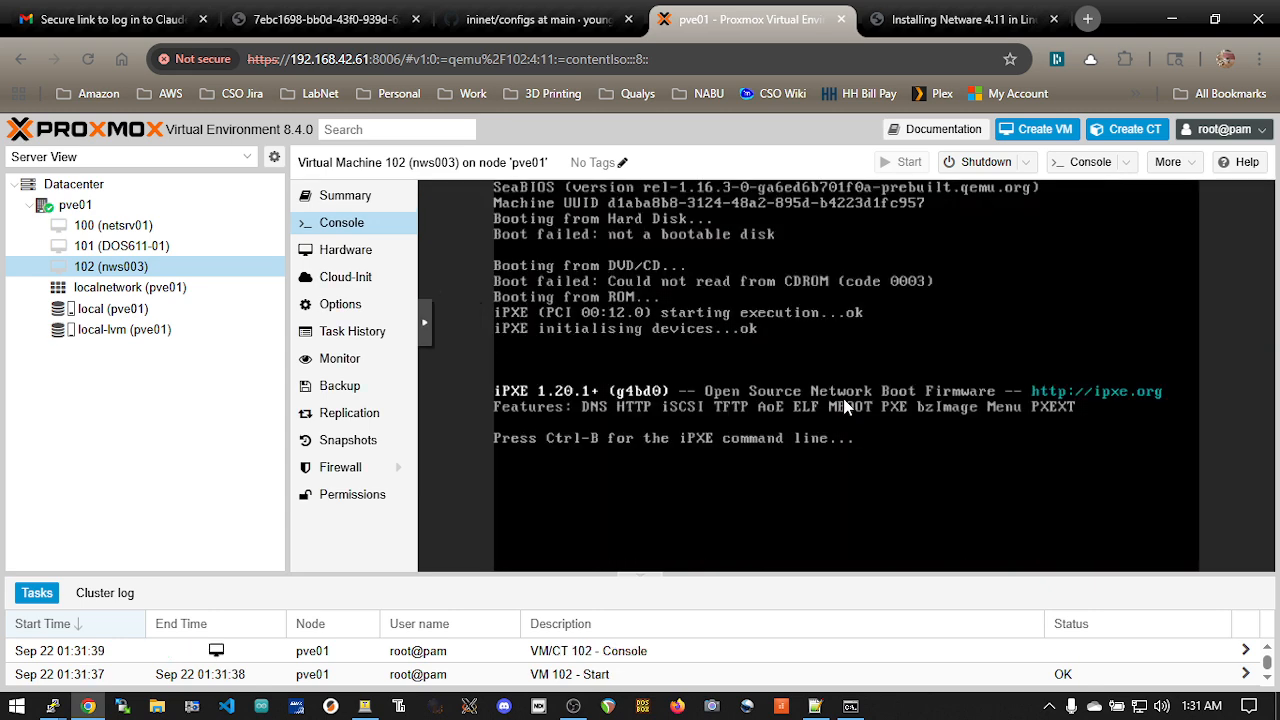
pyautogui.click(1027, 162)
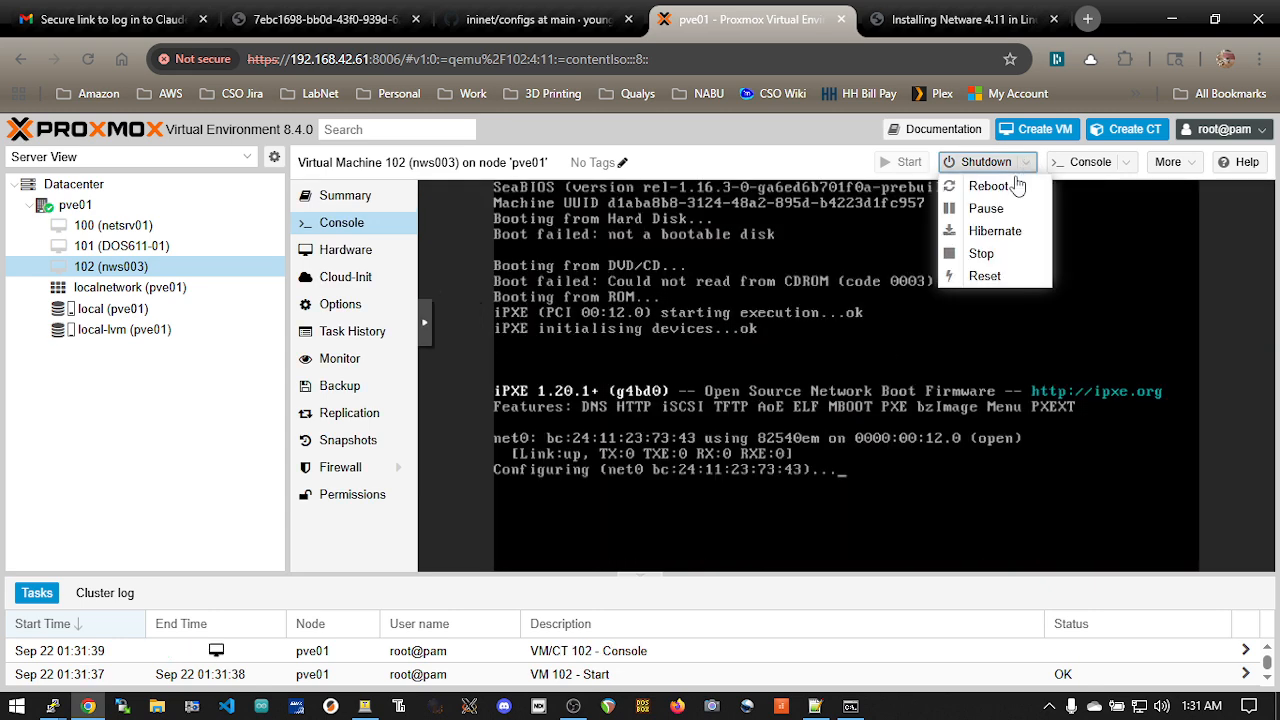
pyautogui.click(985, 276)
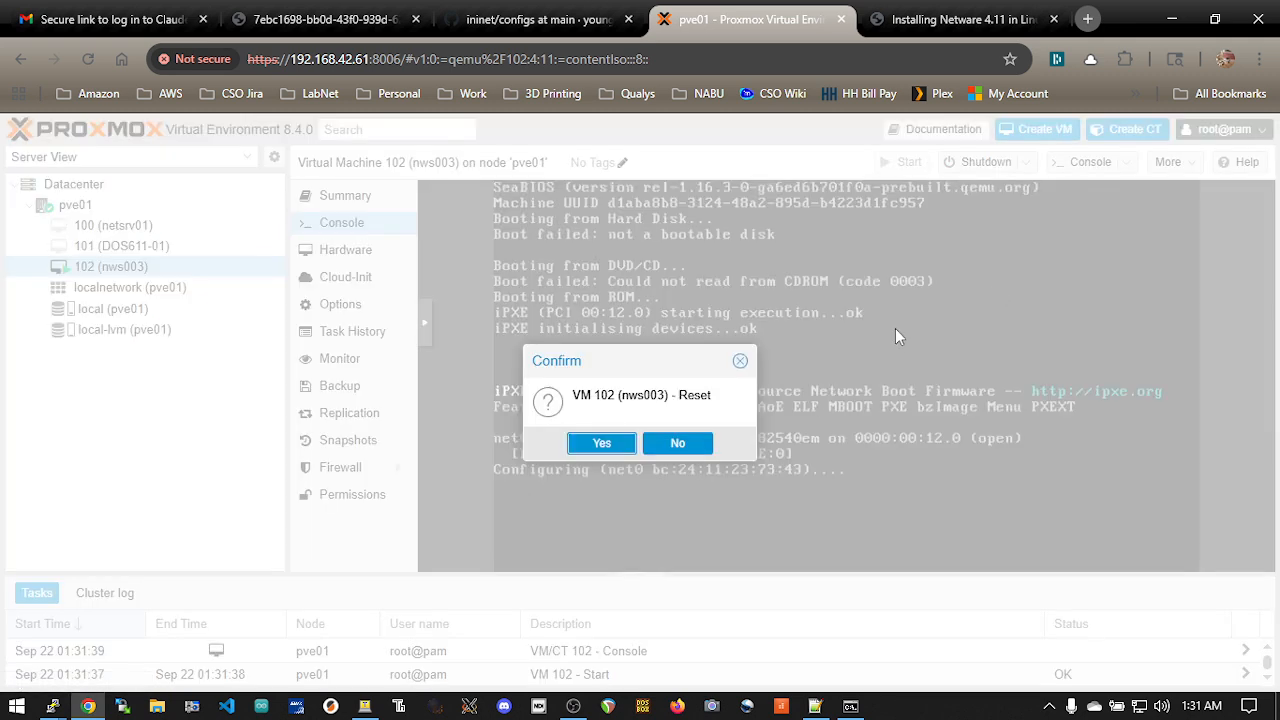
pyautogui.click(600, 443)
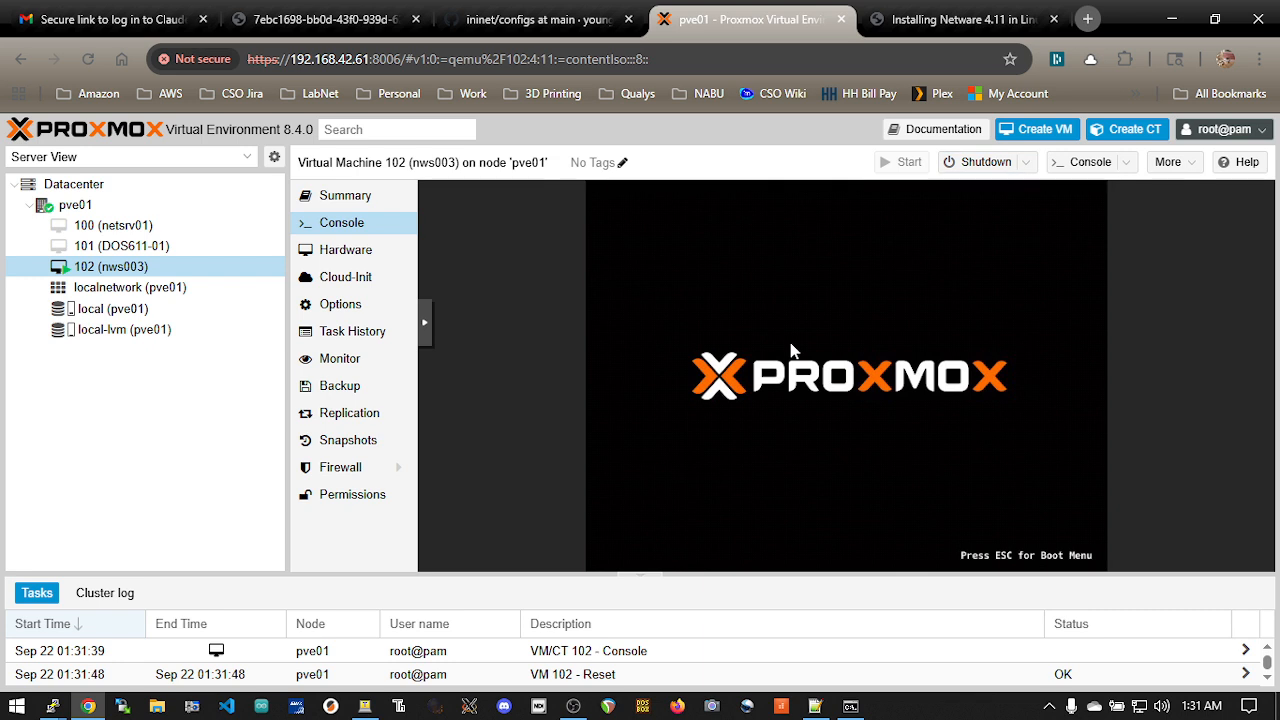
pyautogui.press('Escape')
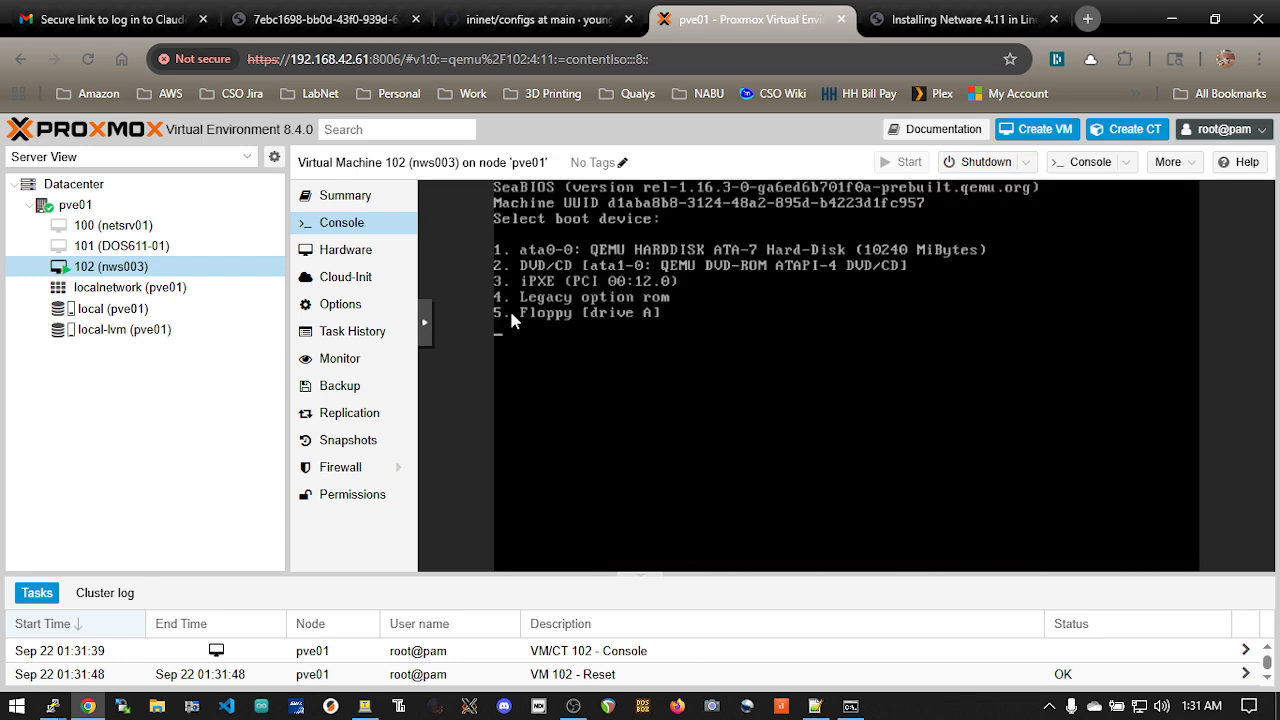
pyautogui.press('5')
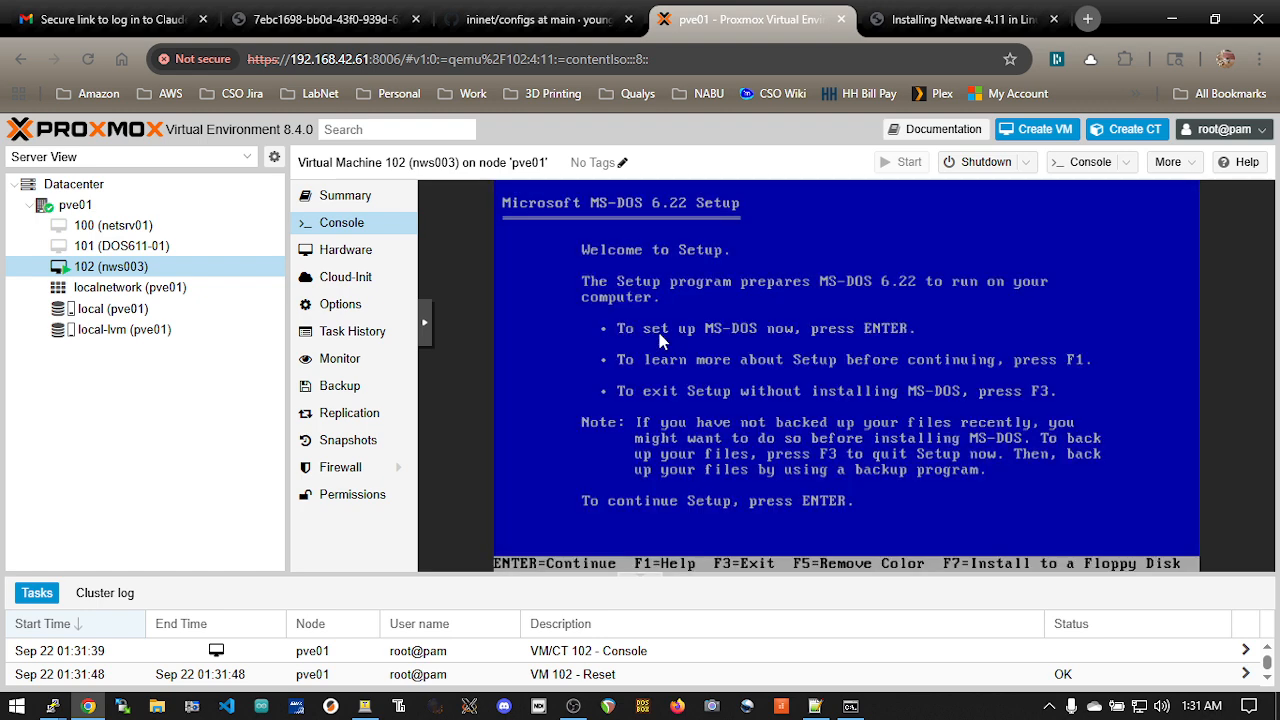
# Begin MS-DOS 6.22 Setup, have it configure the unallocated disk space, and let it restart the virtual machine
pyautogui.press('Return')
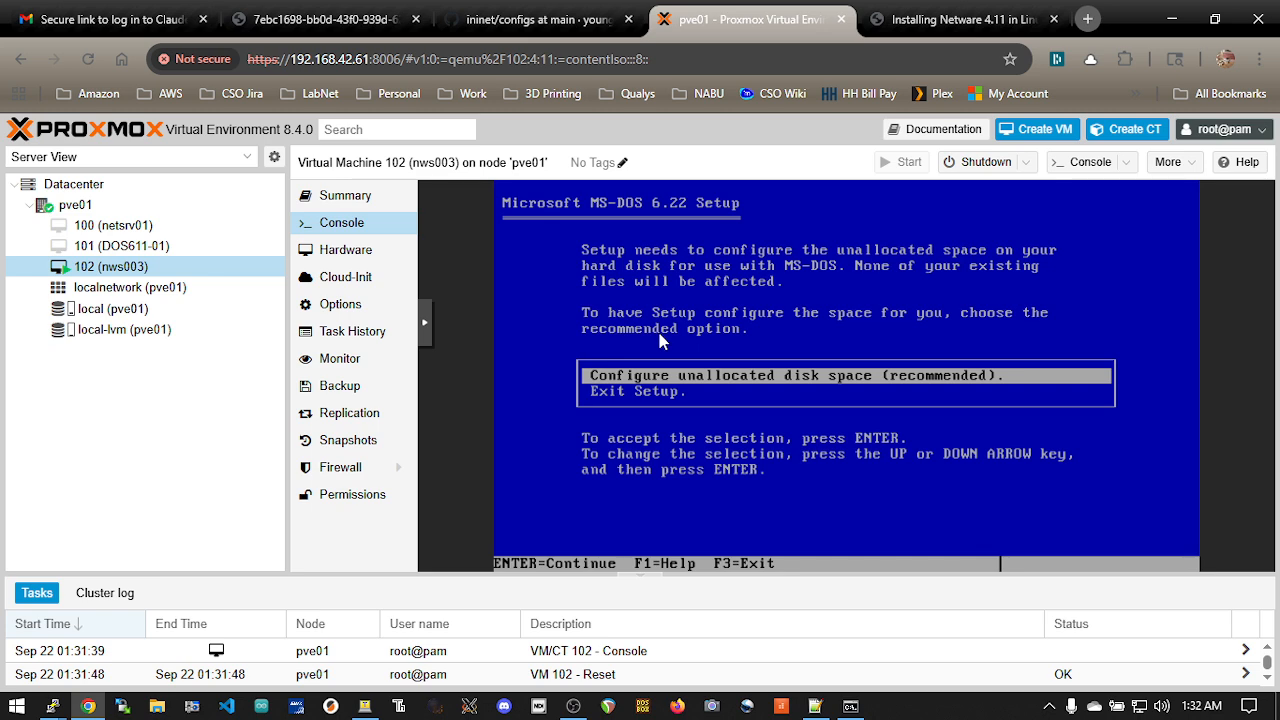
pyautogui.press('Return')
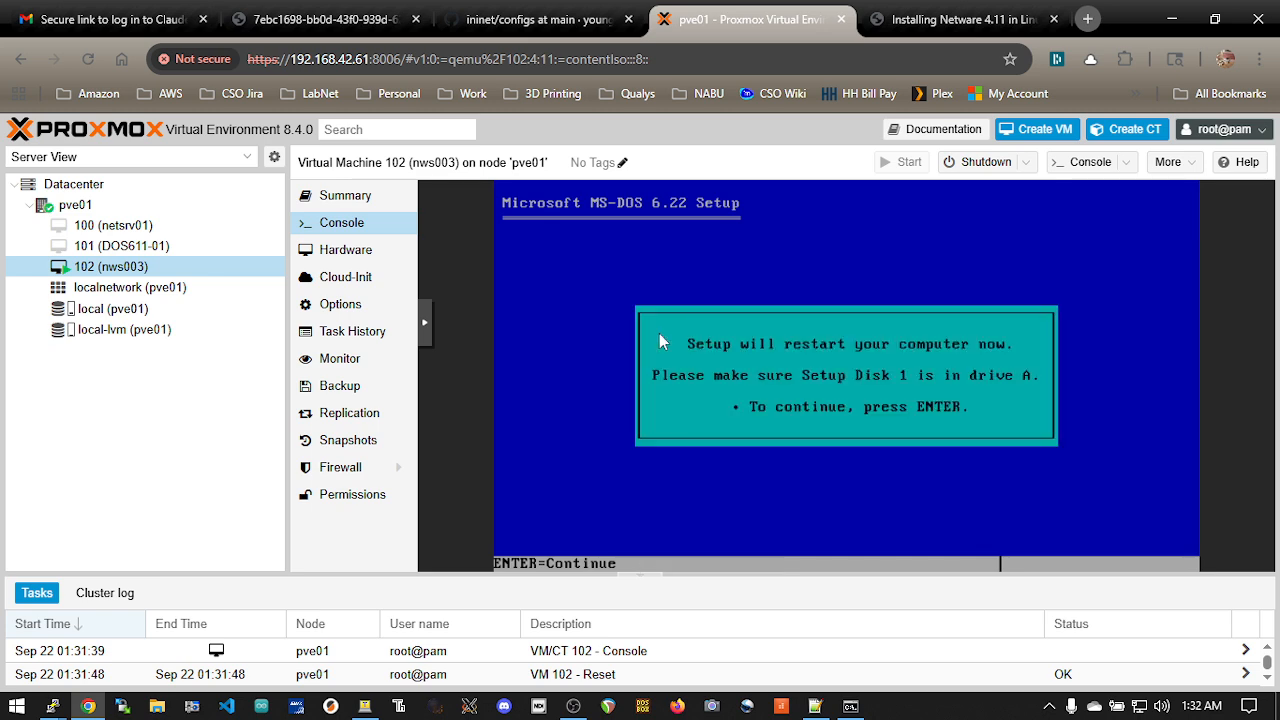
pyautogui.press('Return')
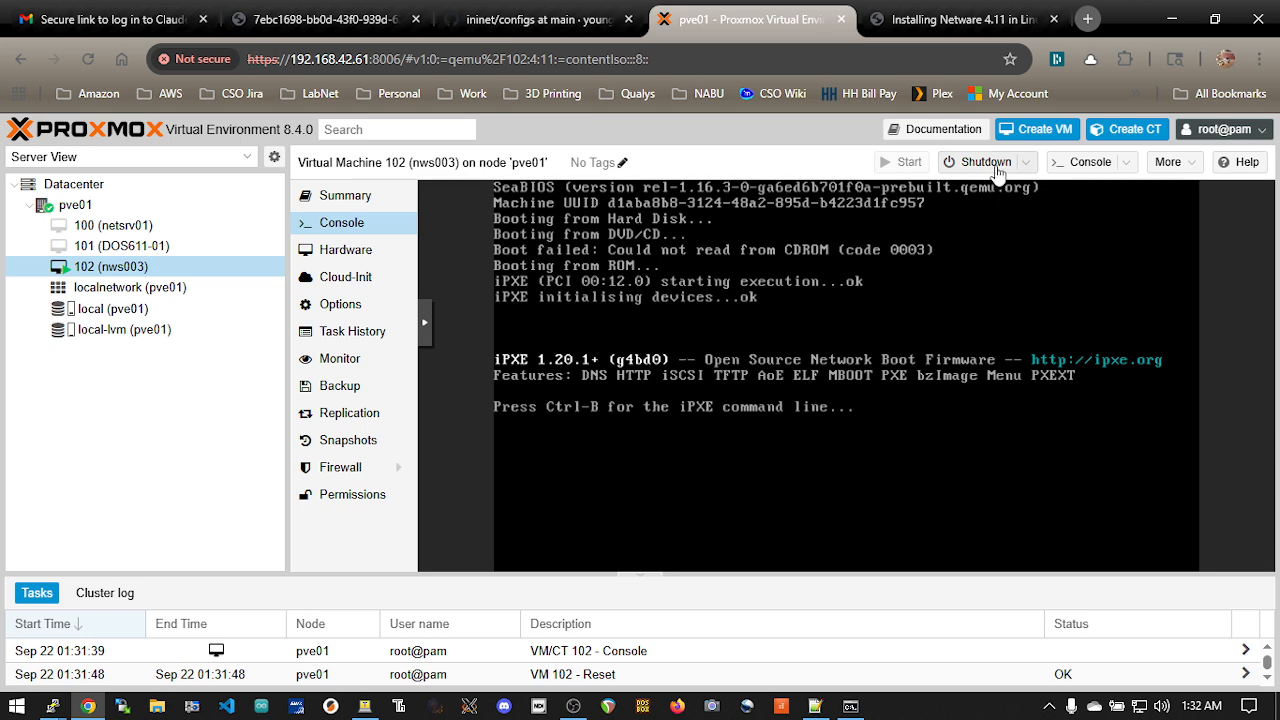
# Reset nws003 again and choose Floppy [drive A] in the boot menu to resume MS-DOS Setup
pyautogui.click(1028, 162)
pyautogui.click(1002, 275)
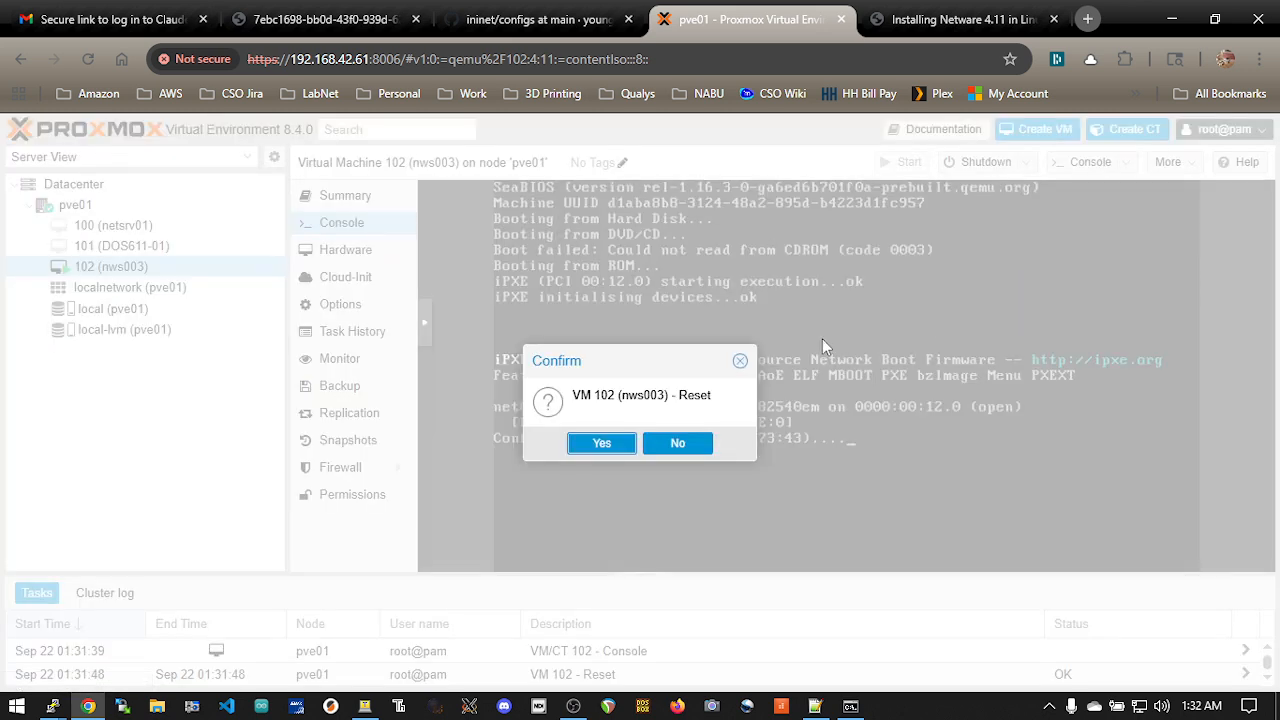
pyautogui.click(590, 443)
pyautogui.press('Escape')
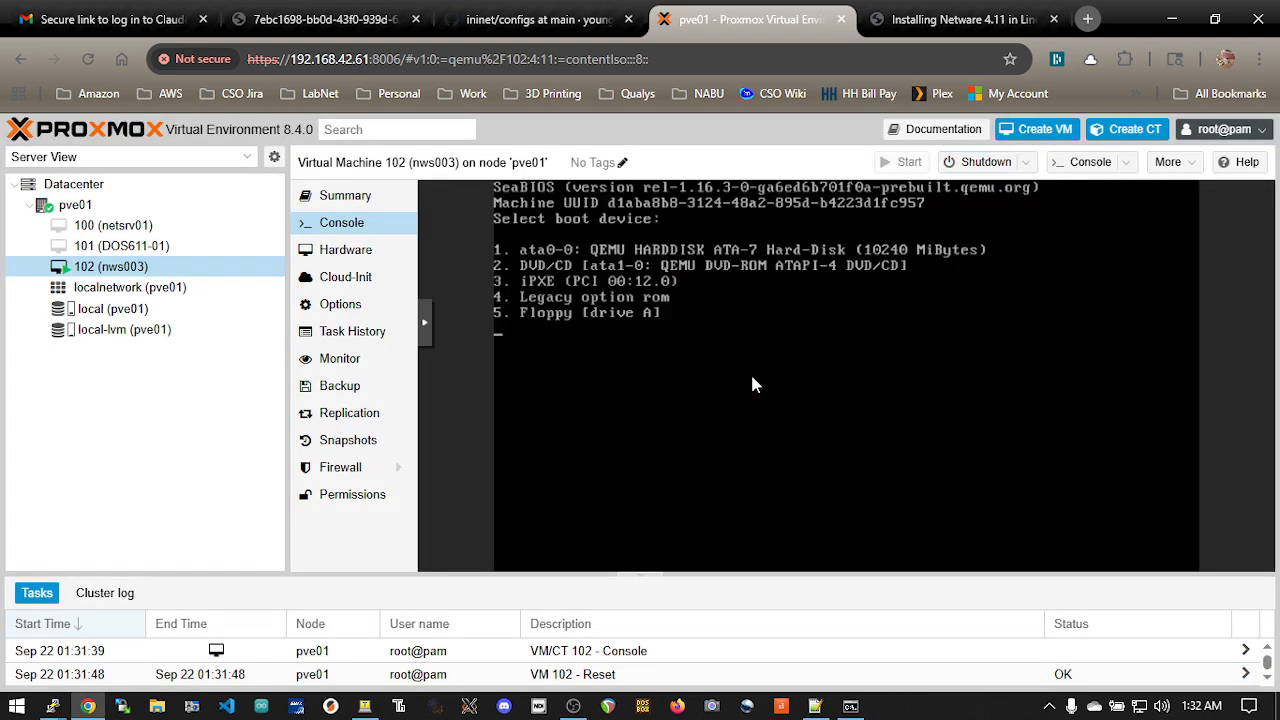
pyautogui.press('5')
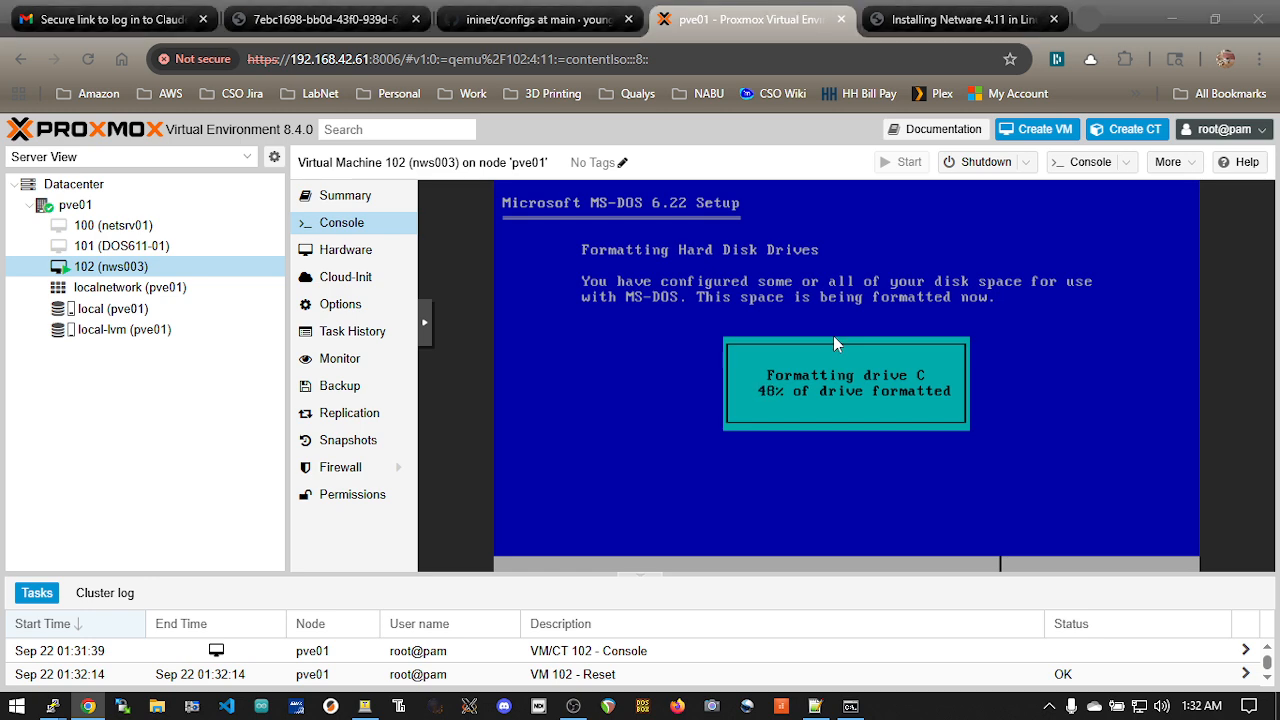
pyautogui.hotkey('alt', 'Tab')
pyautogui.click(1038, 282)
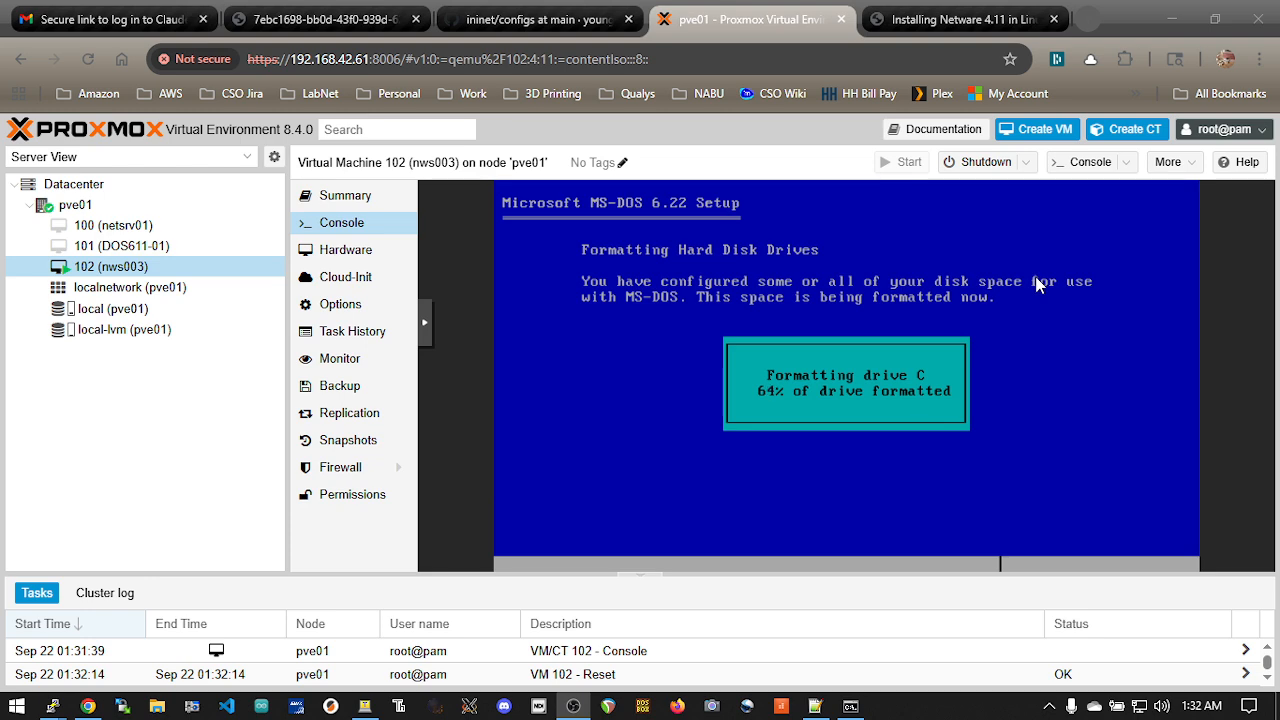
pyautogui.hotkey('alt', 'Tab')
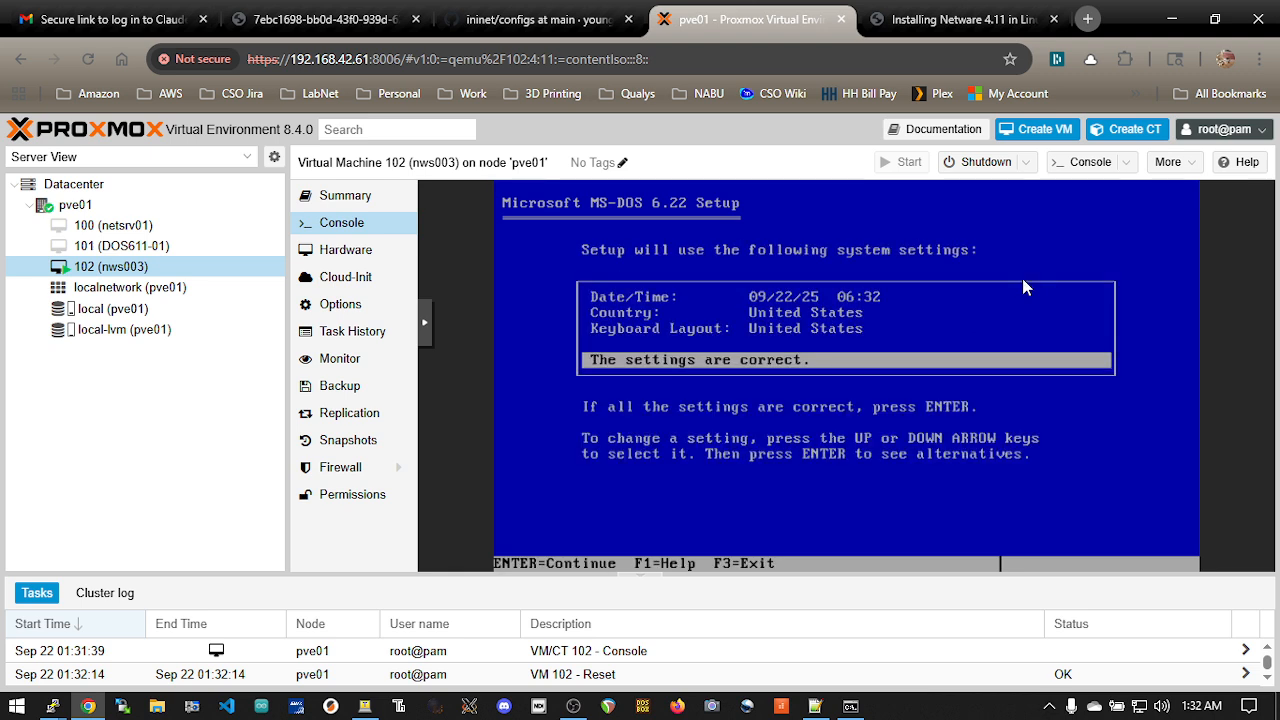
# Accept the MS-DOS system settings and install the files into the C:\DOS directory
pyautogui.press('Return')
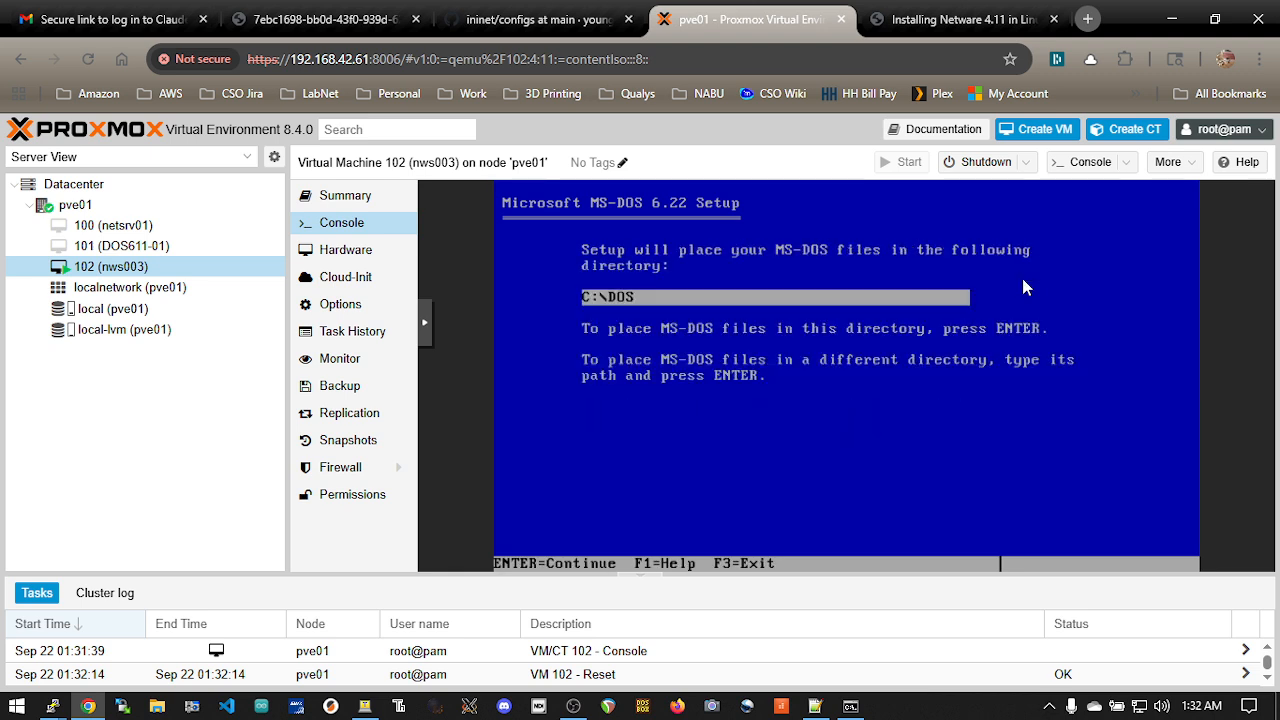
pyautogui.press('Return')
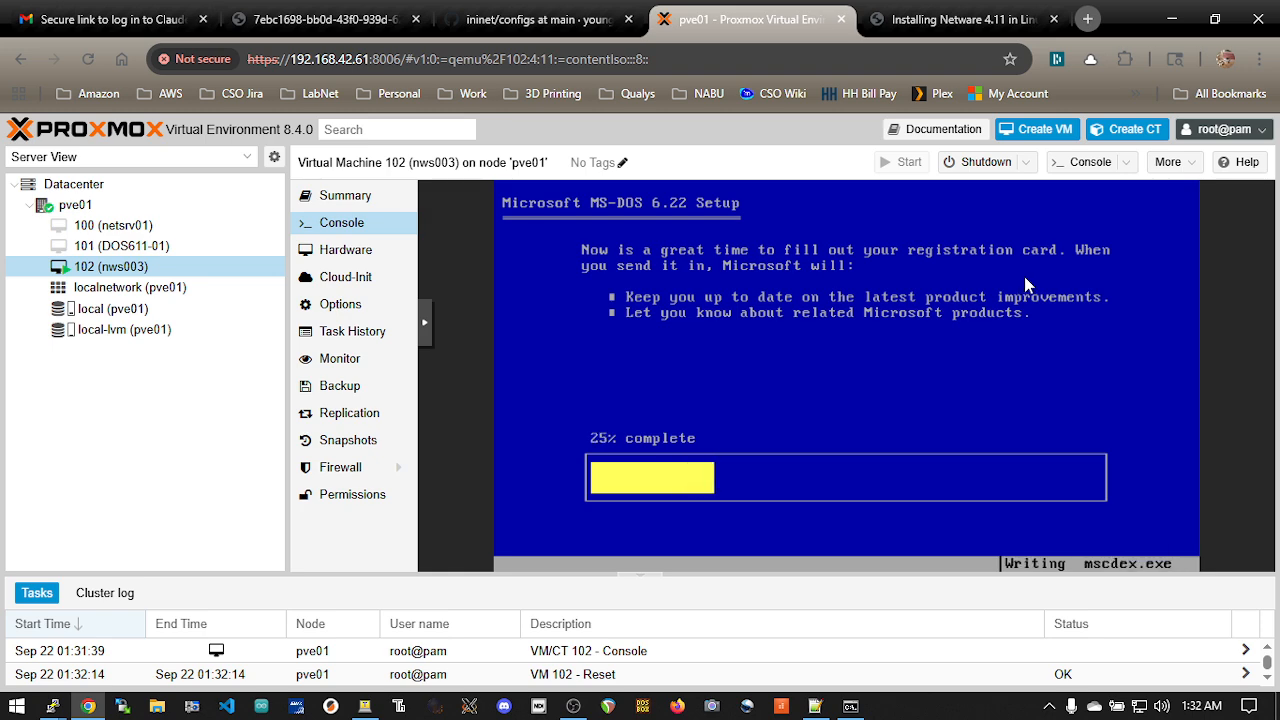
# Switch to Notepad++ and change the image name in the first noted floppy command to DOS622_disk2.img
pyautogui.hotkey('alt', 'Tab')
pyautogui.hotkey('alt', 'Tab')
pyautogui.hotkey('alt', 'Tab')
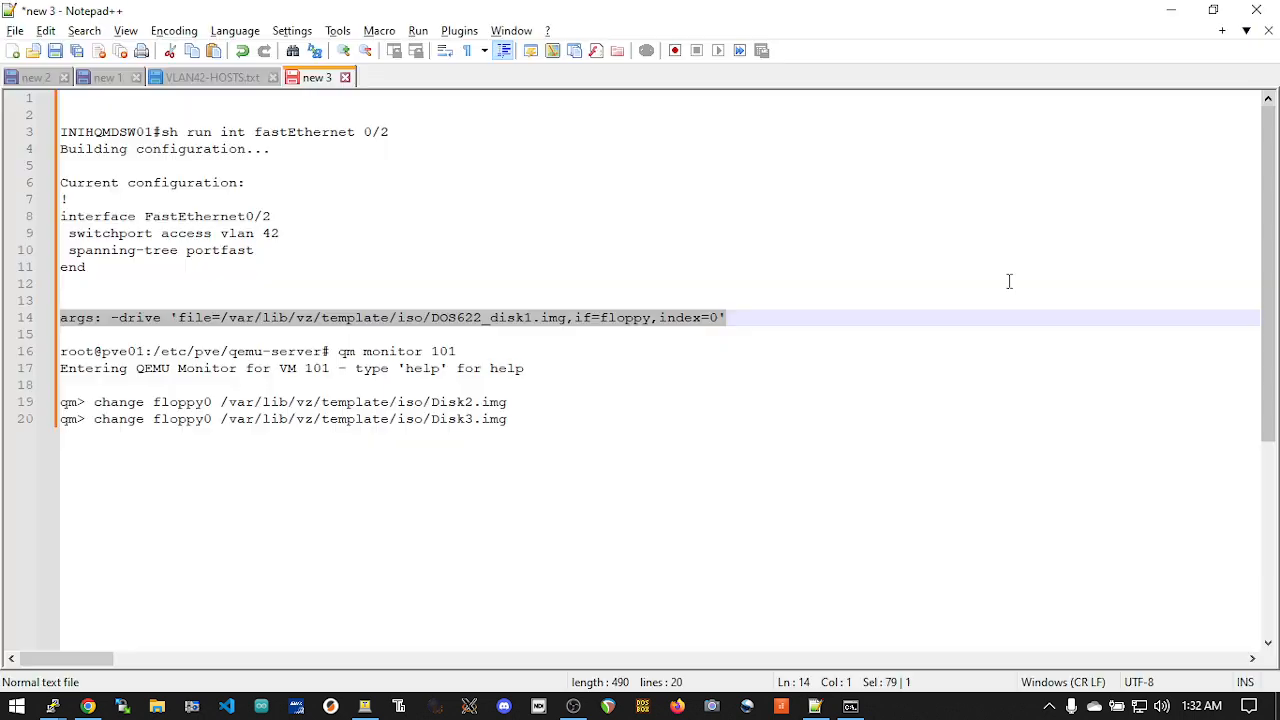
pyautogui.click(517, 368)
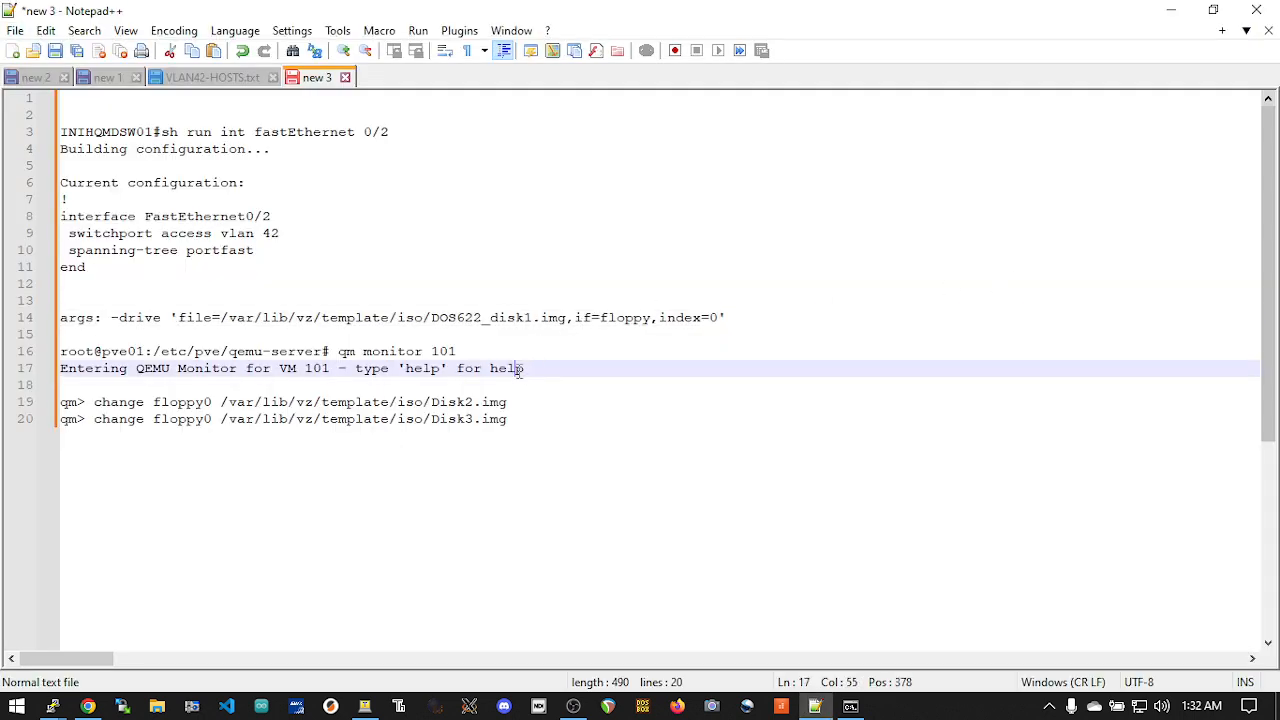
pyautogui.click(438, 403)
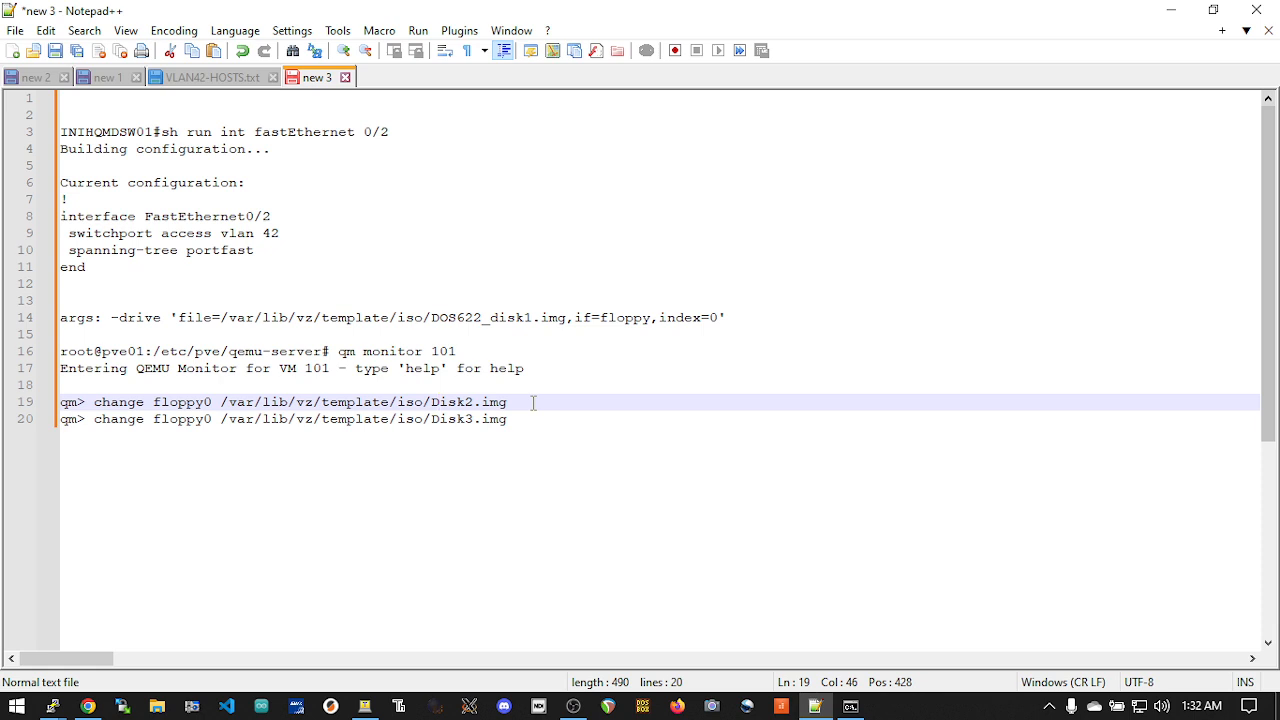
pyautogui.press('BackSpace')
pyautogui.write('D0')
pyautogui.press('BackSpace')
pyautogui.write('OS6')
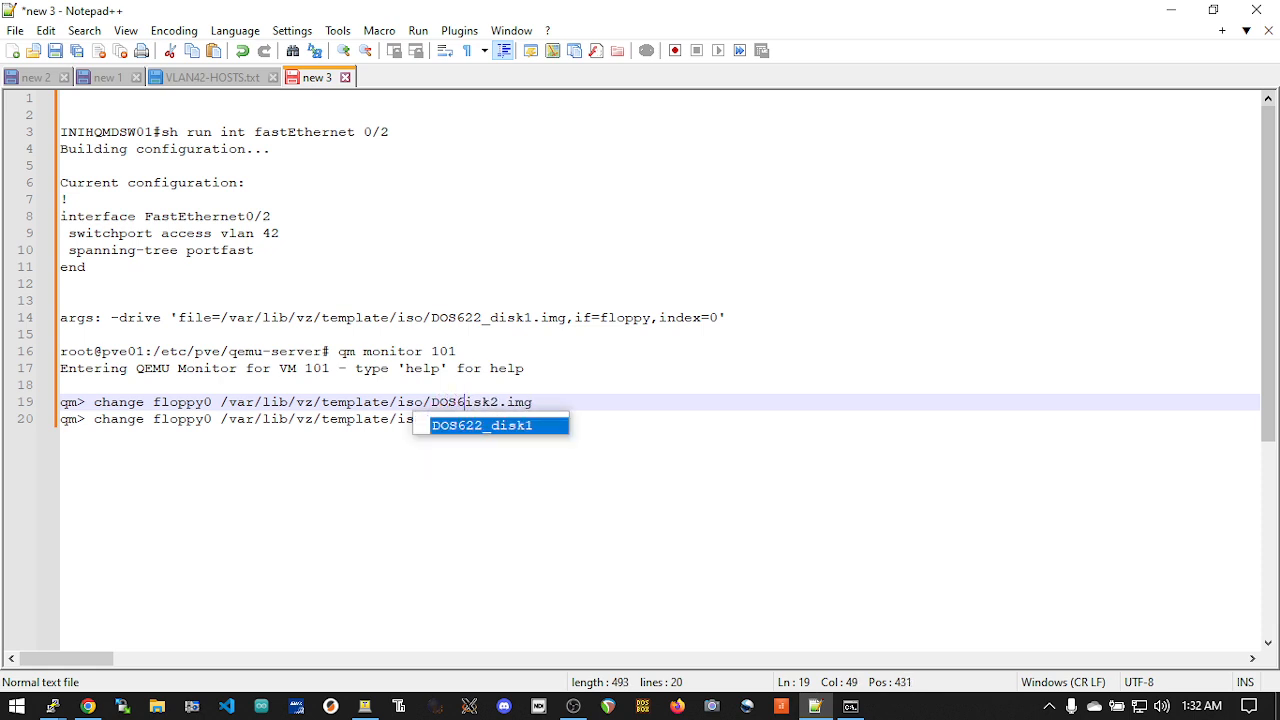
pyautogui.write('22_d')
pyautogui.press('Escape')
# Change the image name in the second noted floppy command to DOS622_disk3.img
pyautogui.press('Down')
pyautogui.press('BackSpace')
pyautogui.press('BackSpace')
pyautogui.press('BackSpace')
pyautogui.press('BackSpace')
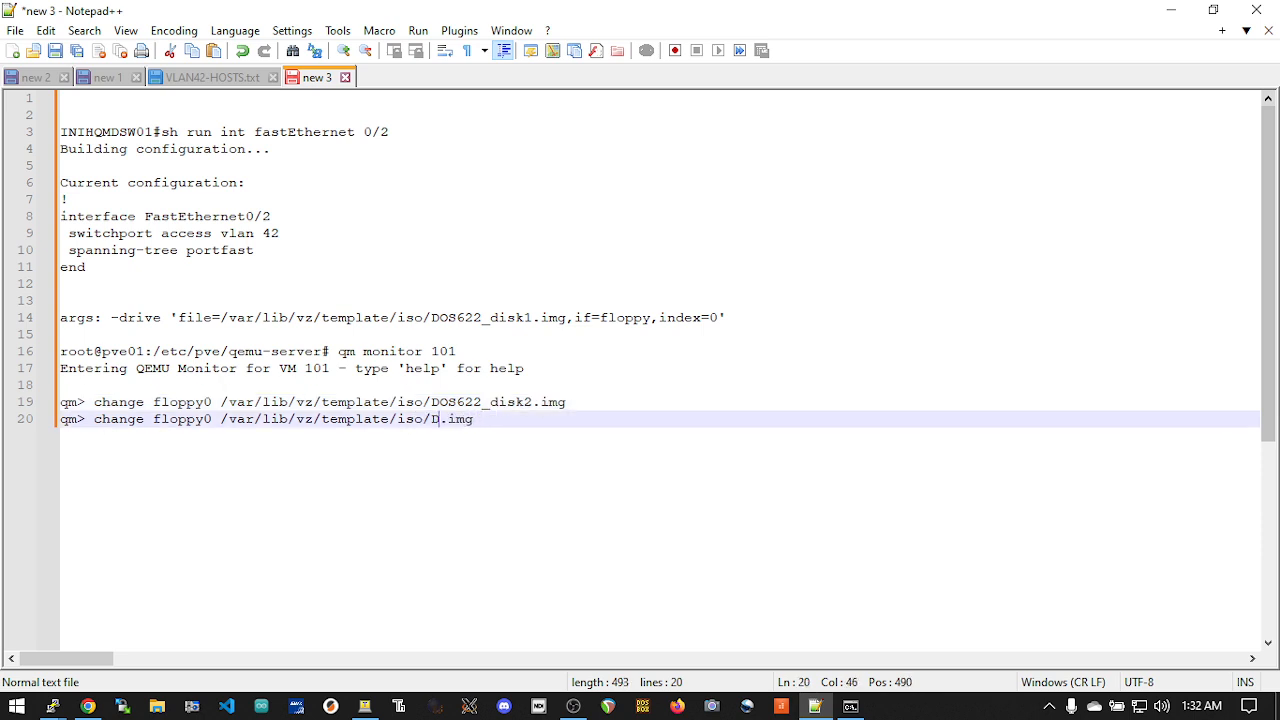
pyautogui.write('OS622_disk')
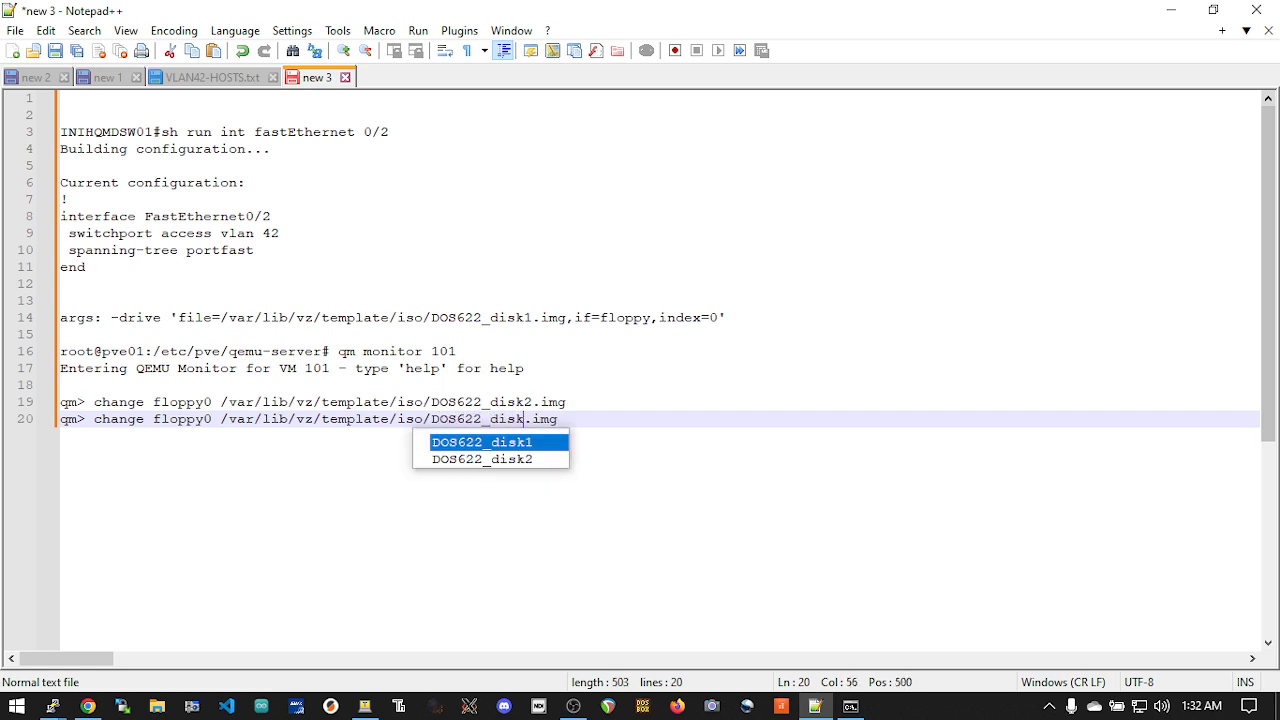
pyautogui.write('3')
pyautogui.click(508, 403)
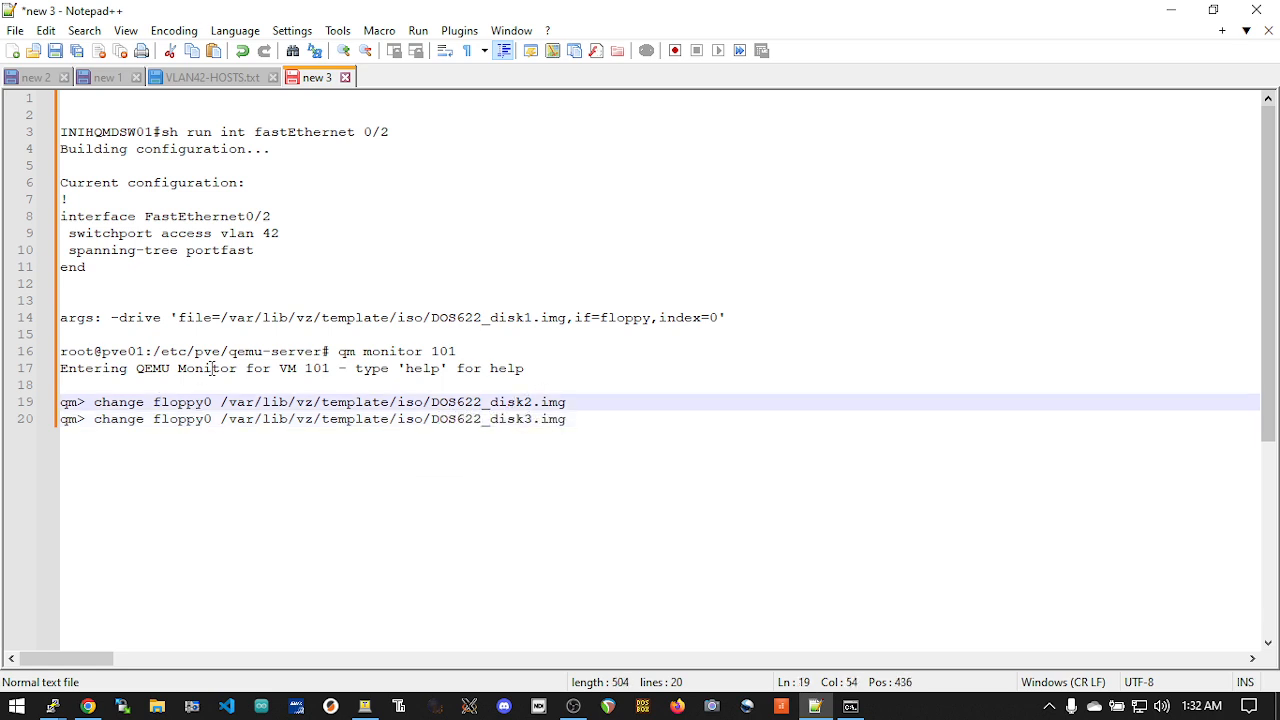
# Change the noted monitor command to "qm monitor 103" and try to run it in the PuTTY session on pve01
pyautogui.moveTo(485, 350); pyautogui.dragTo(341, 354)
pyautogui.hotkey('ctrl', 'c')
pyautogui.click(476, 349)
pyautogui.press('BackSpace')
pyautogui.write('3')
pyautogui.hotkey('alt', 'Tab')
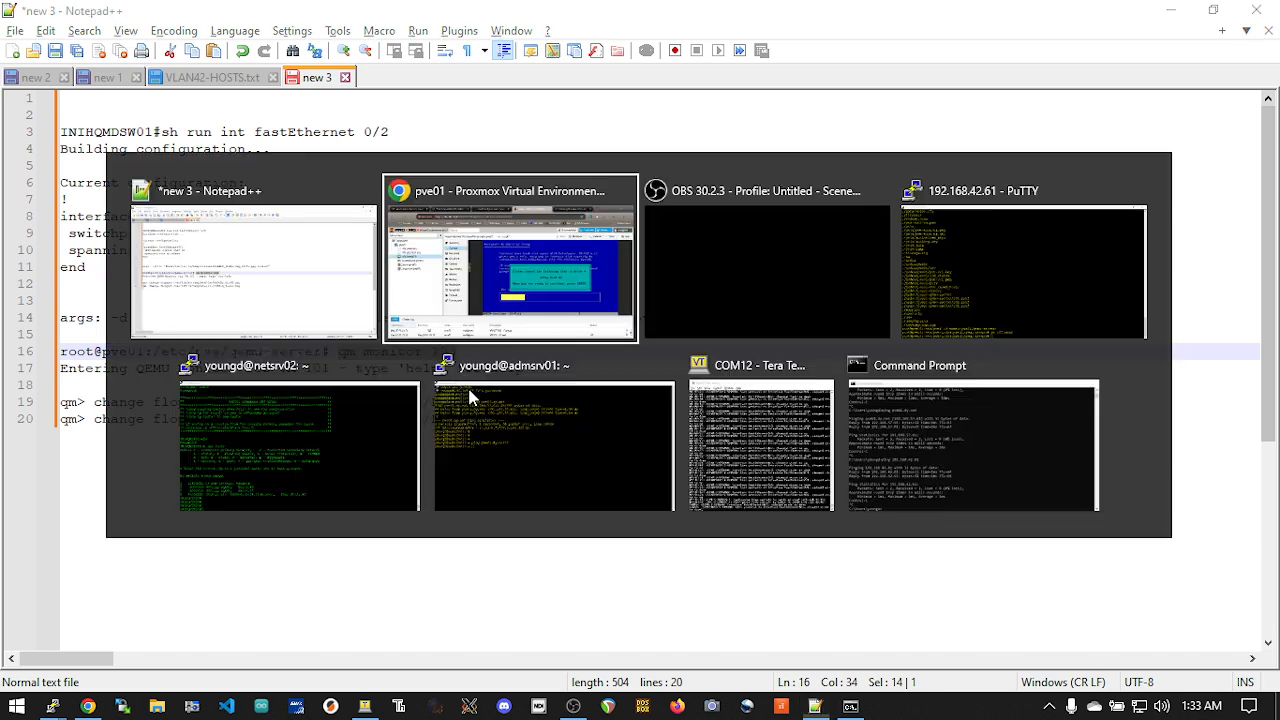
pyautogui.click(1012, 305)
pyautogui.rightClick(646, 367)
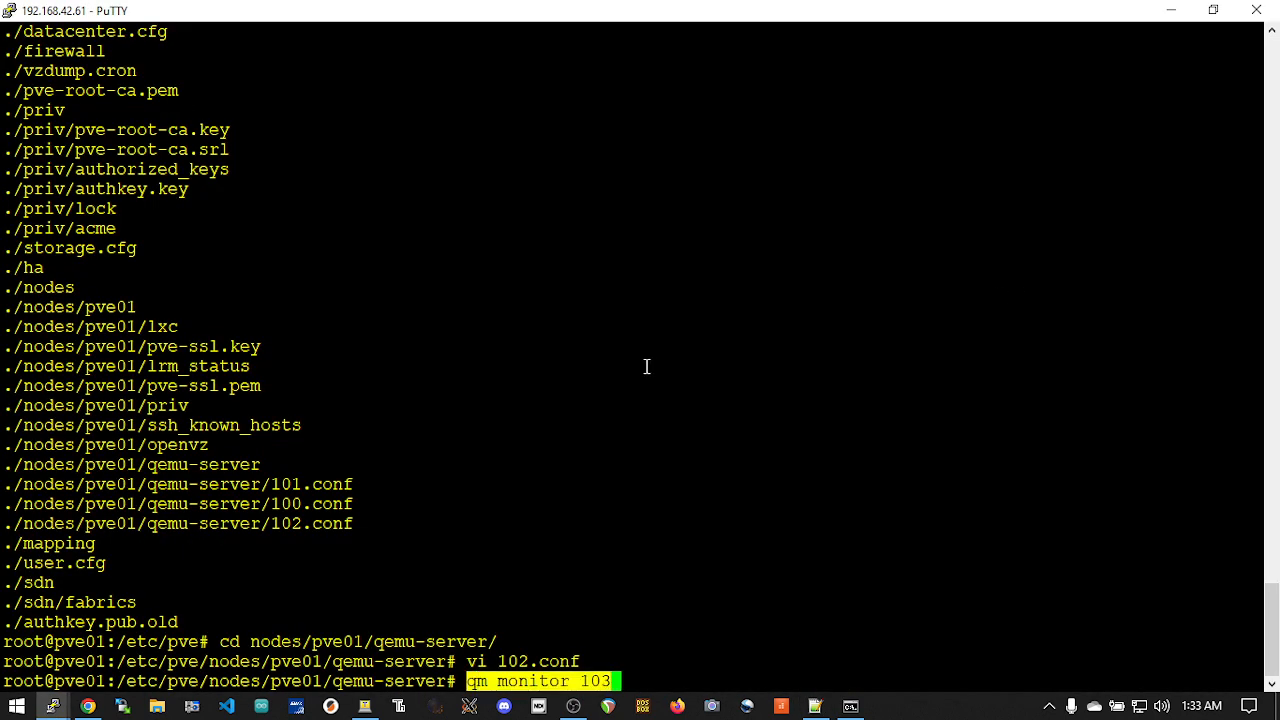
pyautogui.press('Return')
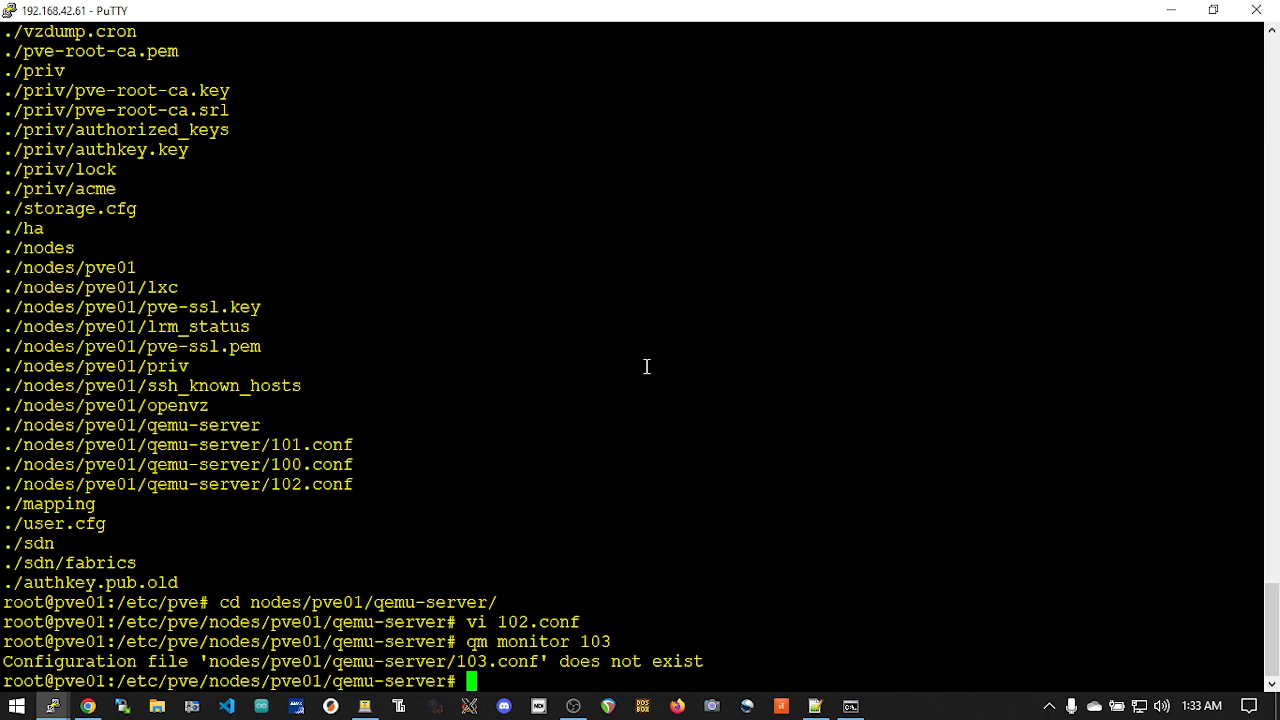
# List the VM configuration files with ls, and enter the QEMU monitor with "qm monitor 102"
pyautogui.write('ls')
pyautogui.press('Return')
pyautogui.press('Up')
pyautogui.press('Up')
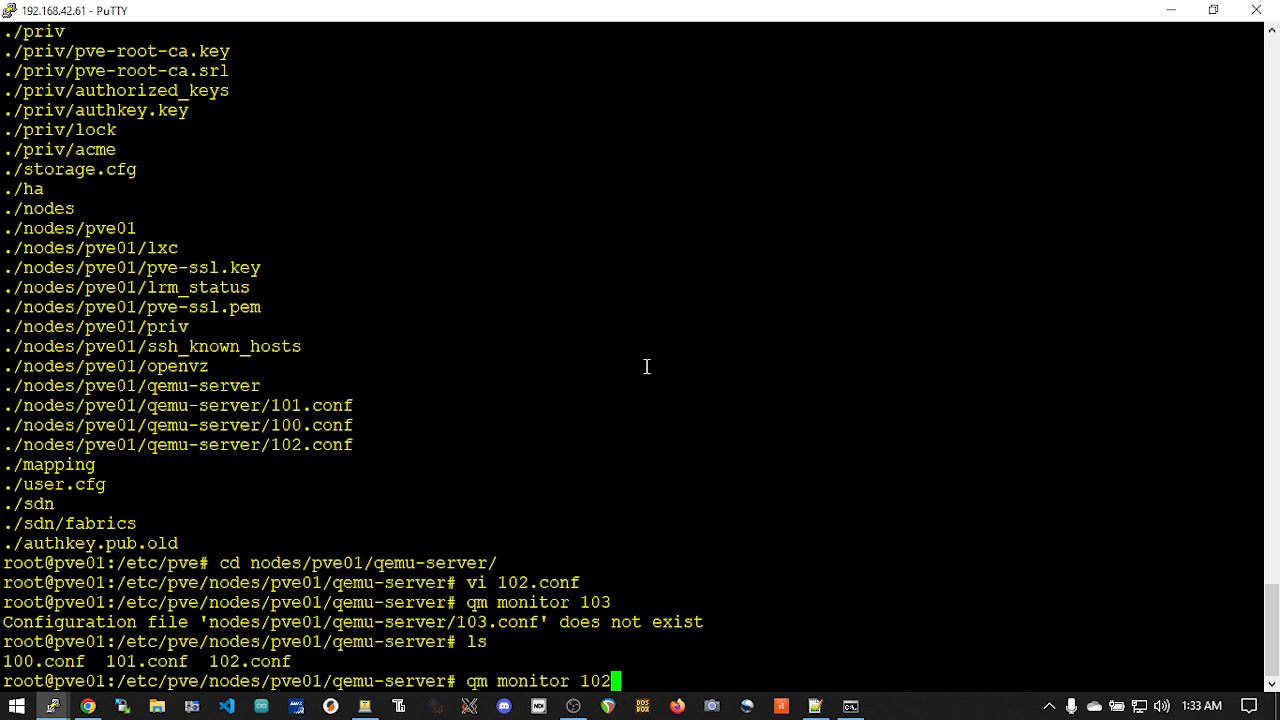
pyautogui.press('Return')
# Copy the noted command "change floppy0 /var/lib/vz/template/iso/DOS622_disk2.img" from Notepad++ and run it in the QEMU monitor in PuTTY
pyautogui.hotkey('alt', 'Tab')
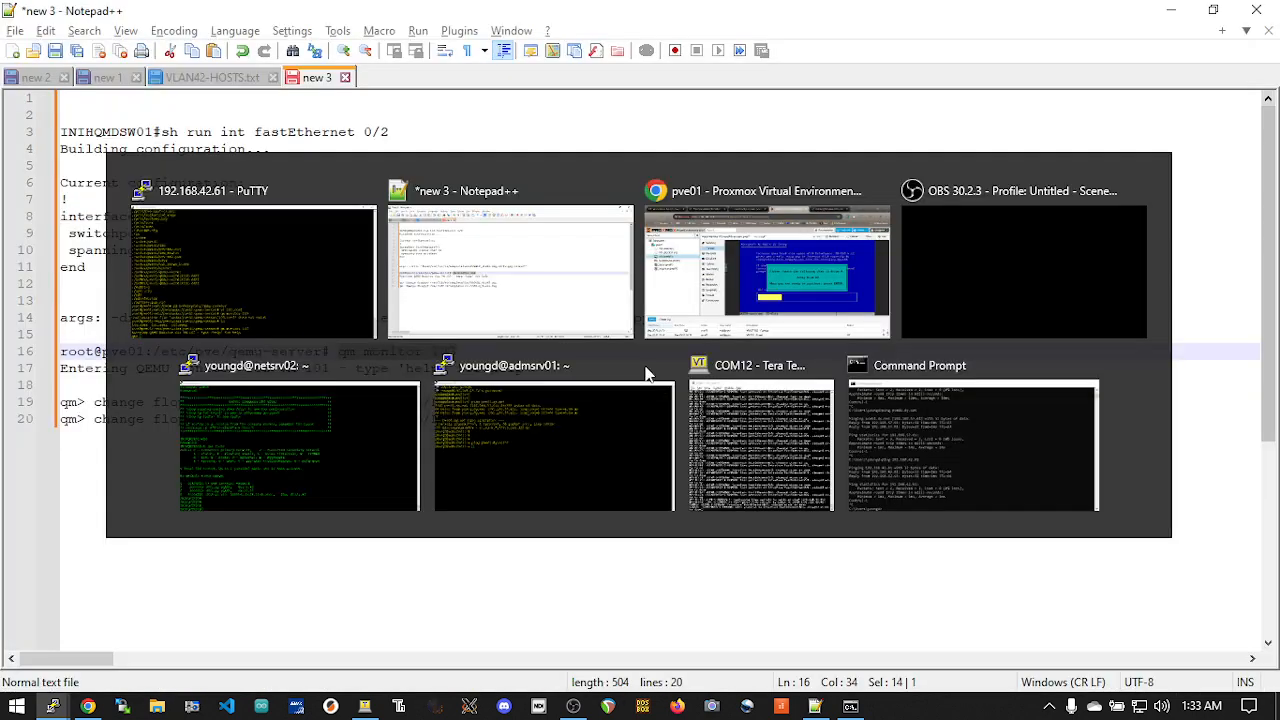
pyautogui.click(603, 368)
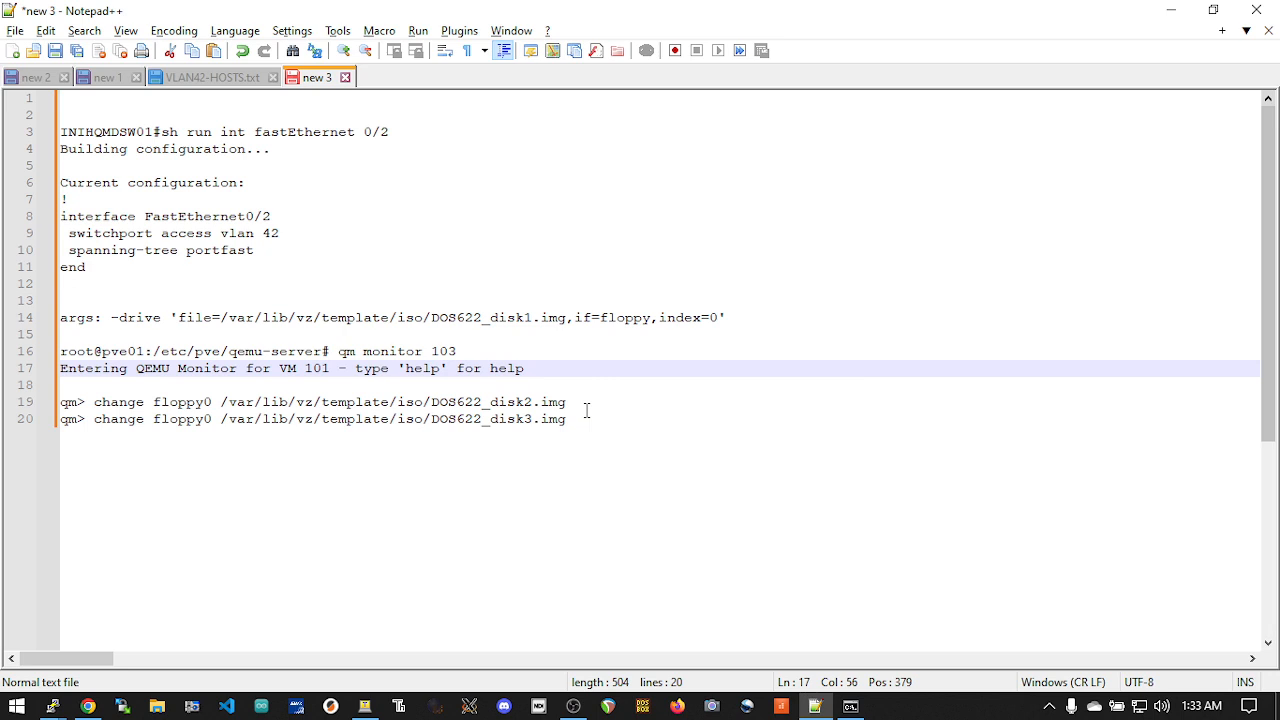
pyautogui.moveTo(587, 405); pyautogui.dragTo(95, 403)
pyautogui.rightClick(133, 403)
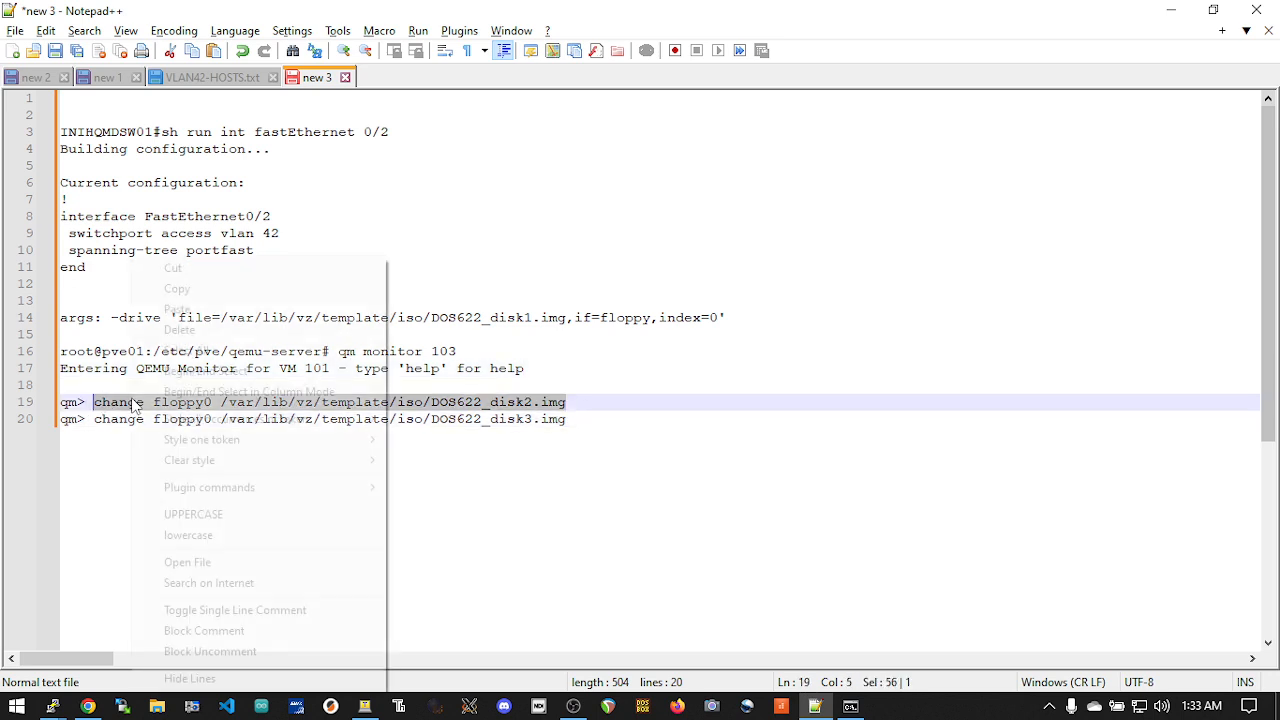
pyautogui.click(266, 288)
pyautogui.hotkey('alt', 'Tab')
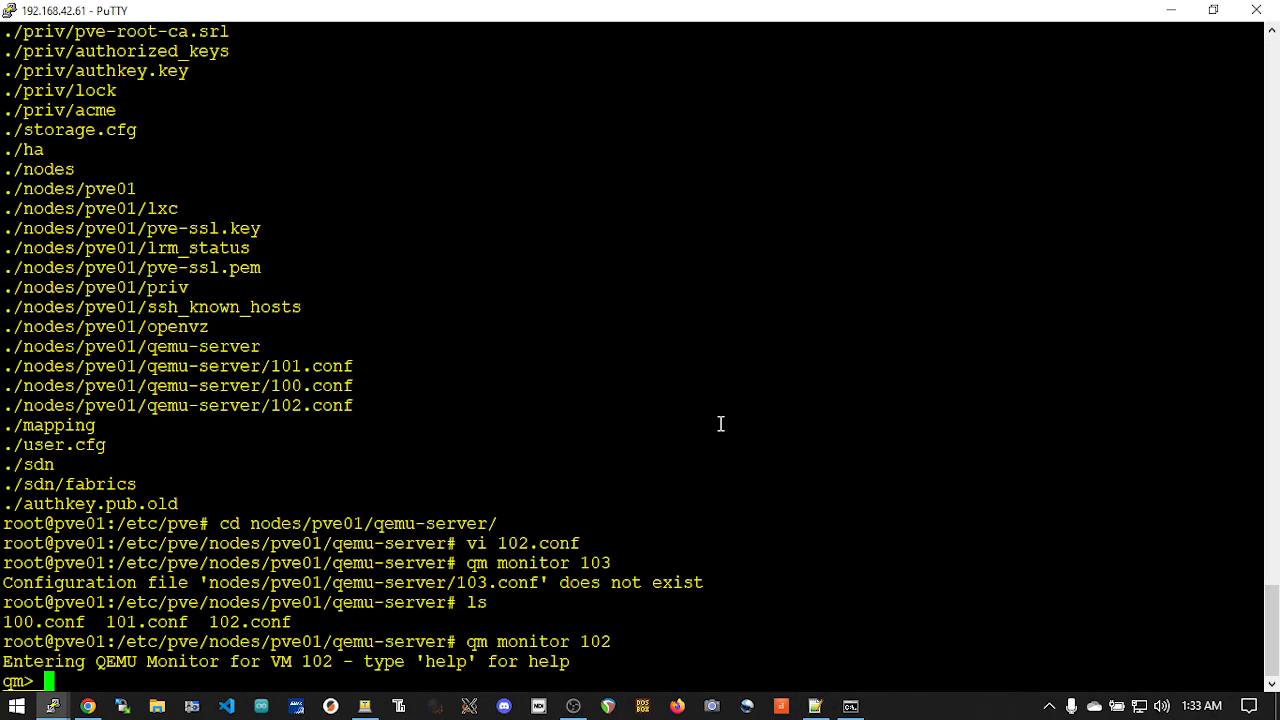
pyautogui.rightClick(720, 424)
pyautogui.press('Return')
# Switch to the Proxmox console and continue MS-DOS Setup with the second setup disk
pyautogui.hotkey('alt', 'Tab')
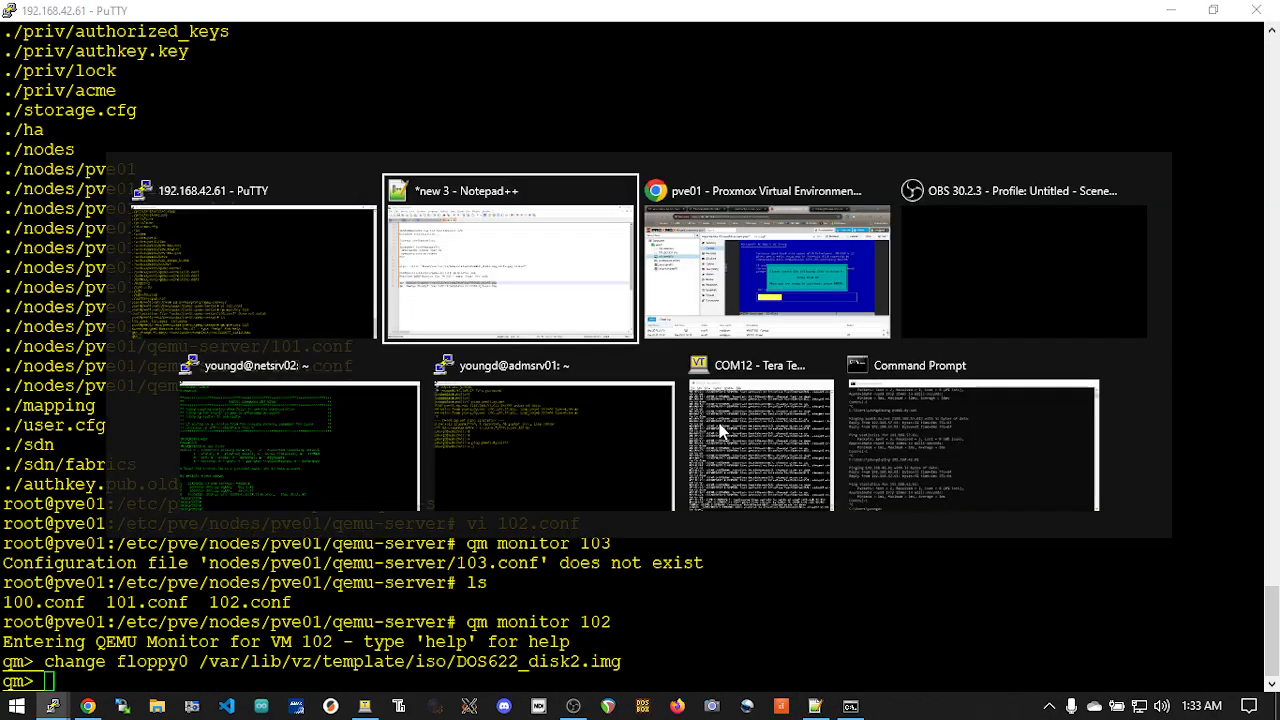
pyautogui.hotkey('alt', 'Tab')
pyautogui.press('Return')
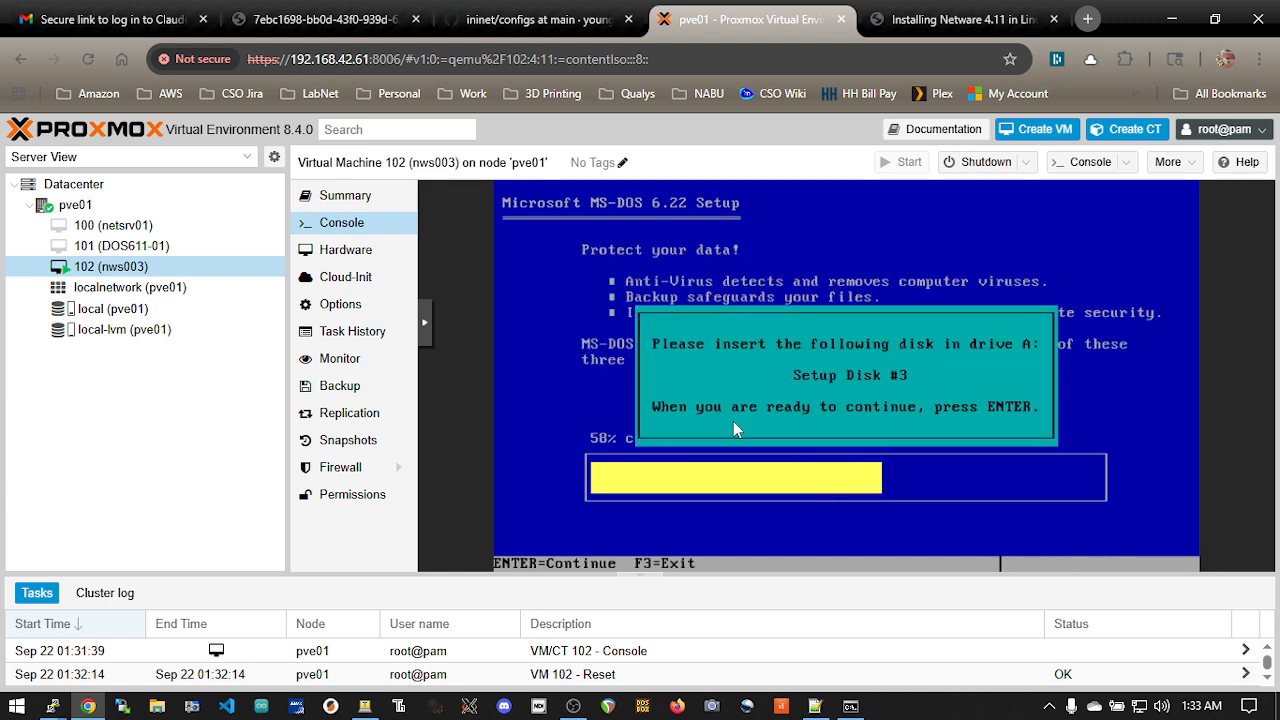
# Copy the noted command "change floppy0 /var/lib/vz/template/iso/DOS622_disk3.img" from Notepad++ and run it in the QEMU monitor in PuTTY
pyautogui.hotkey('alt', 'Tab')
pyautogui.hotkey('alt', 'Tab')
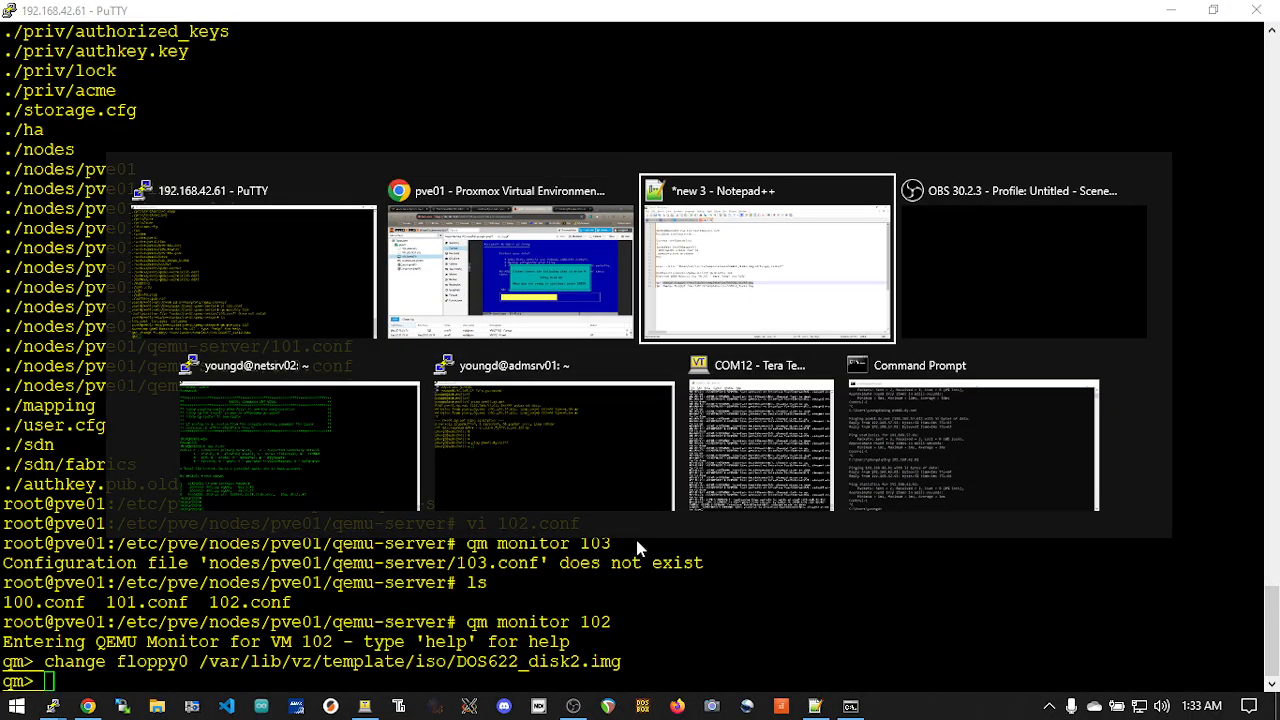
pyautogui.click(599, 420)
pyautogui.moveTo(579, 420); pyautogui.dragTo(96, 425)
pyautogui.rightClick(142, 421)
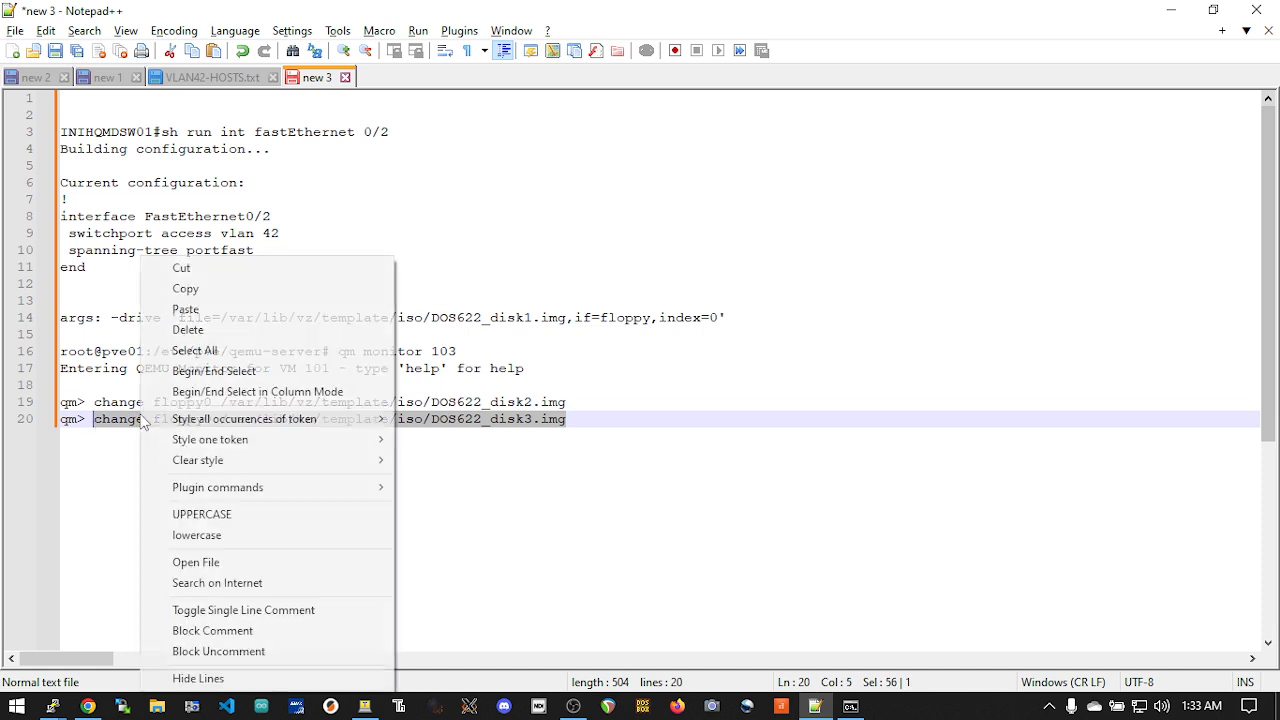
pyautogui.click(288, 288)
pyautogui.hotkey('alt', 'Tab')
pyautogui.hotkey('alt', 'Tab')
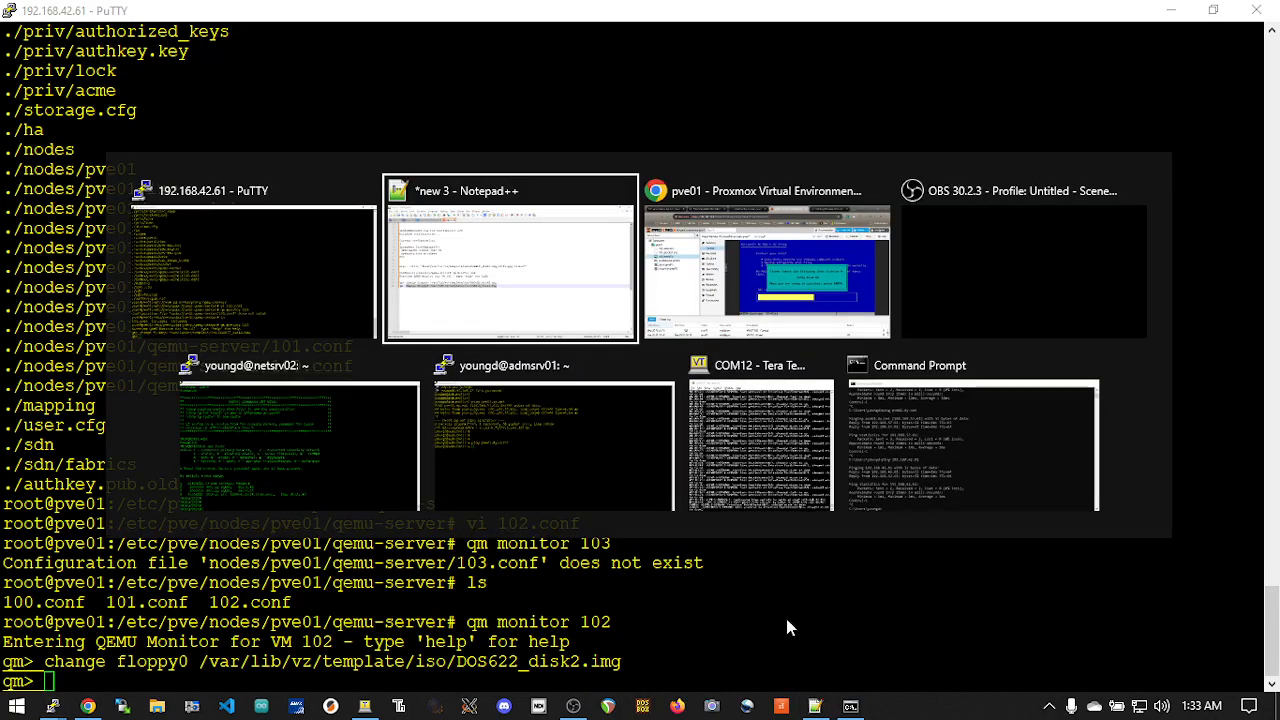
pyautogui.rightClick(789, 509)
pyautogui.press('Return')
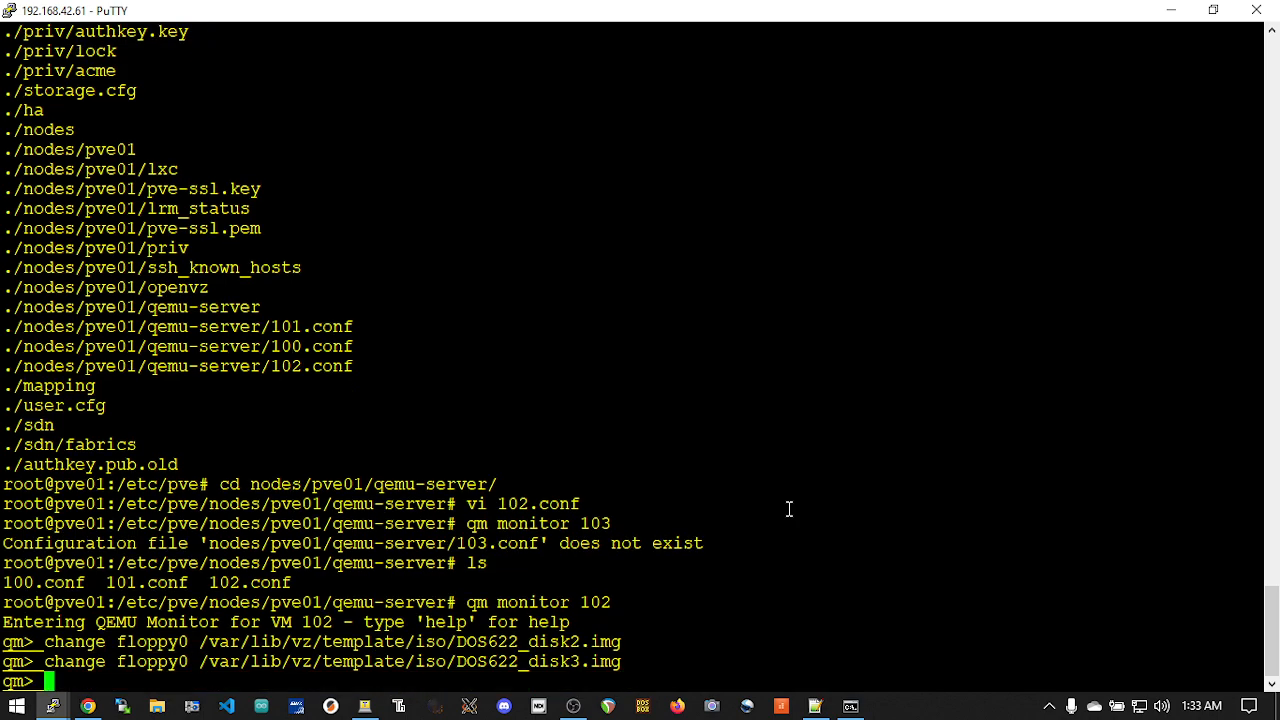
# Switch to the Proxmox console, finish MS-DOS 6.22 Setup with the third disk, and restart the virtual machine
pyautogui.hotkey('alt', 'Tab')
pyautogui.hotkey('alt', 'Tab')
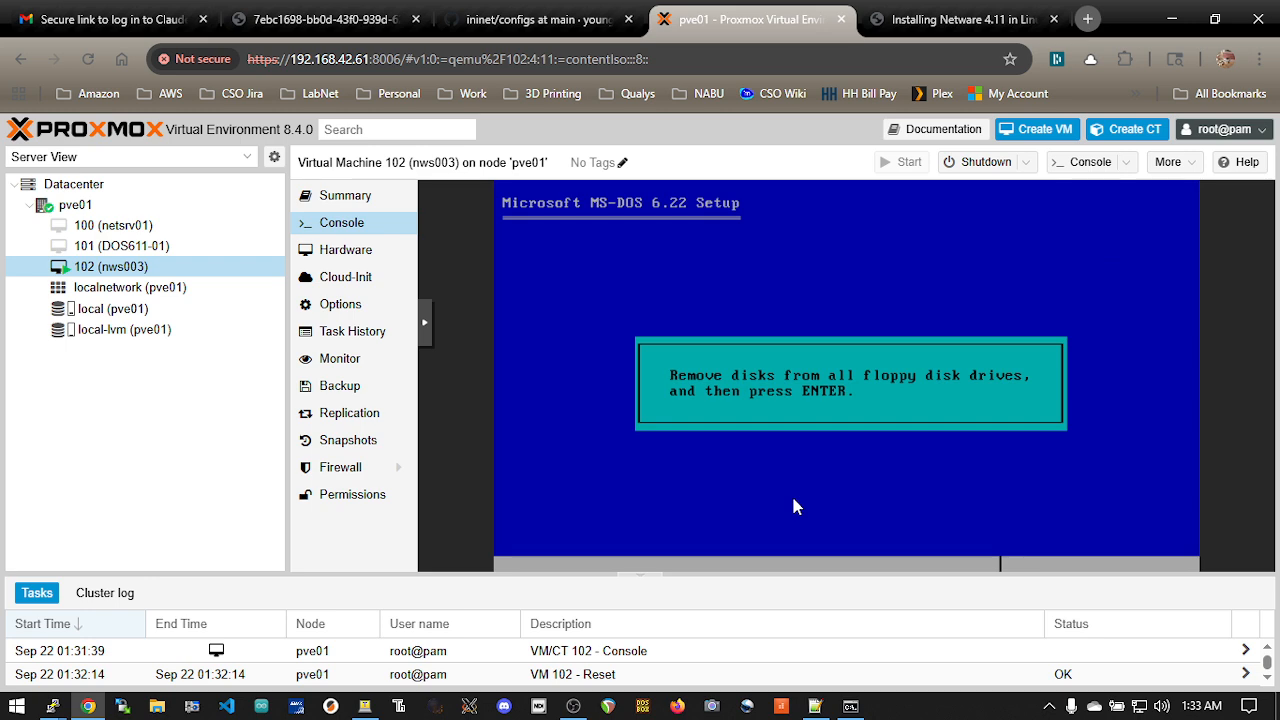
pyautogui.press('Return')
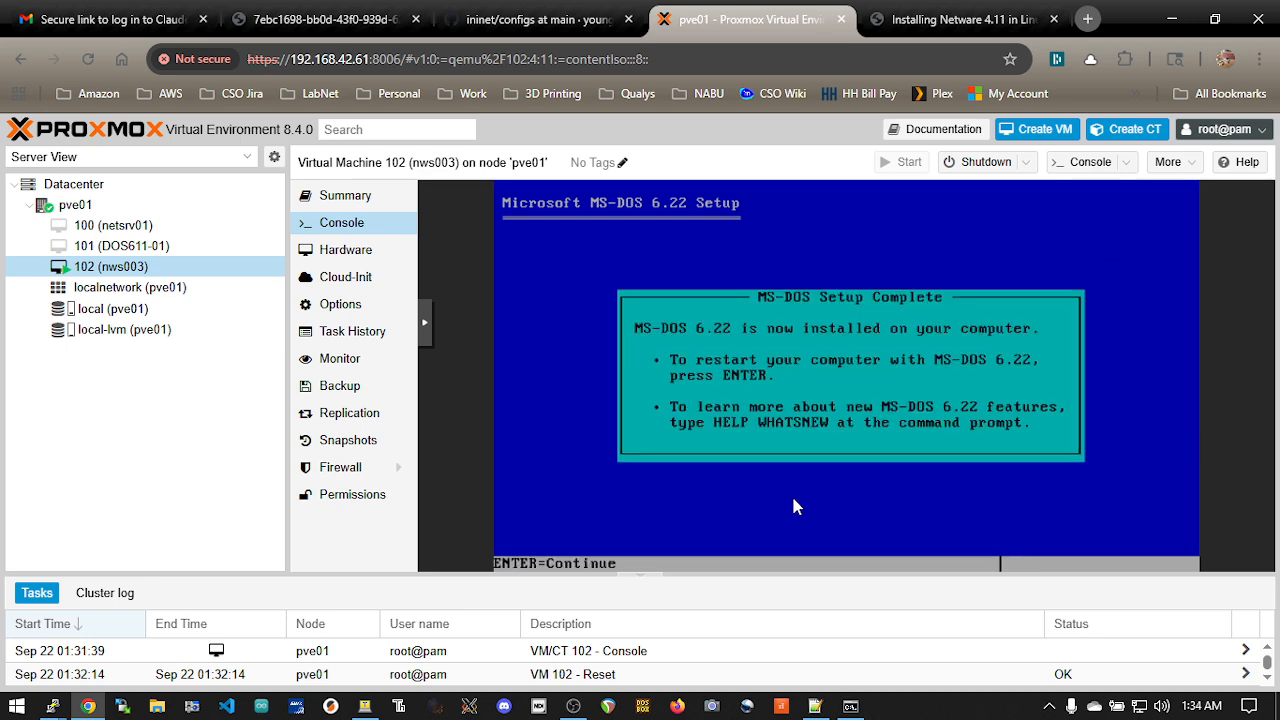
pyautogui.press('Return')
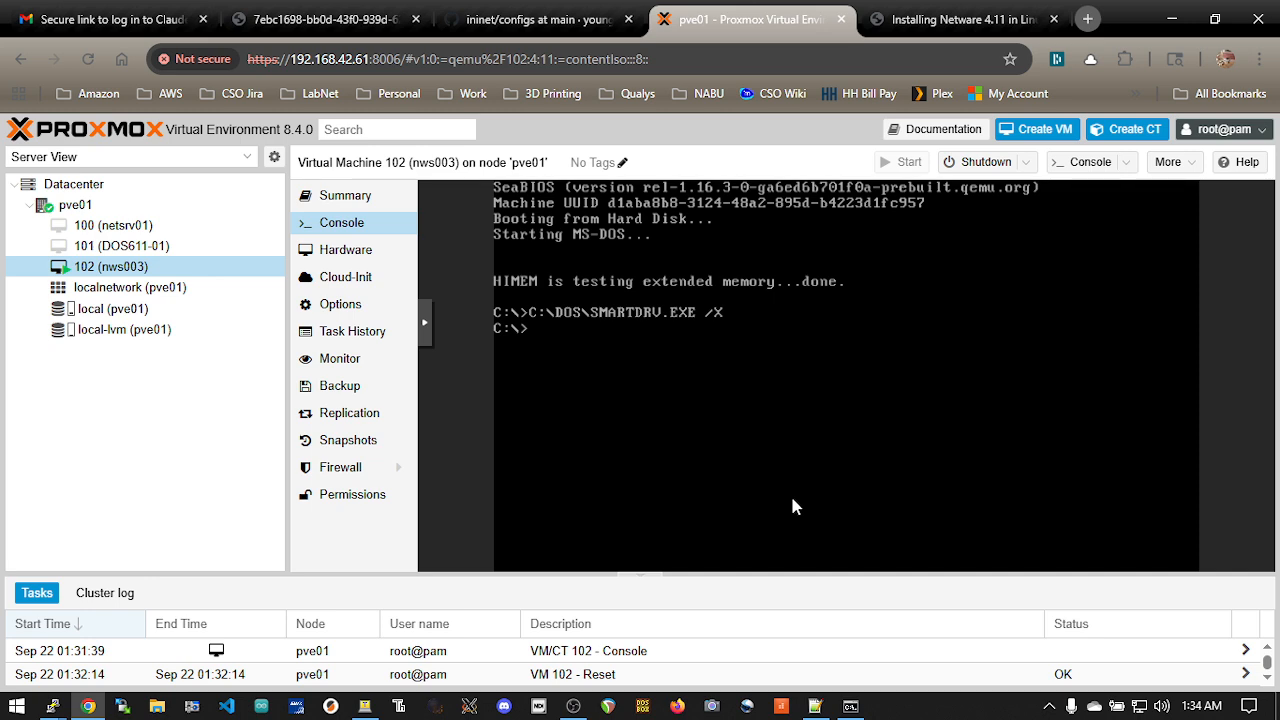
# Switch to PuTTY, quit the QEMU monitor, and list the VM configuration files with ls
pyautogui.hotkey('alt', 'Tab')
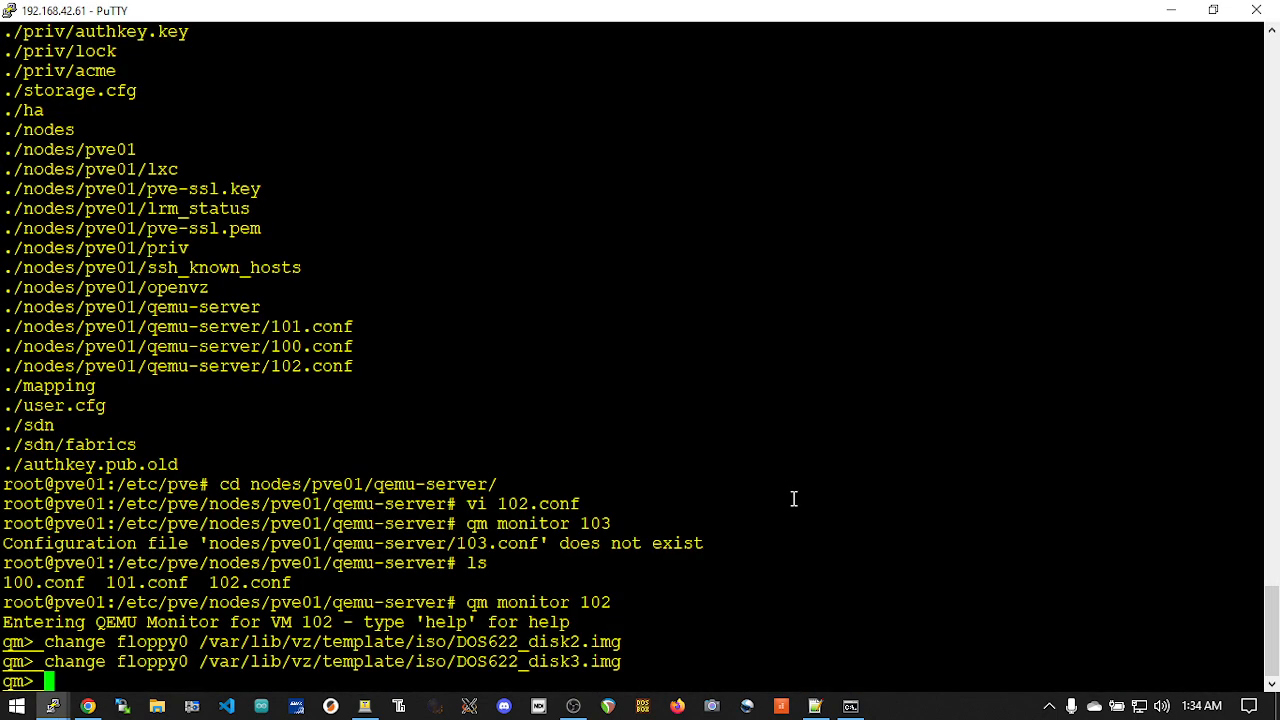
pyautogui.write('quit')
pyautogui.press('Return')
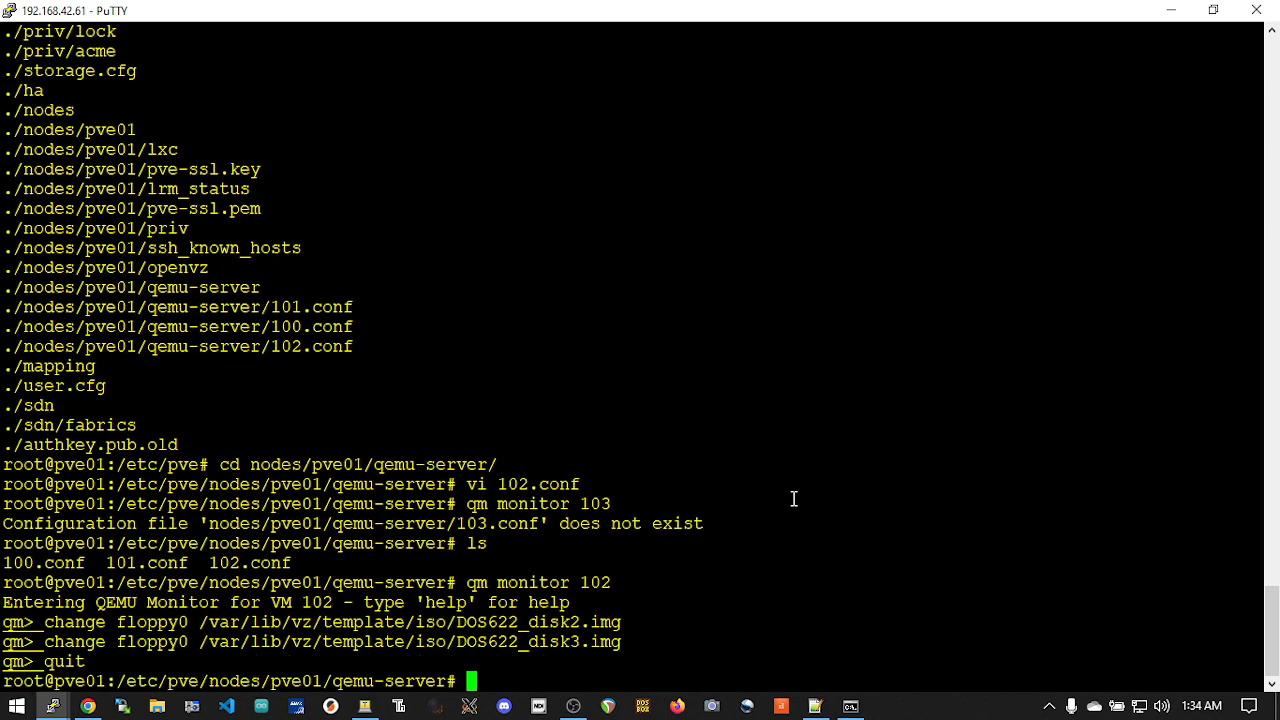
pyautogui.write('ls')
pyautogui.press('Return')
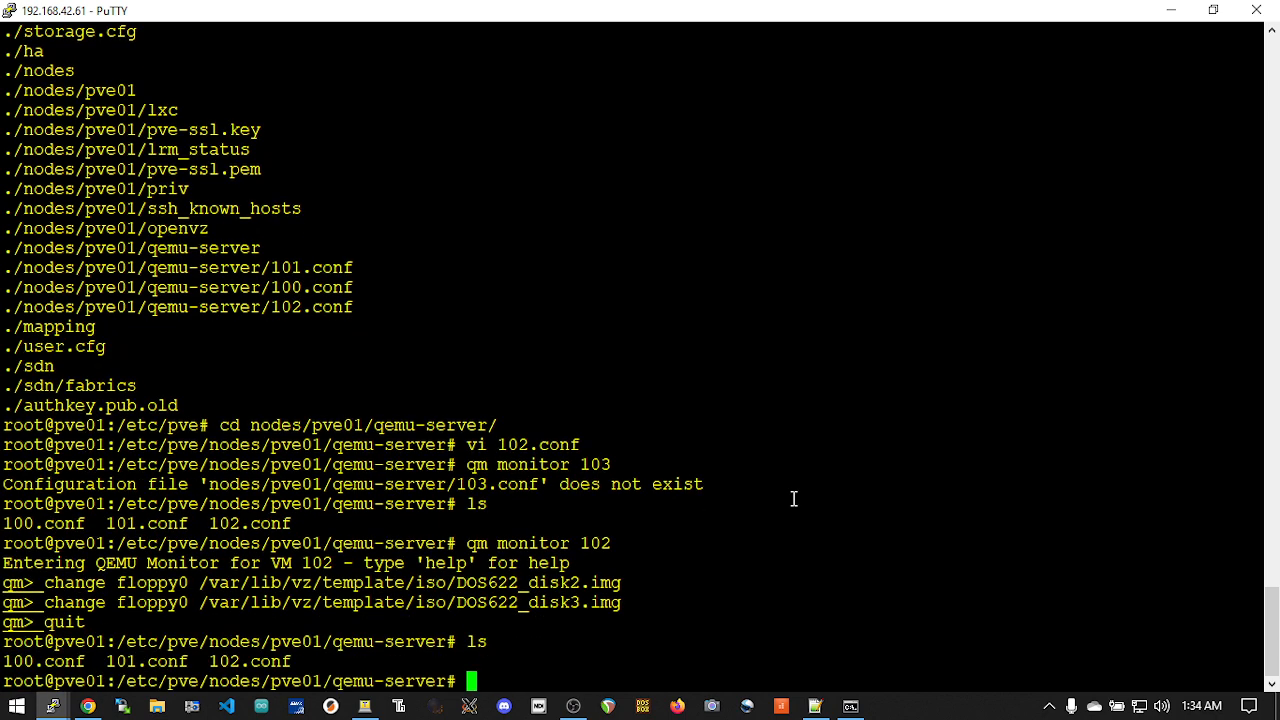
pyautogui.write('vi')
pyautogui.press('BackSpace')
pyautogui.press('BackSpace')
pyautogui.press('BackSpace')
pyautogui.hotkey('alt', 'Tab')
pyautogui.press('Tab')
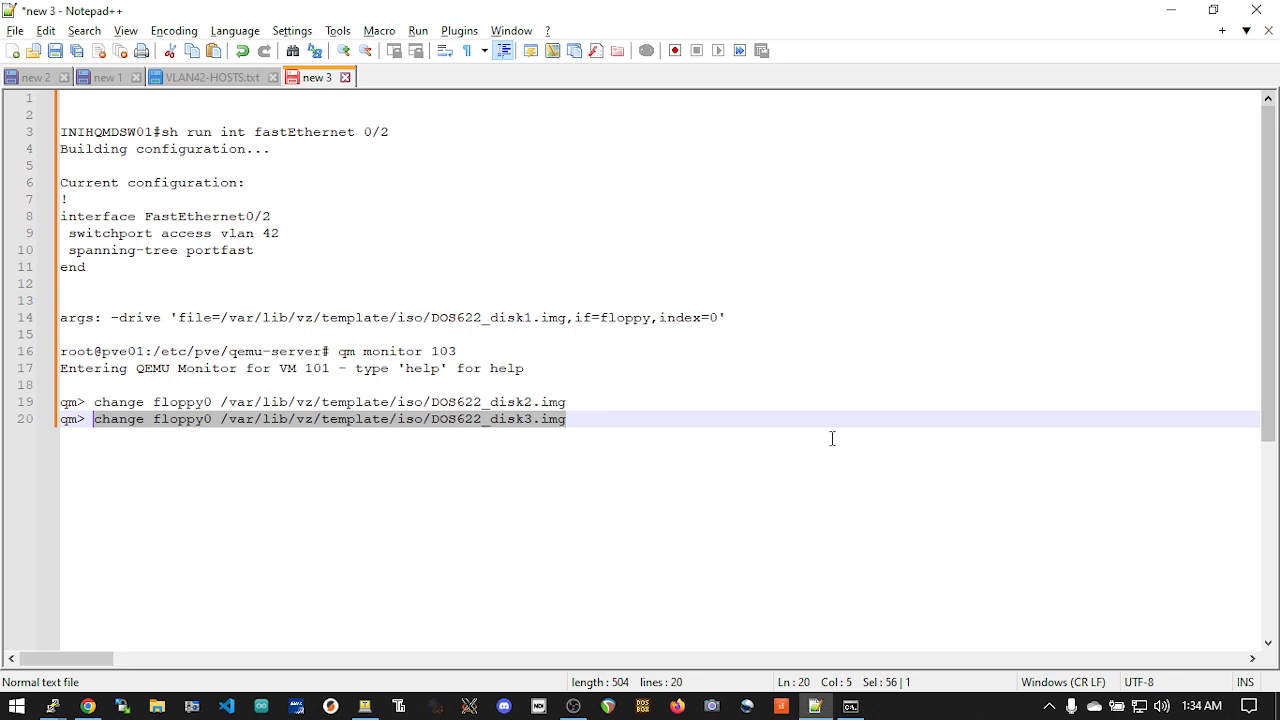
pyautogui.click(672, 352)
# Switch to Proxmox, check the file name of the DOS CD-ROM image in the local storage's ISO images, and return to nws003
pyautogui.hotkey('alt', 'Tab')
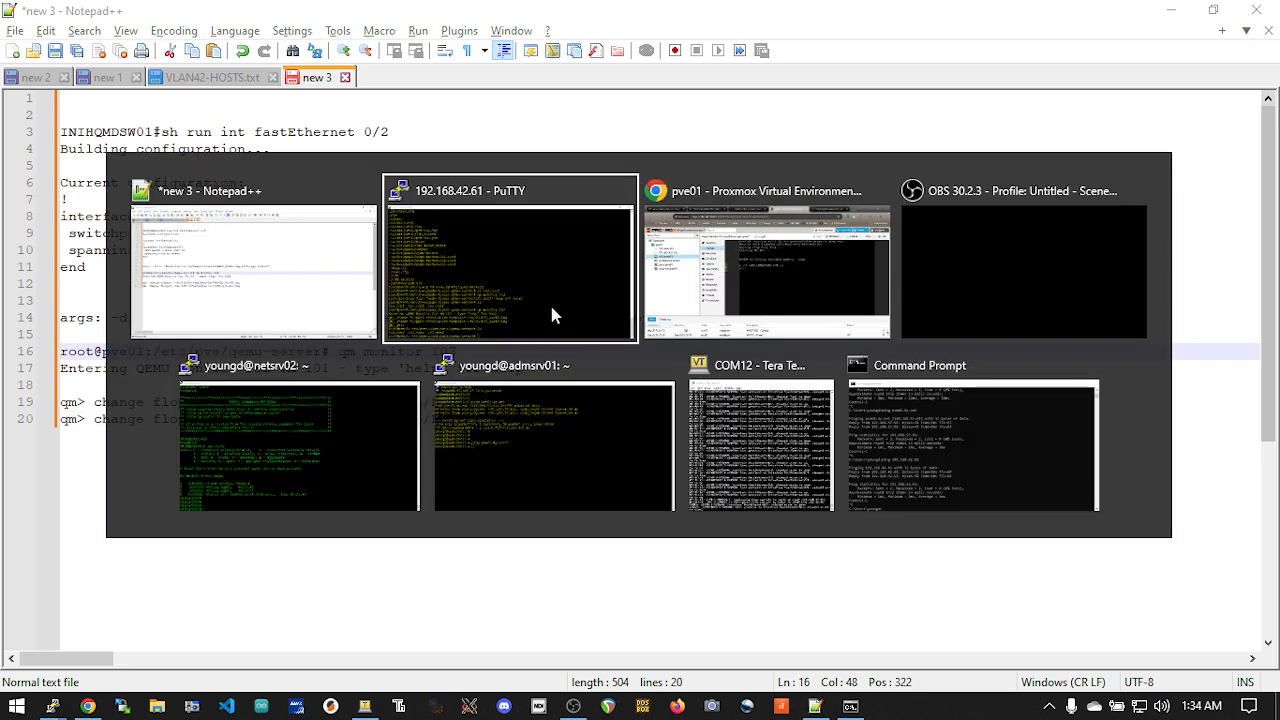
pyautogui.click(757, 288)
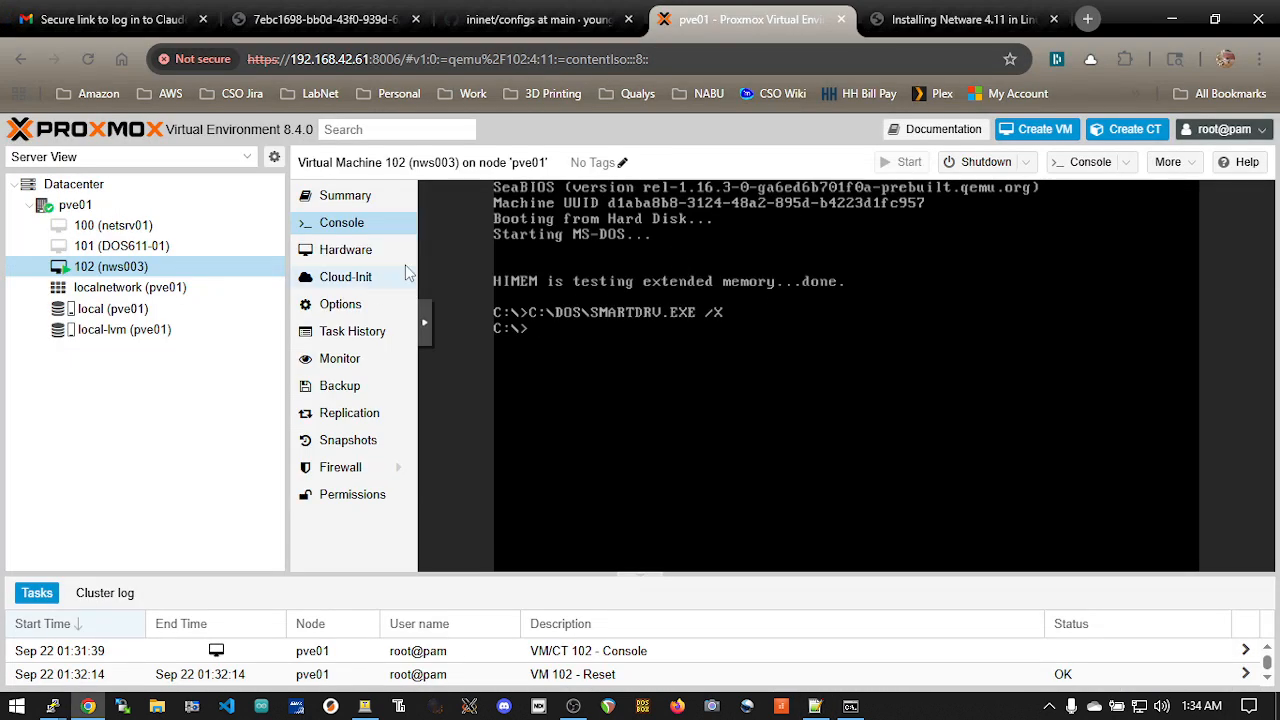
pyautogui.click(183, 309)
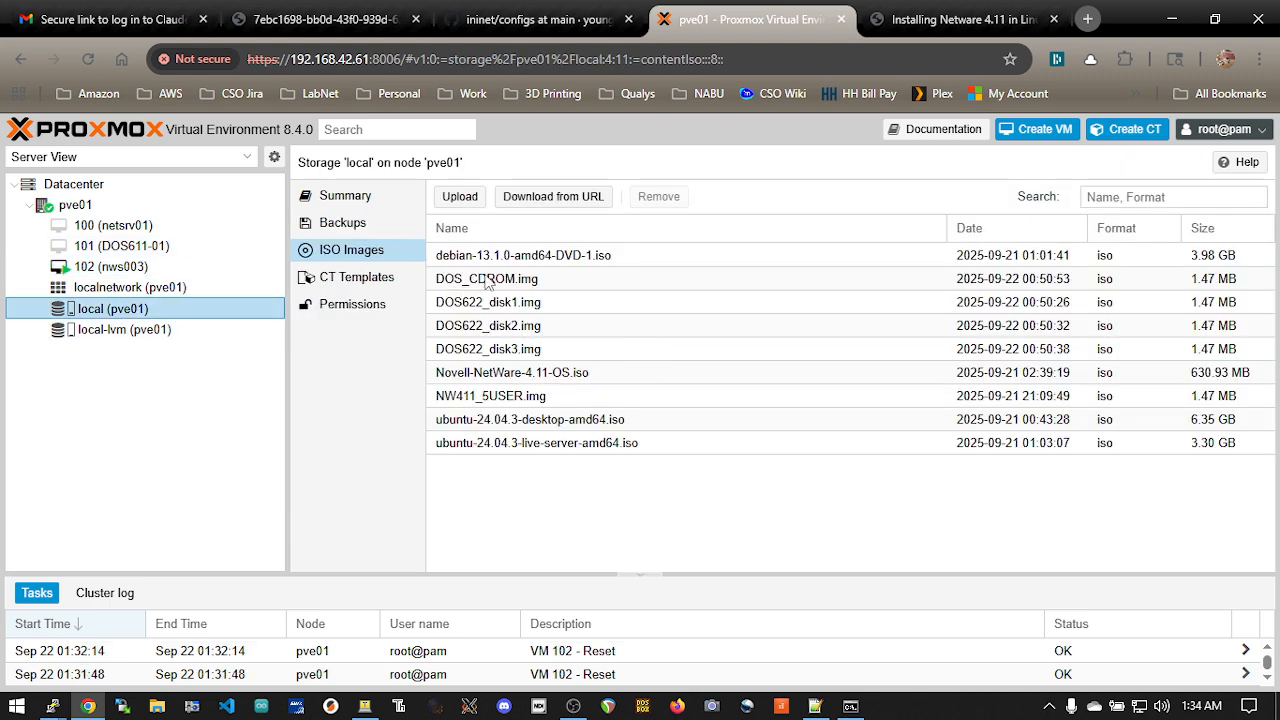
pyautogui.click(578, 286)
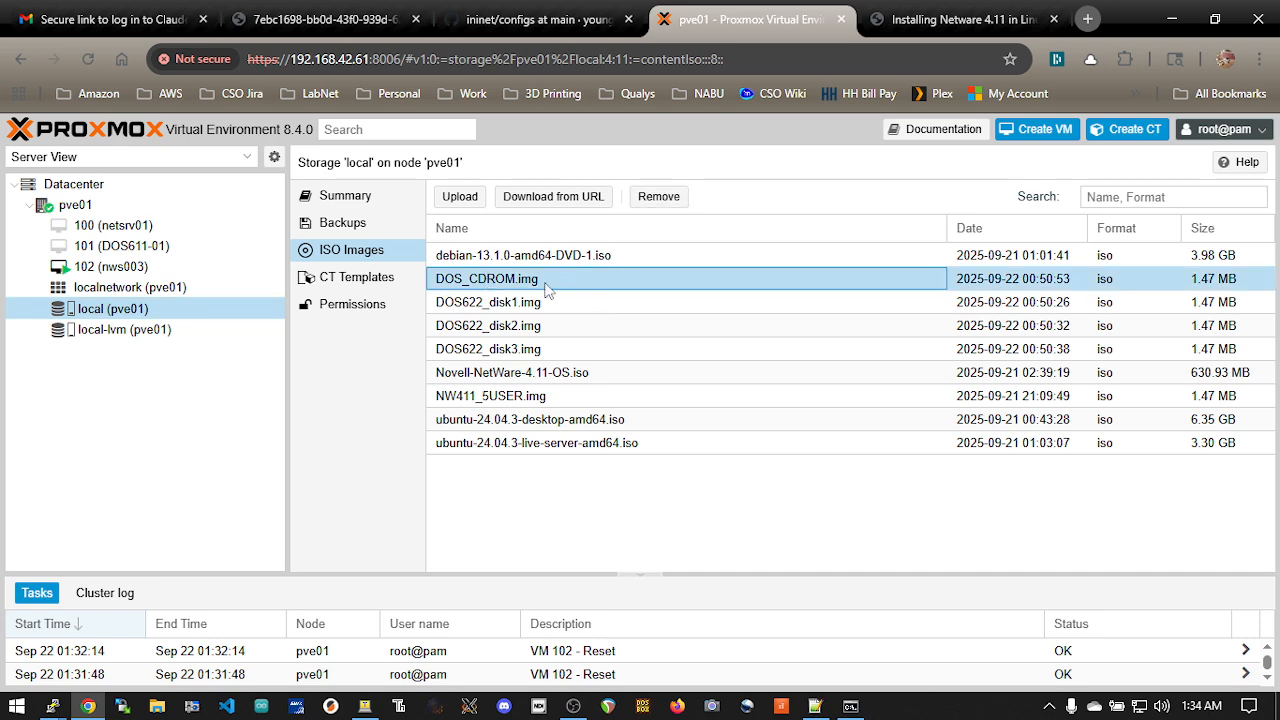
pyautogui.click(118, 267)
# Switch to PuTTY and open 102.conf in vi
pyautogui.hotkey('alt', 'Tab')
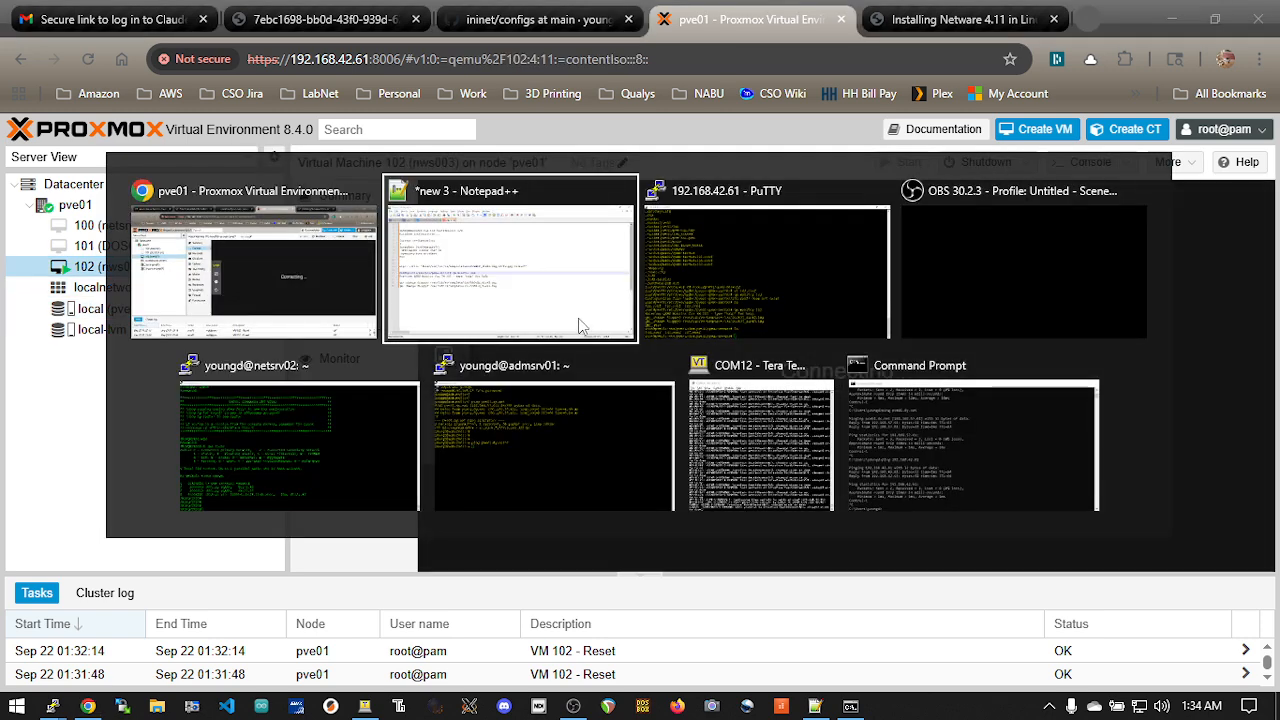
pyautogui.click(773, 300)
pyautogui.write('vi ')
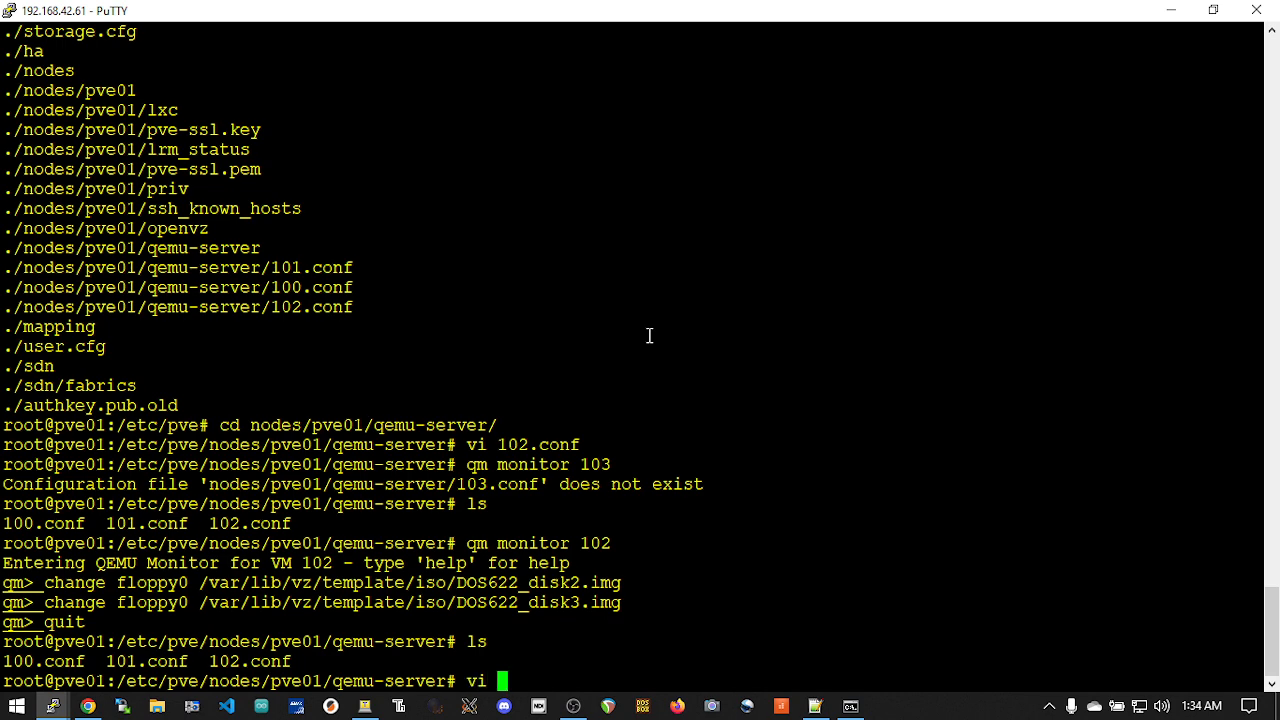
pyautogui.write('102')
pyautogui.press('Tab')
pyautogui.press('Return')
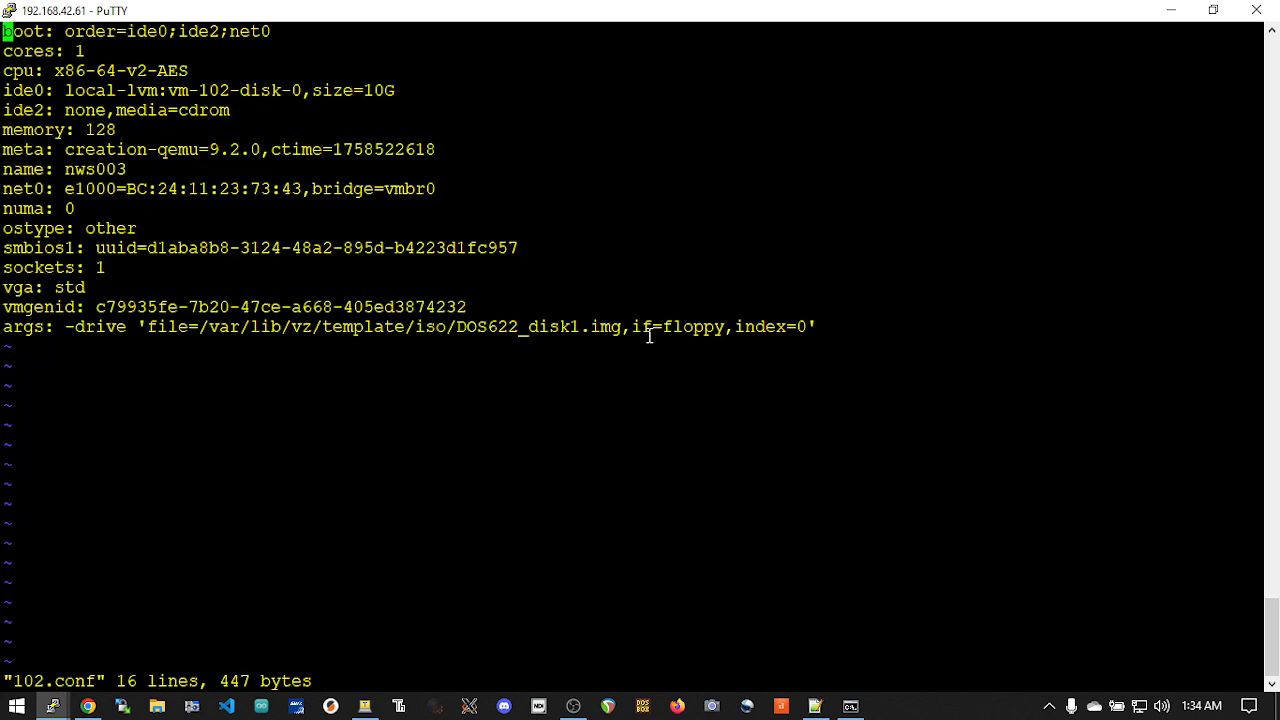
# Replace disk1 with CDROM in the floppy image file name on the args line of 102.conf
pyautogui.press('Down')
pyautogui.press('Down')
pyautogui.press('Down')
pyautogui.press('Down')
pyautogui.press('Down')
pyautogui.press('Down')
pyautogui.press('Down')
pyautogui.press('Down')
pyautogui.press('Down')
pyautogui.press('Down')
pyautogui.press('Down')
pyautogui.press('Down')
pyautogui.press('Down')
pyautogui.press('Down')
pyautogui.press('Down')
pyautogui.press('Right')
pyautogui.press('Right')
pyautogui.press('Right')
pyautogui.press('Right')
pyautogui.press('Right')
pyautogui.press('Right')
pyautogui.press('Right')
pyautogui.press('Right')
pyautogui.press('Right')
pyautogui.press('Right')
pyautogui.press('Right')
pyautogui.press('Right')
pyautogui.press('Right')
pyautogui.press('Right')
pyautogui.press('Right')
pyautogui.press('Right')
pyautogui.press('Right')
pyautogui.press('Right')
pyautogui.press('Right')
pyautogui.press('Right')
pyautogui.press('Right')
pyautogui.press('Right')
pyautogui.press('Right')
pyautogui.press('Right')
pyautogui.press('Right')
pyautogui.press('Right')
pyautogui.press('Right')
pyautogui.press('Right')
pyautogui.press('Right')
pyautogui.press('Right')
pyautogui.press('Right')
pyautogui.press('Right')
pyautogui.press('Right')
pyautogui.press('Right')
pyautogui.press('Right')
pyautogui.press('Right')
pyautogui.press('Right')
pyautogui.press('Right')
pyautogui.press('Right')
pyautogui.press('Right')
pyautogui.press('Left')
pyautogui.press('Left')
pyautogui.press('x')
pyautogui.press('x')
pyautogui.press('x')
pyautogui.press('x')
pyautogui.press('x')
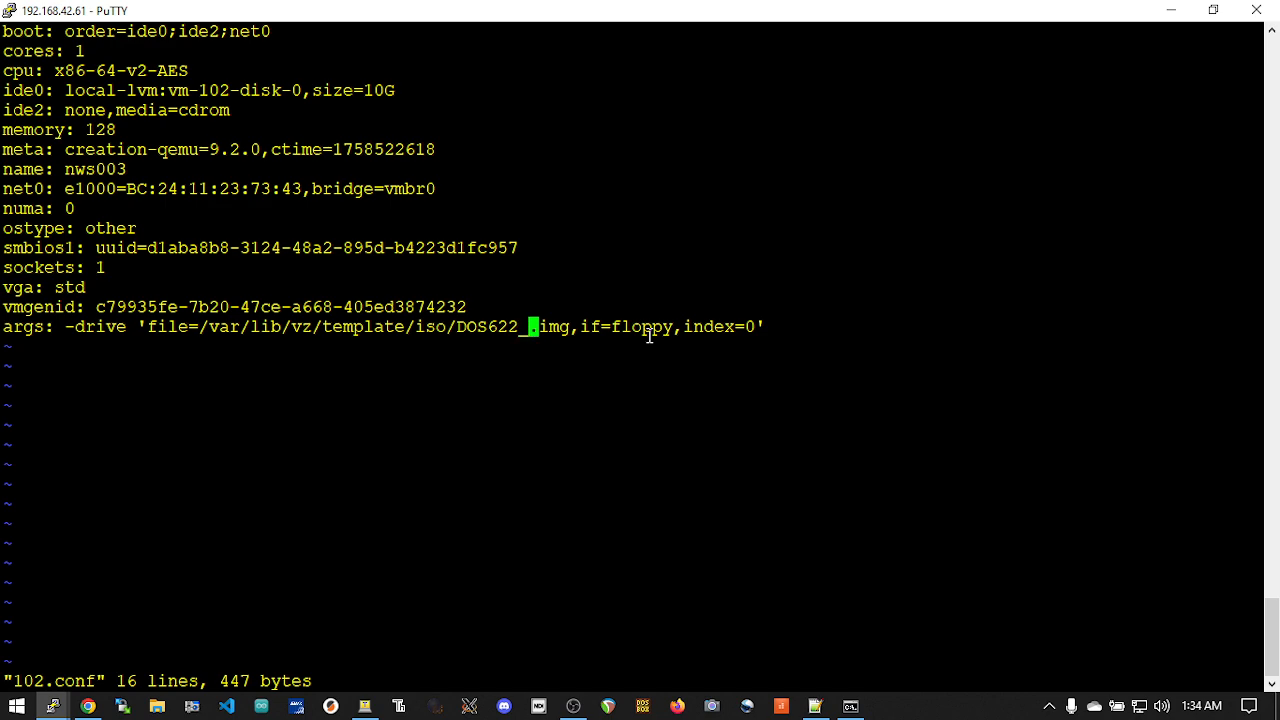
pyautogui.write('iCDROM')
pyautogui.press('Escape')
# Delete 622 from the image file name on the args line so it reads DOS_CDROM.img
pyautogui.press('Left')
pyautogui.press('Left')
pyautogui.press('Left')
pyautogui.press('Left')
pyautogui.press('Left')
pyautogui.press('Left')
pyautogui.press('Left')
pyautogui.press('Left')
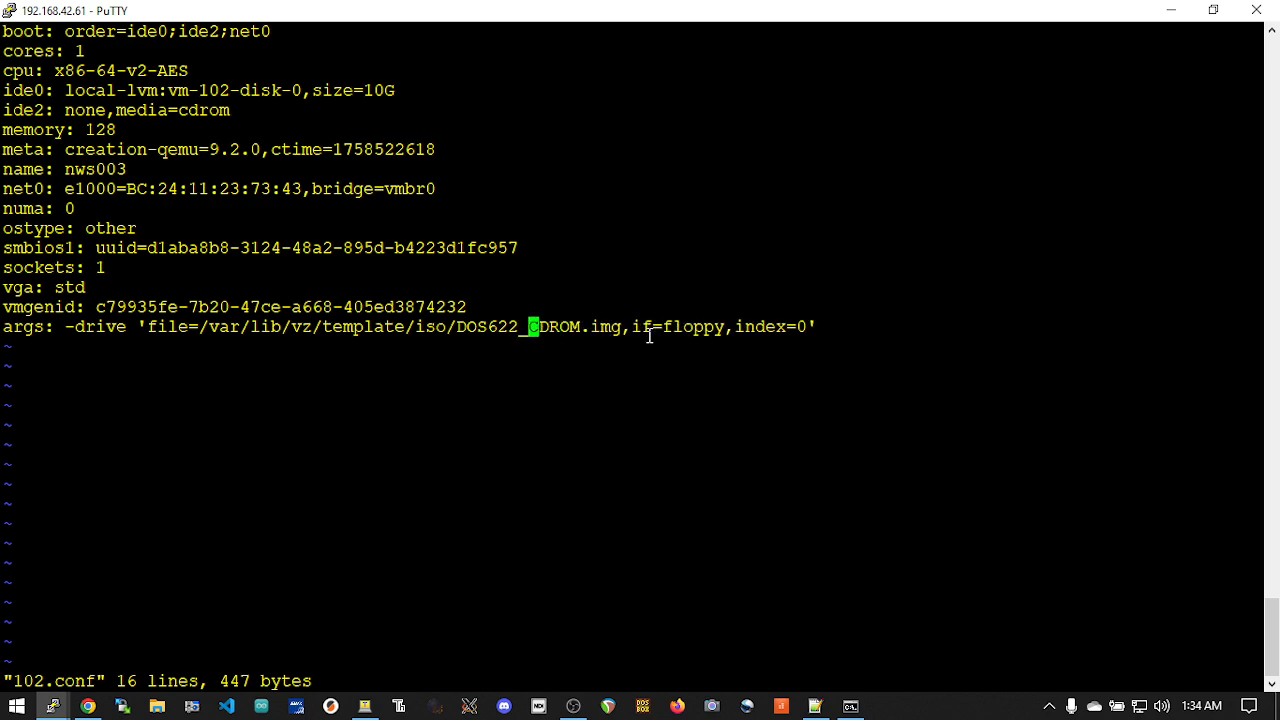
pyautogui.press('x')
pyautogui.press('x')
pyautogui.press('x')
pyautogui.press('Right')
pyautogui.press('Right')
pyautogui.press('Right')
pyautogui.press('Right')
pyautogui.press('Right')
pyautogui.press('Right')
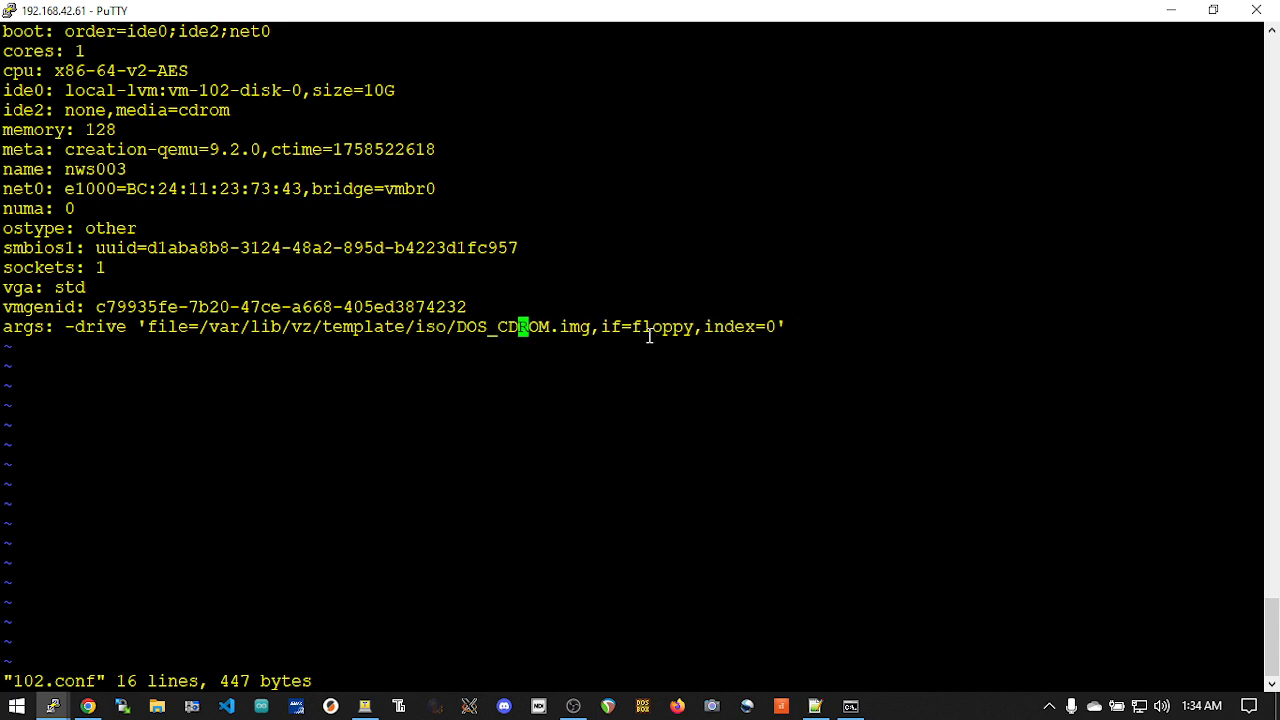
pyautogui.press('Right')
# Save 102.conf and quit vi
pyautogui.press('q')
pyautogui.press(':')
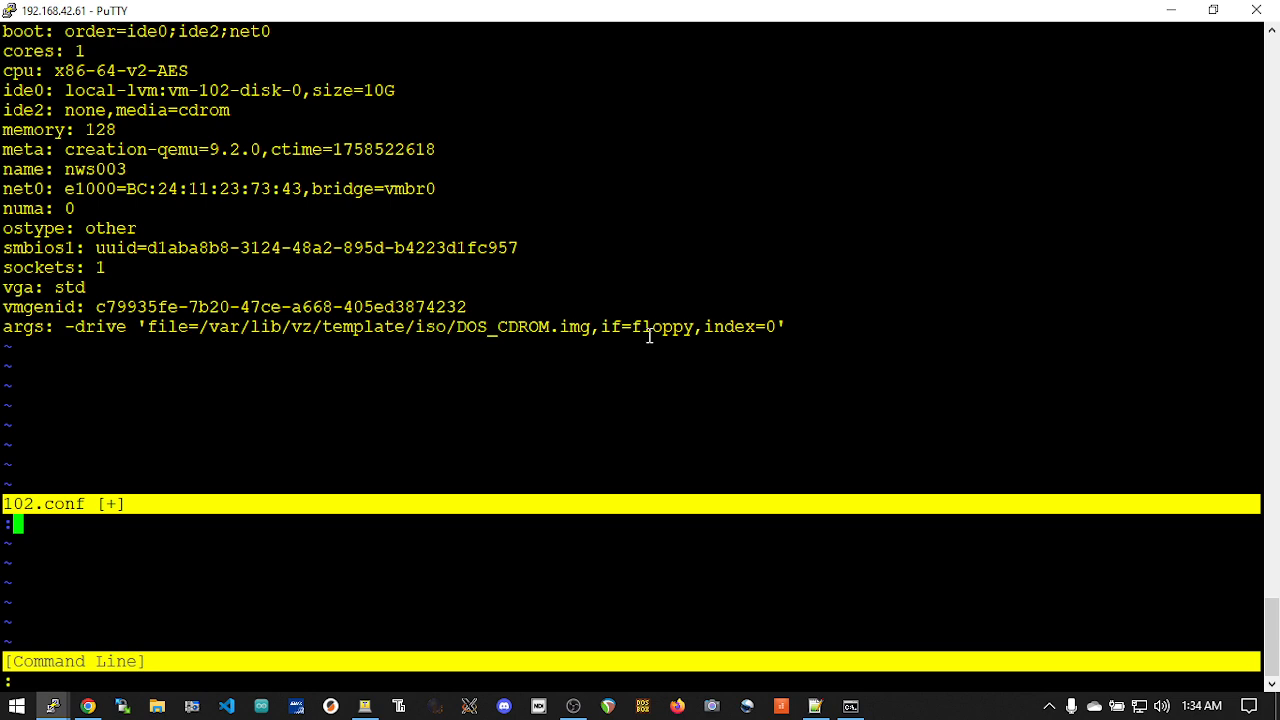
pyautogui.press(':')
pyautogui.write('q')
pyautogui.press('Return')
pyautogui.press(':')
pyautogui.write('wq')
pyautogui.press('Return')
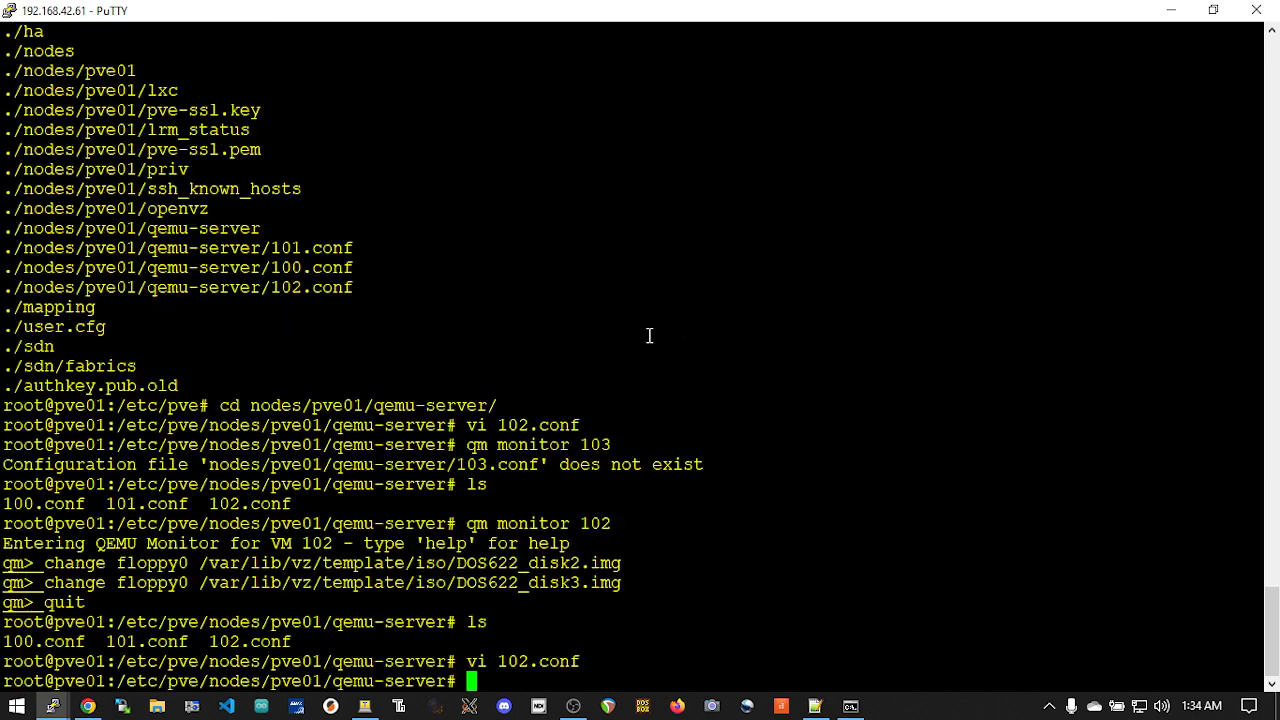
# Switch to Proxmox and reset virtual machine 102 (nws003)
pyautogui.hotkey('alt', 'Tab')
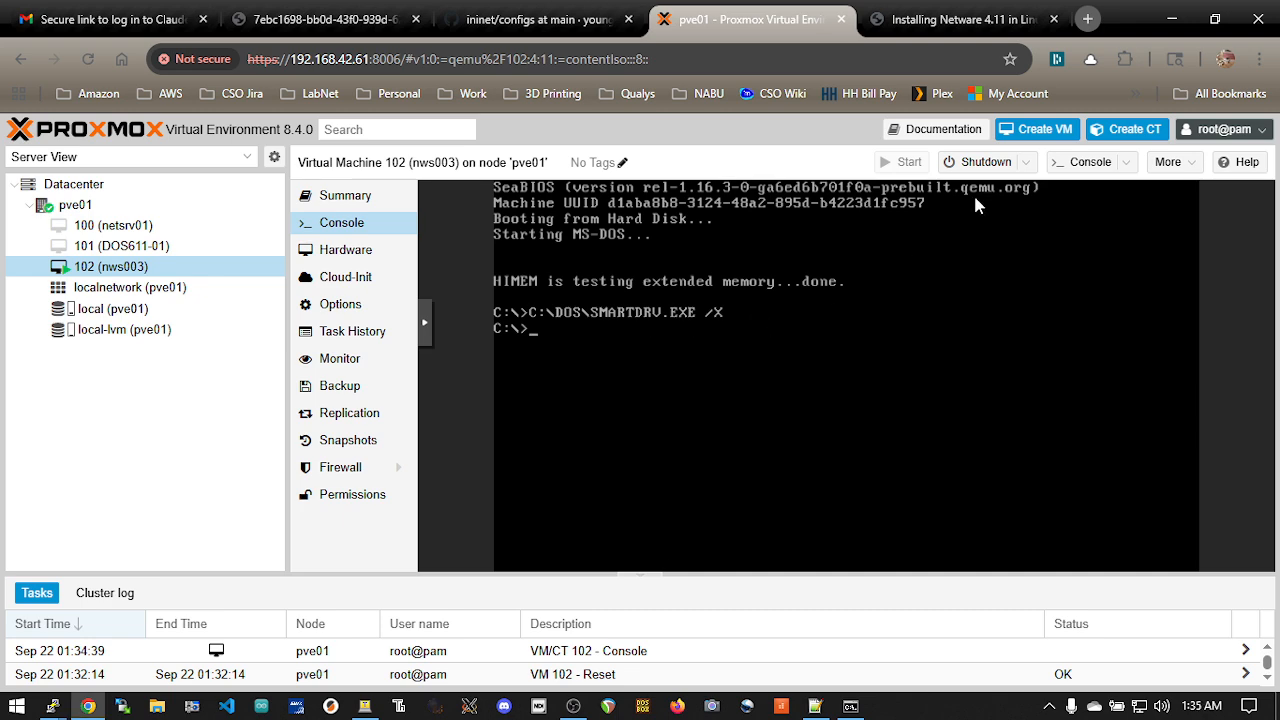
pyautogui.click(1024, 162)
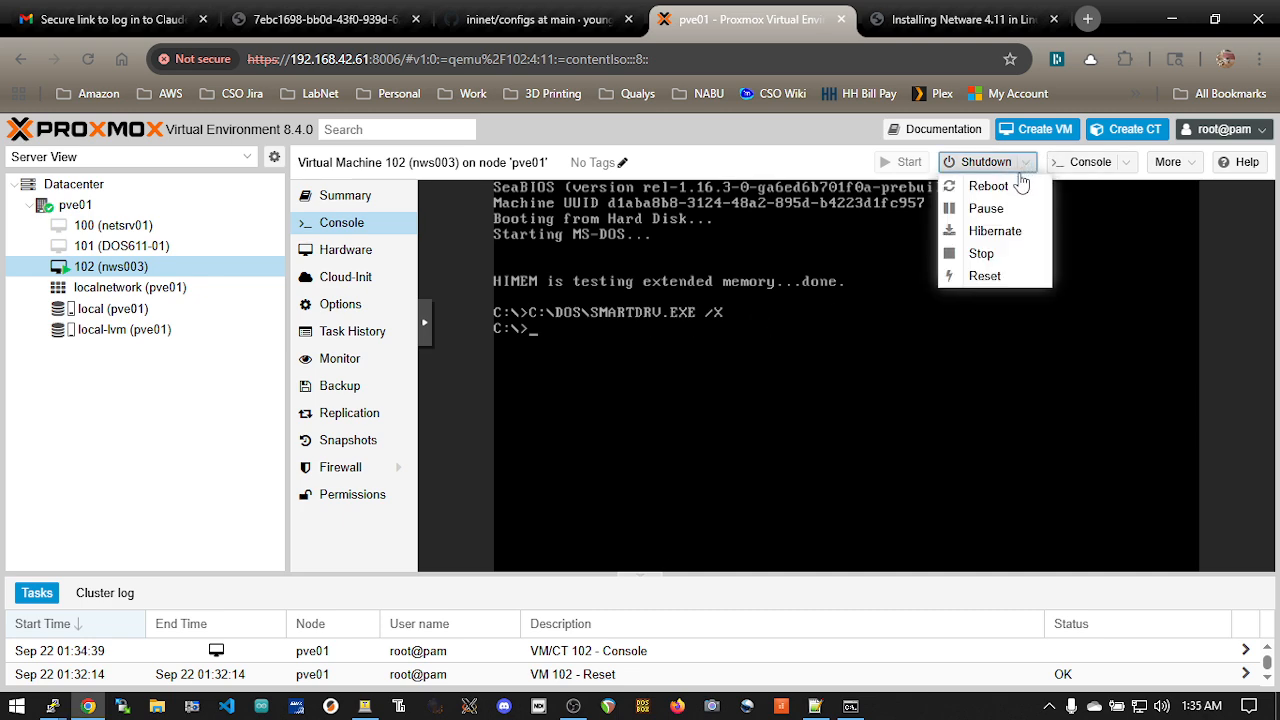
pyautogui.click(984, 275)
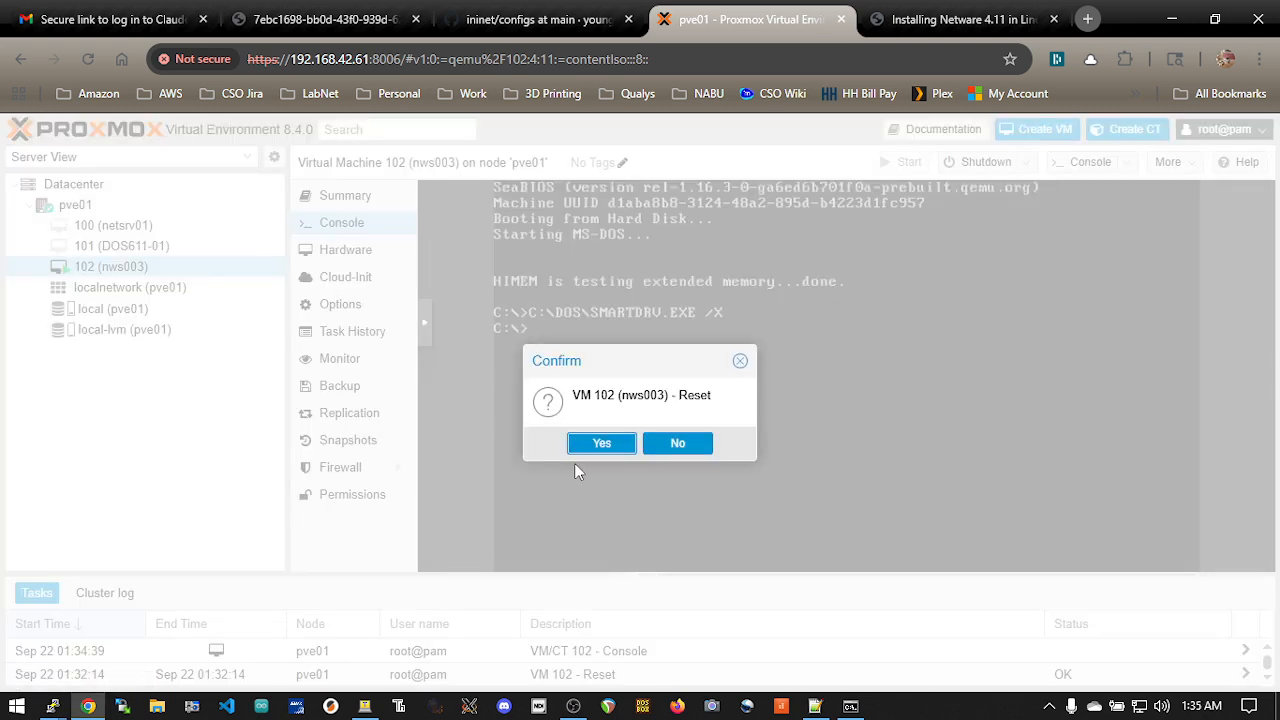
pyautogui.click(603, 443)
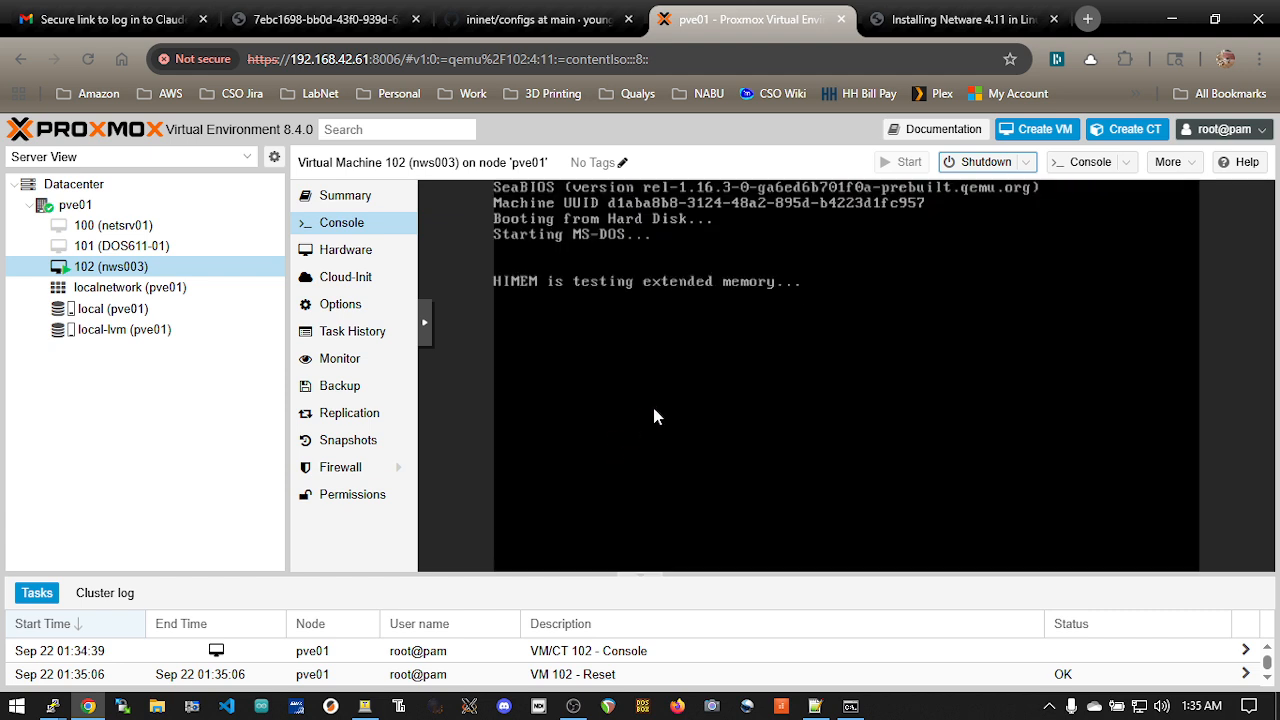
# Change to drive A: at the DOS prompt and list its files with dir
pyautogui.write('a:')
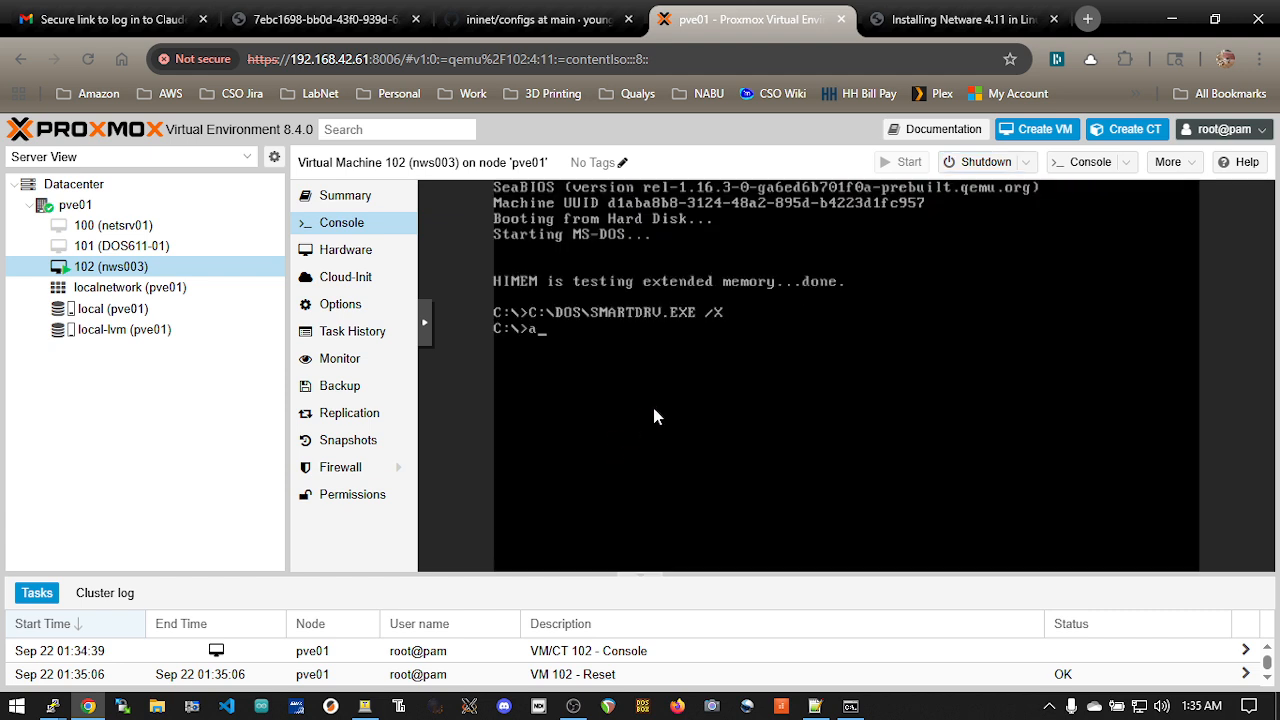
pyautogui.press('Return')
pyautogui.write('dir')
pyautogui.press('Return')
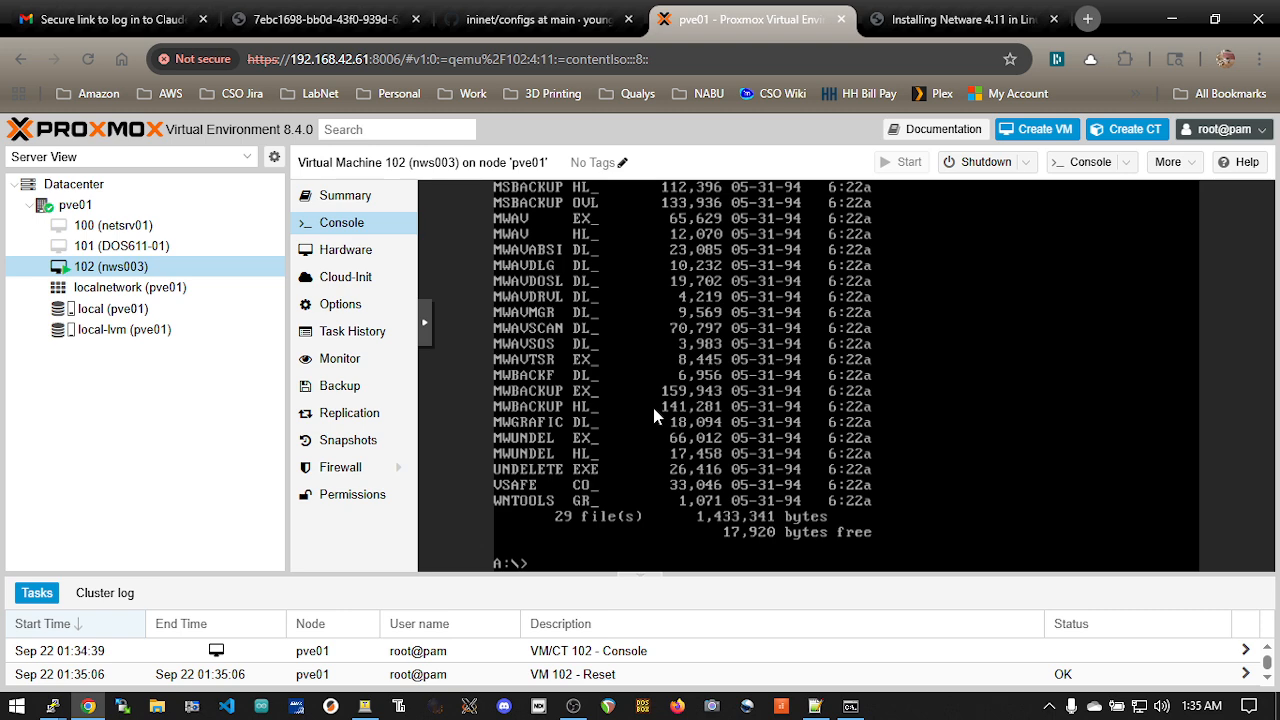
# Switch to PuTTY
pyautogui.hotkey('alt', 'Tab')
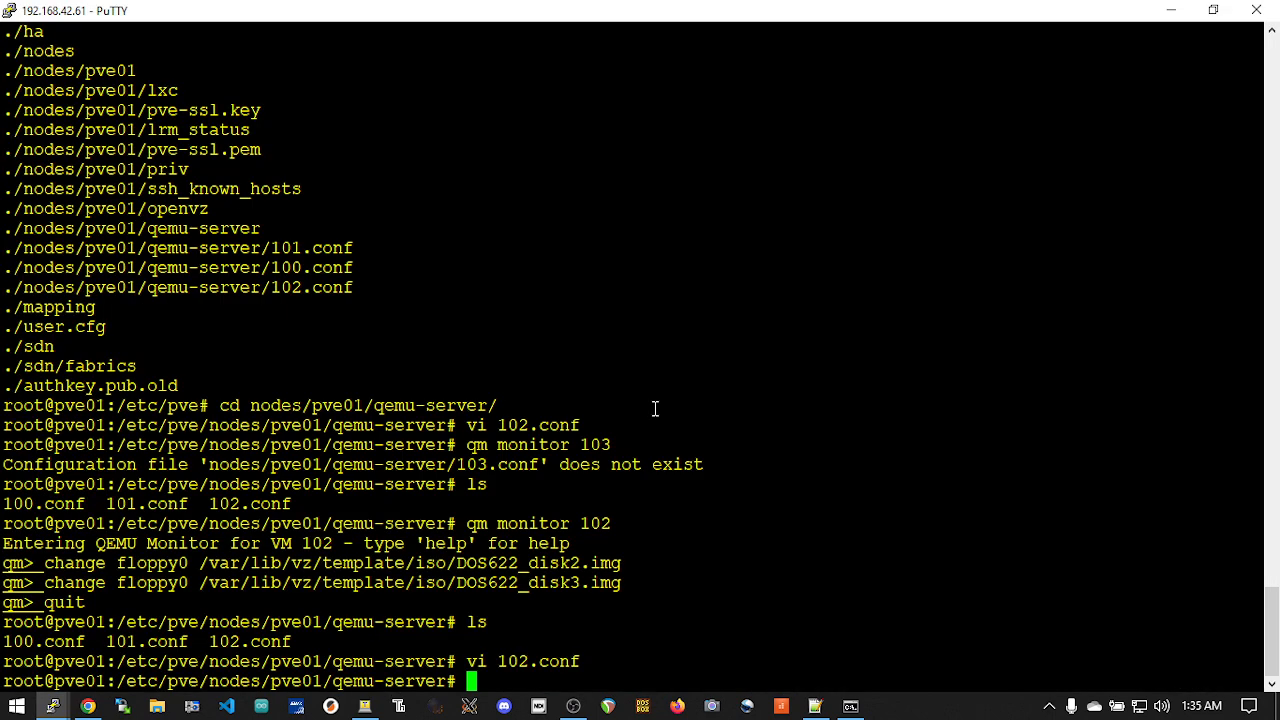
pyautogui.write('vi 10')
pyautogui.press('Return')
pyautogui.write(':q')
pyautogui.press('Return')
# Open 102.conf in vi, check the floppy image on the args line, and quit without editing
pyautogui.write('vi 102')
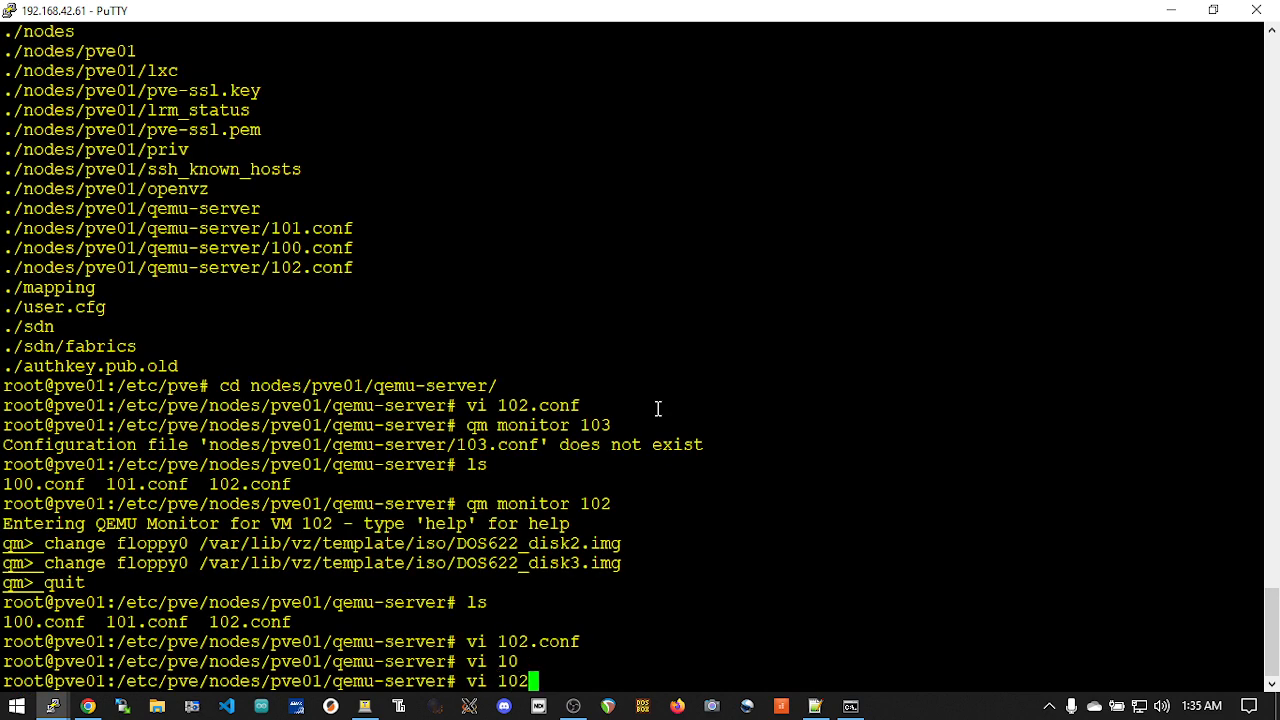
pyautogui.press('Tab')
pyautogui.press('Return')
pyautogui.press('Down')
pyautogui.press('Down')
pyautogui.press('Down')
pyautogui.press('Down')
pyautogui.press('Down')
pyautogui.press('Down')
pyautogui.press('Down')
pyautogui.press('Down')
pyautogui.press('Down')
pyautogui.press('Down')
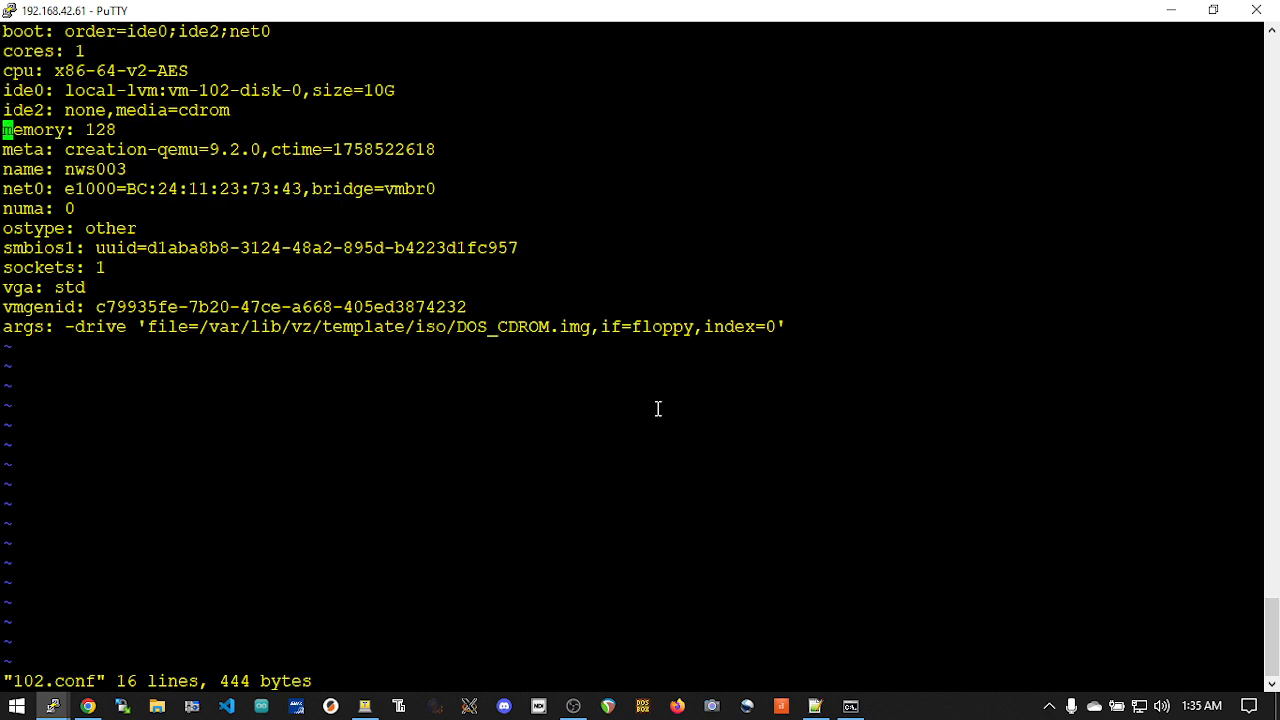
pyautogui.press('Down')
pyautogui.press('Down')
pyautogui.press('Down')
pyautogui.press('Down')
pyautogui.press('Down')
pyautogui.press('Right')
pyautogui.press('Right')
pyautogui.press('Right')
pyautogui.press('Right')
pyautogui.press('Right')
pyautogui.press('Right')
pyautogui.press('Right')
pyautogui.press('Right')
pyautogui.press('Right')
pyautogui.press('Right')
pyautogui.press('Right')
pyautogui.press('Right')
pyautogui.press('Right')
pyautogui.press('Right')
pyautogui.press('Right')
pyautogui.press('Right')
pyautogui.press('Right')
pyautogui.press('Right')
pyautogui.press('Right')
pyautogui.press('Right')
pyautogui.press('Right')
pyautogui.press('Right')
pyautogui.press('Right')
pyautogui.press('Right')
pyautogui.press('Right')
pyautogui.press('Right')
pyautogui.press('Right')
pyautogui.press('Right')
pyautogui.press('Right')
pyautogui.press('Right')
pyautogui.press('Right')
pyautogui.press('Right')
pyautogui.press('Right')
pyautogui.press('Right')
pyautogui.press('Right')
pyautogui.press('Right')
pyautogui.press('Up')
pyautogui.press('Up')
pyautogui.press('Up')
pyautogui.press('Up')
pyautogui.press('Up')
pyautogui.press('Up')
pyautogui.press('Down')
pyautogui.press('Down')
pyautogui.press('Down')
pyautogui.press('Down')
pyautogui.press('Down')
pyautogui.press('Down')
pyautogui.write(':q')
pyautogui.press('Return')
# Switch to Notepad++ and add the line "change floppy0 /var/lib/vz/template/iso/DOS_CDROM.img" below the existing disk change commands
pyautogui.hotkey('alt', 'Tab')
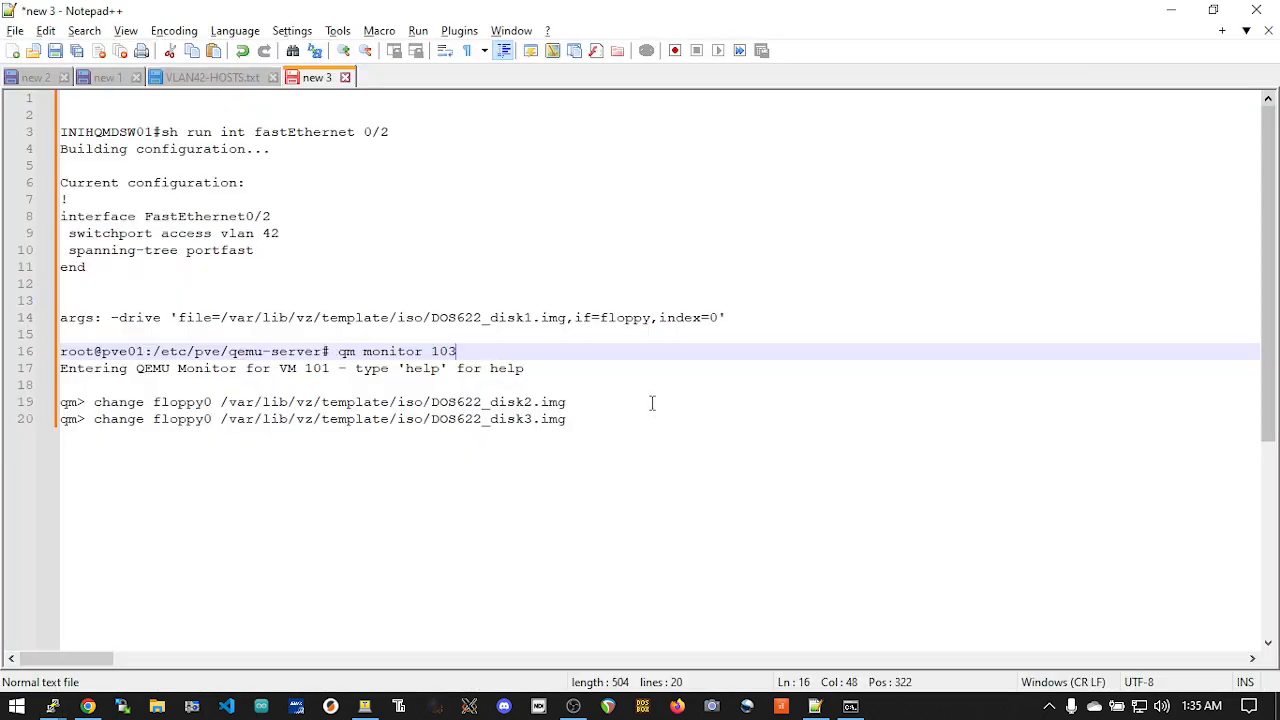
pyautogui.moveTo(572, 419); pyautogui.dragTo(96, 420)
pyautogui.hotkey('ctrl', 'c')
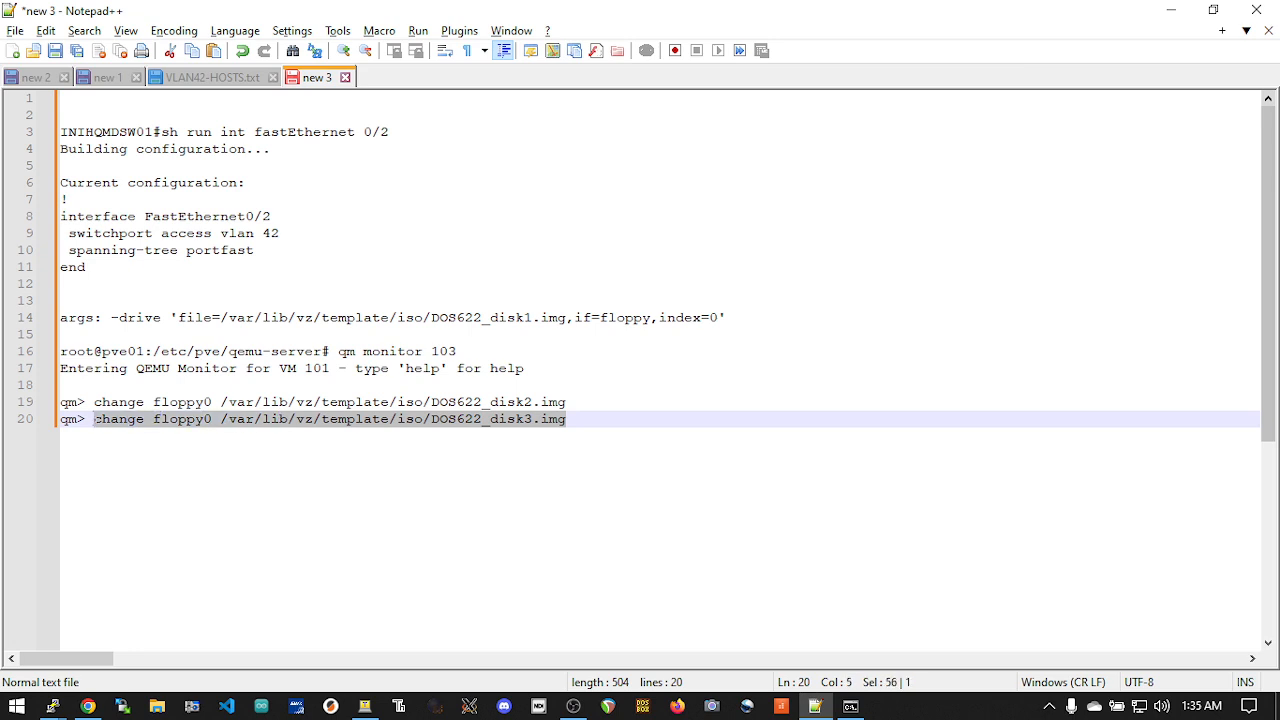
pyautogui.click(606, 419)
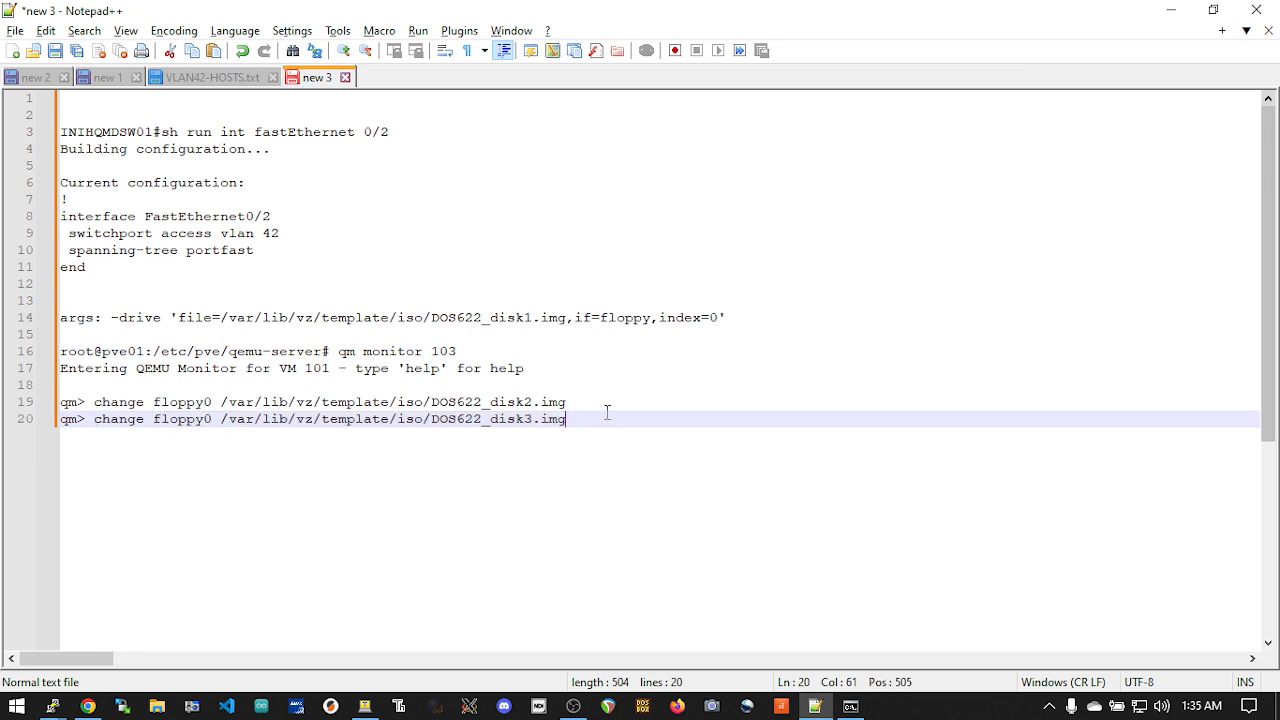
pyautogui.press('Return')
pyautogui.press('Return')
pyautogui.hotkey('ctrl', 'v')
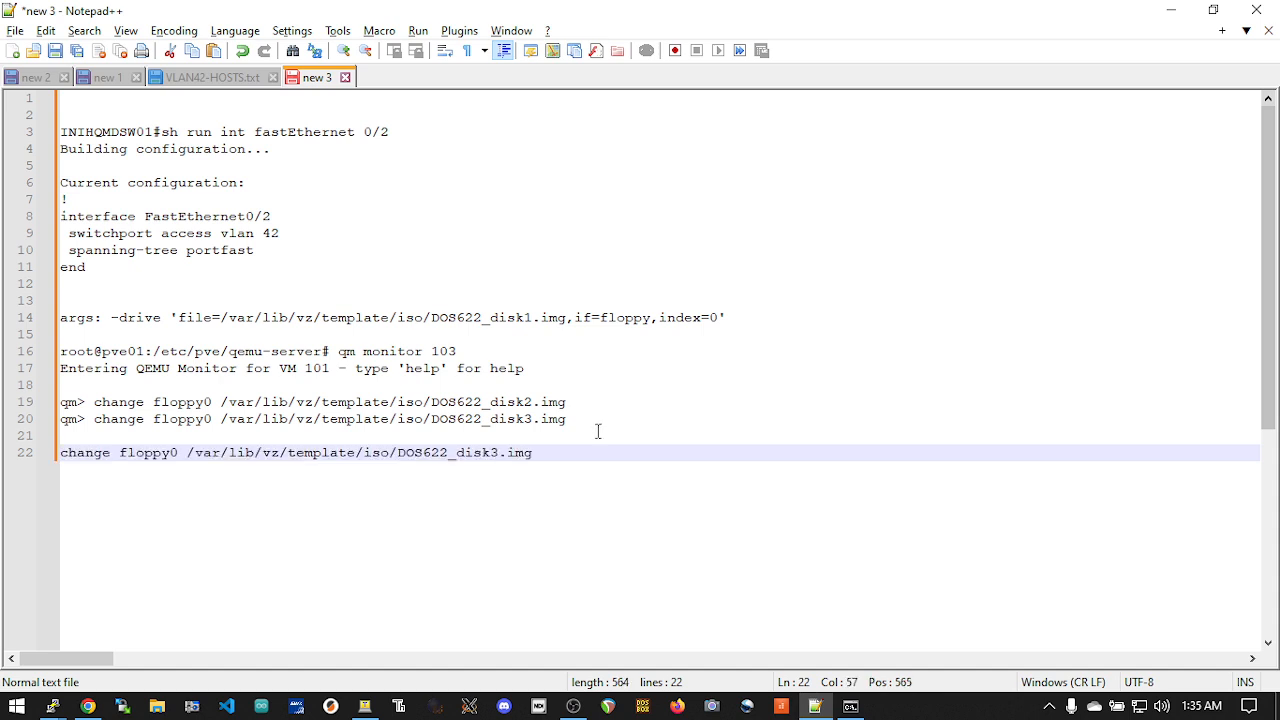
pyautogui.click(488, 452)
pyautogui.press('BackSpace')
pyautogui.press('BackSpace')
pyautogui.press('BackSpace')
pyautogui.press('BackSpace')
pyautogui.press('BackSpace')
pyautogui.press('BackSpace')
pyautogui.press('BackSpace')
pyautogui.press('BackSpace')
pyautogui.press('BackSpace')
pyautogui.write('_CDROM')
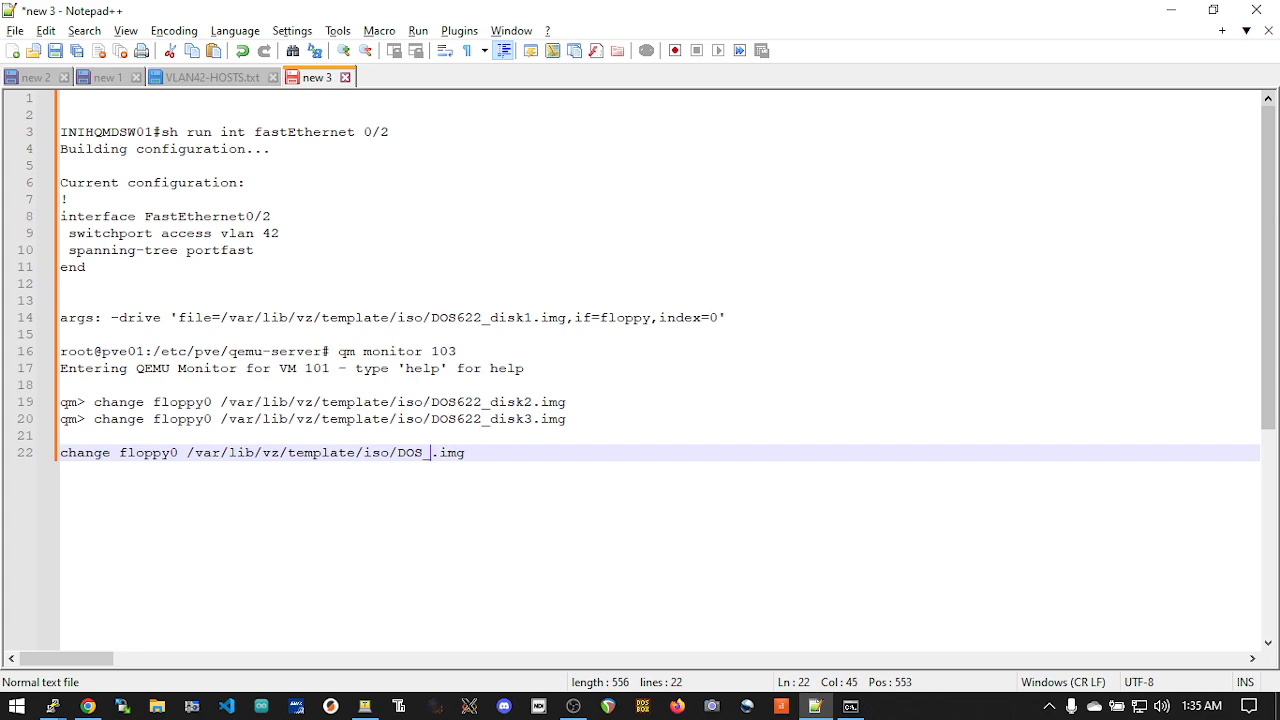
# Switch to Proxmox, check the DOS CD-ROM image's file name in the local storage, and return to the nws003 console
pyautogui.hotkey('alt', 'Tab')
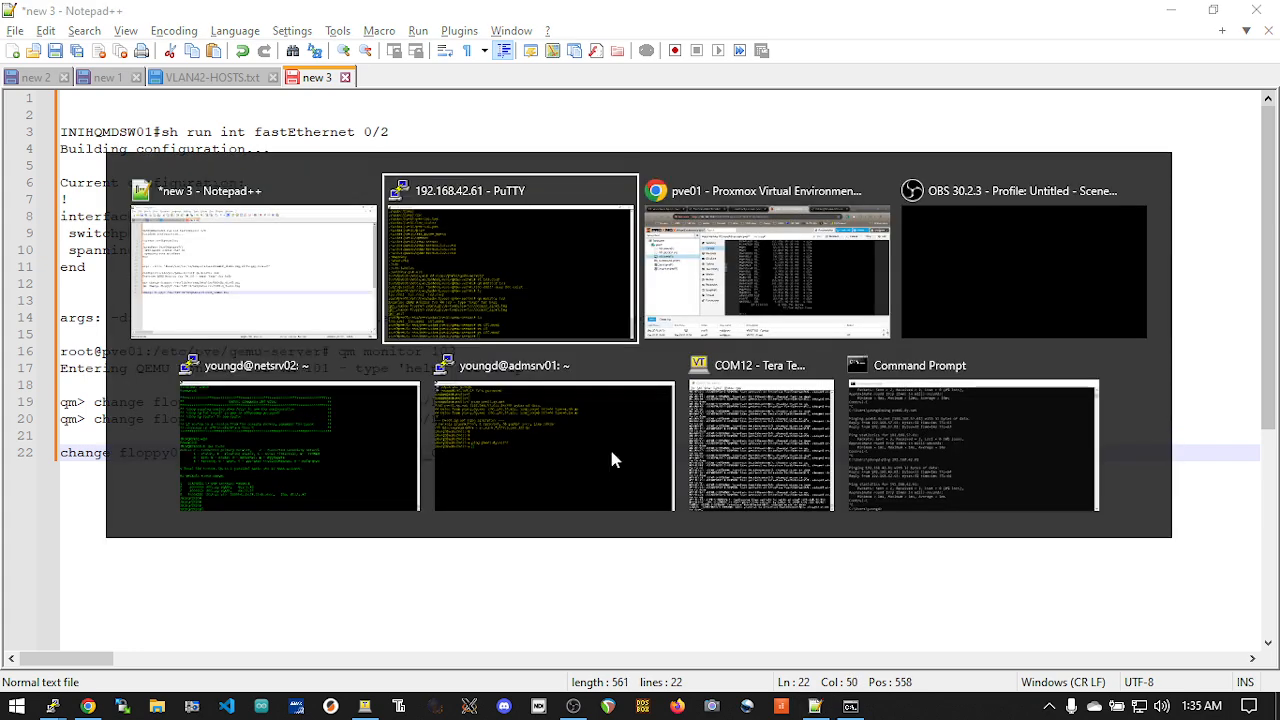
pyautogui.click(718, 280)
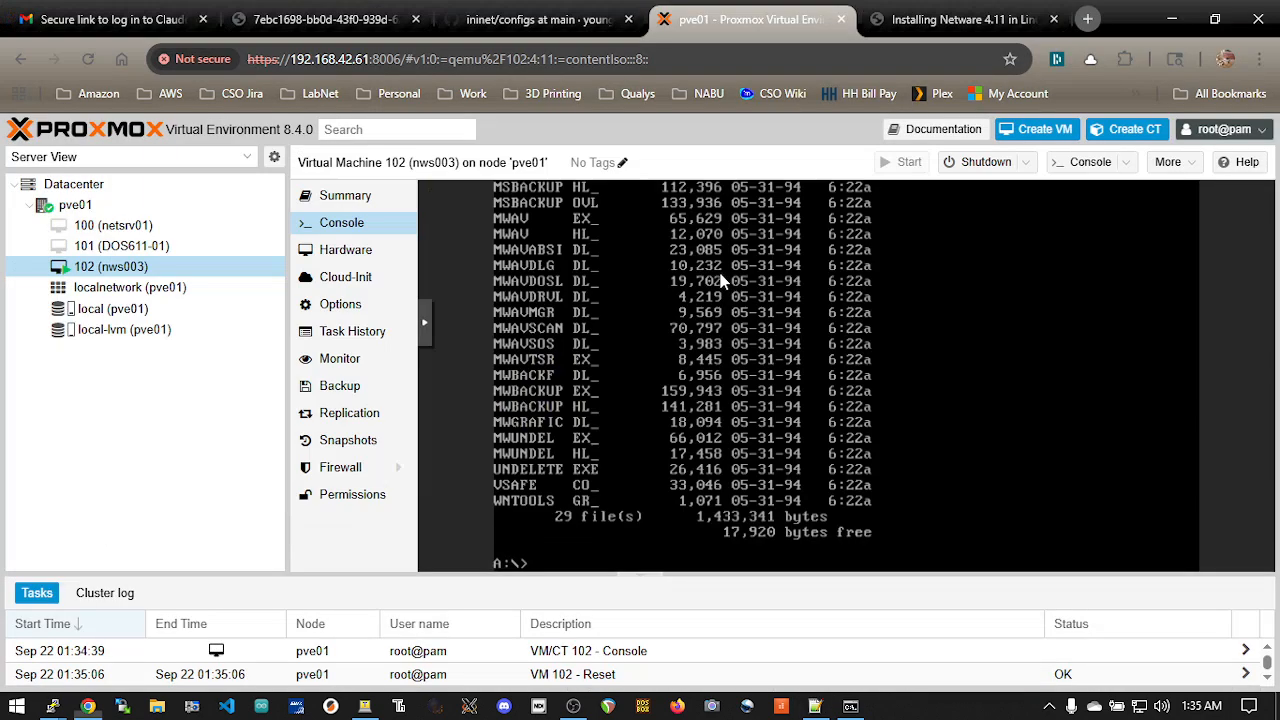
pyautogui.click(188, 309)
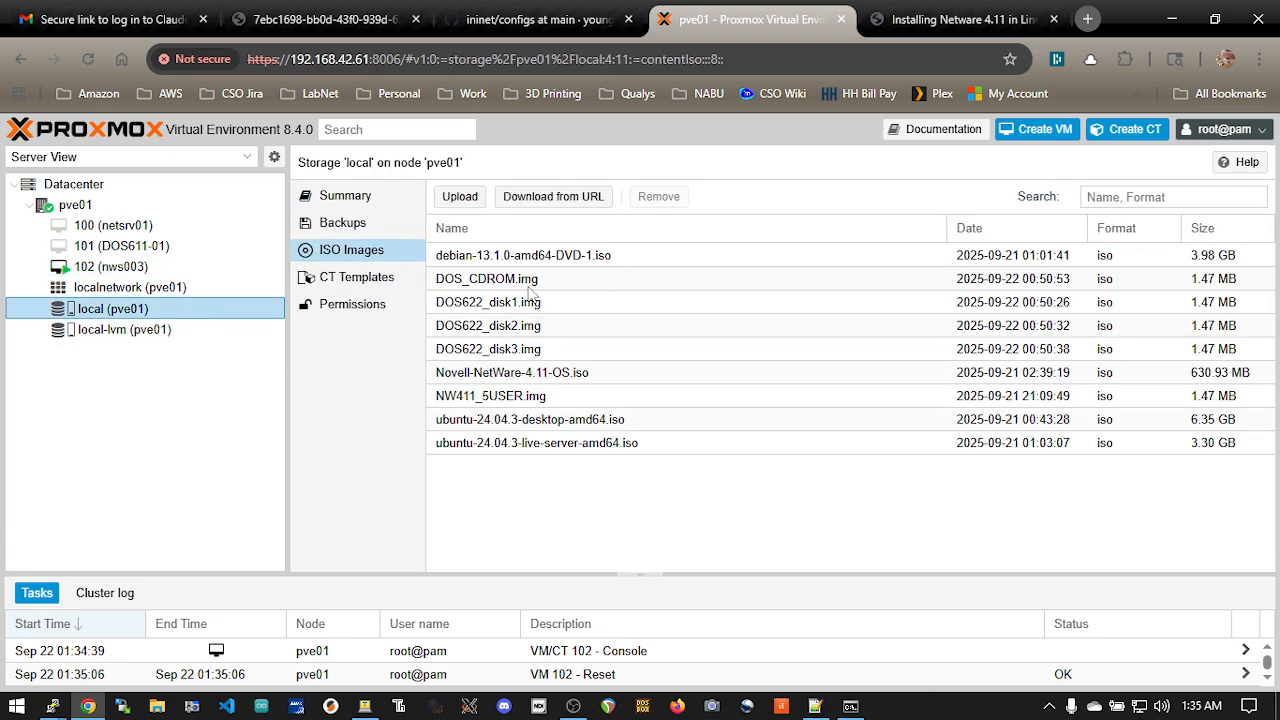
pyautogui.click(140, 246)
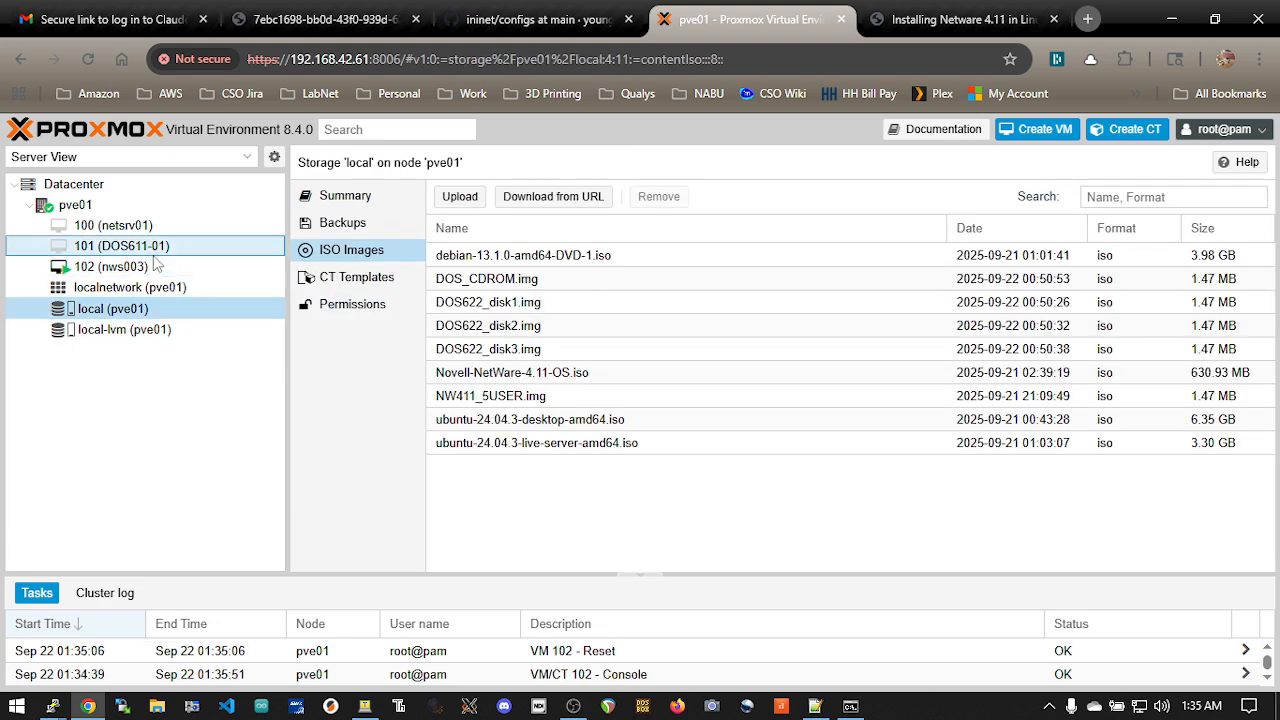
pyautogui.click(155, 270)
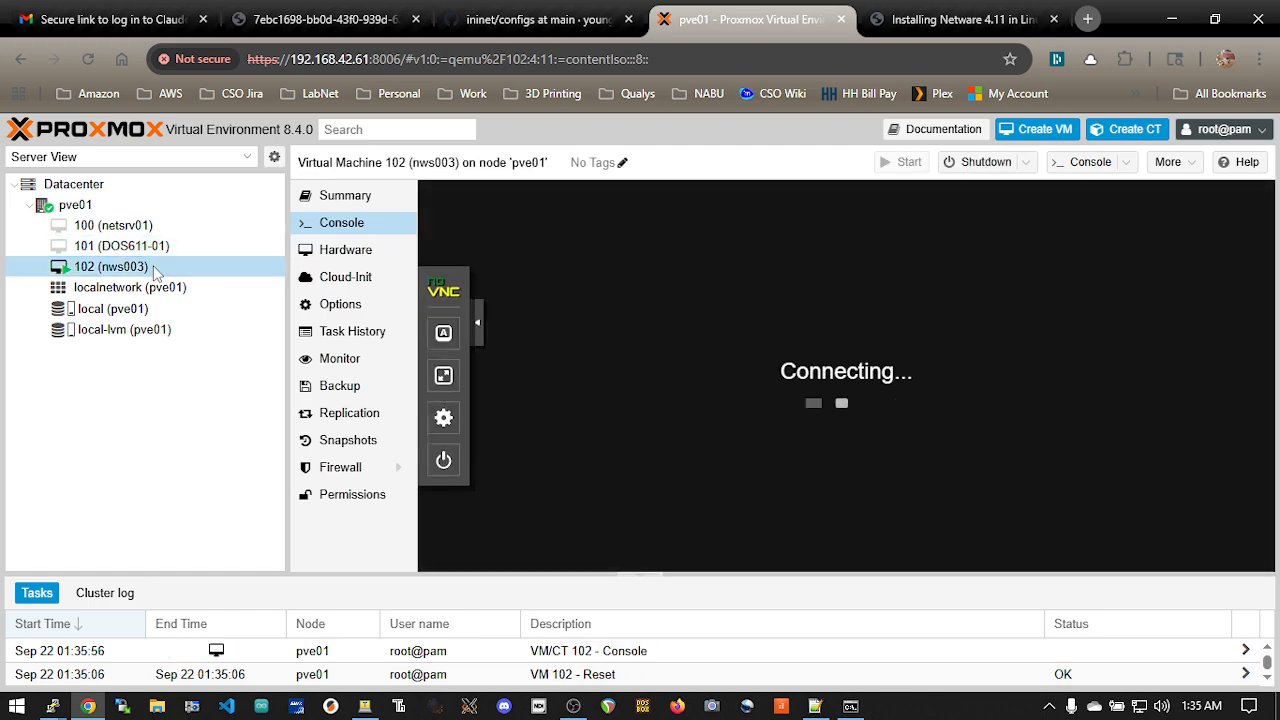
# Switch to PuTTY, review 102.conf in vi once more, and quit the editor without changes
pyautogui.hotkey('alt', 'Tab')
pyautogui.hotkey('alt', 'Tab')
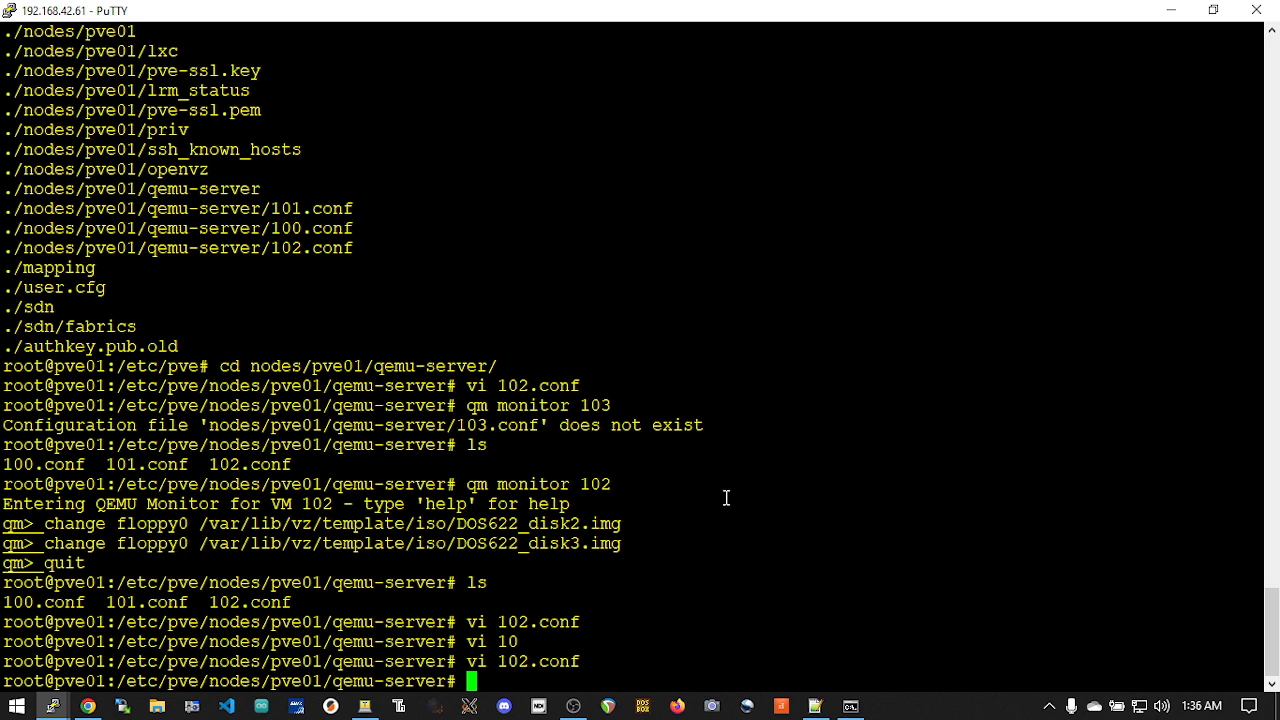
pyautogui.press('Up')
pyautogui.press('Return')
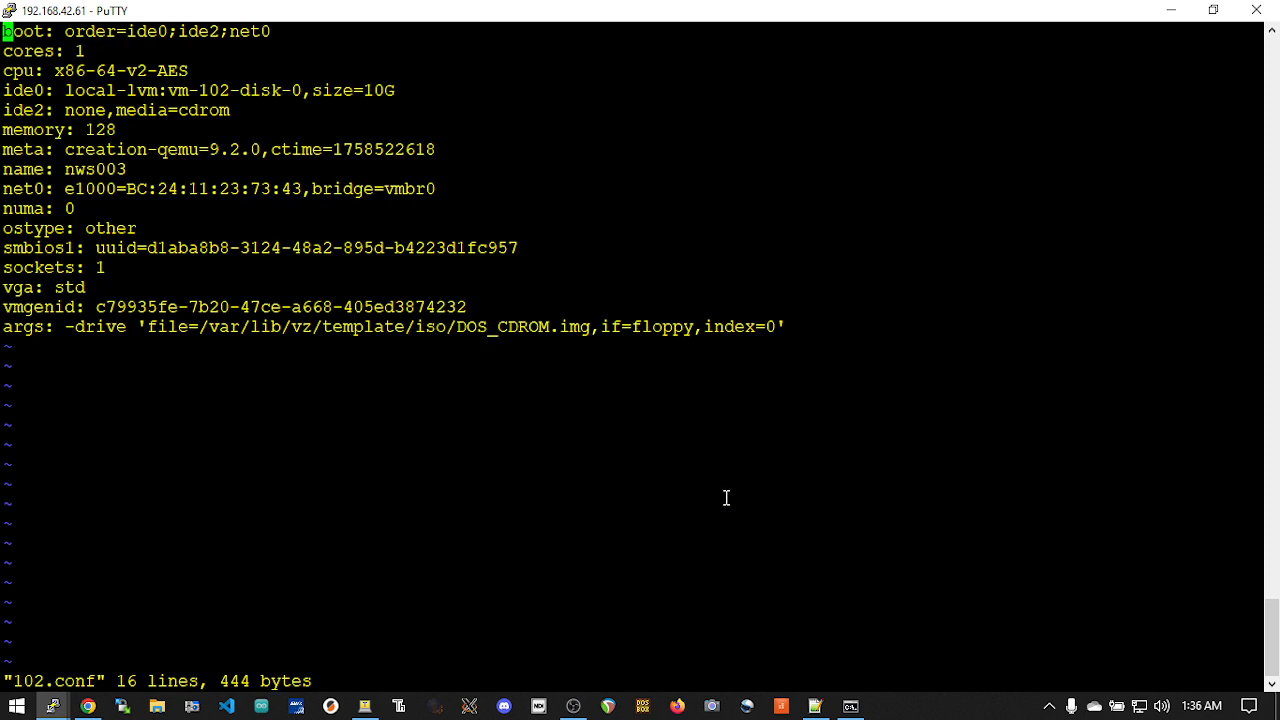
pyautogui.write(':q')
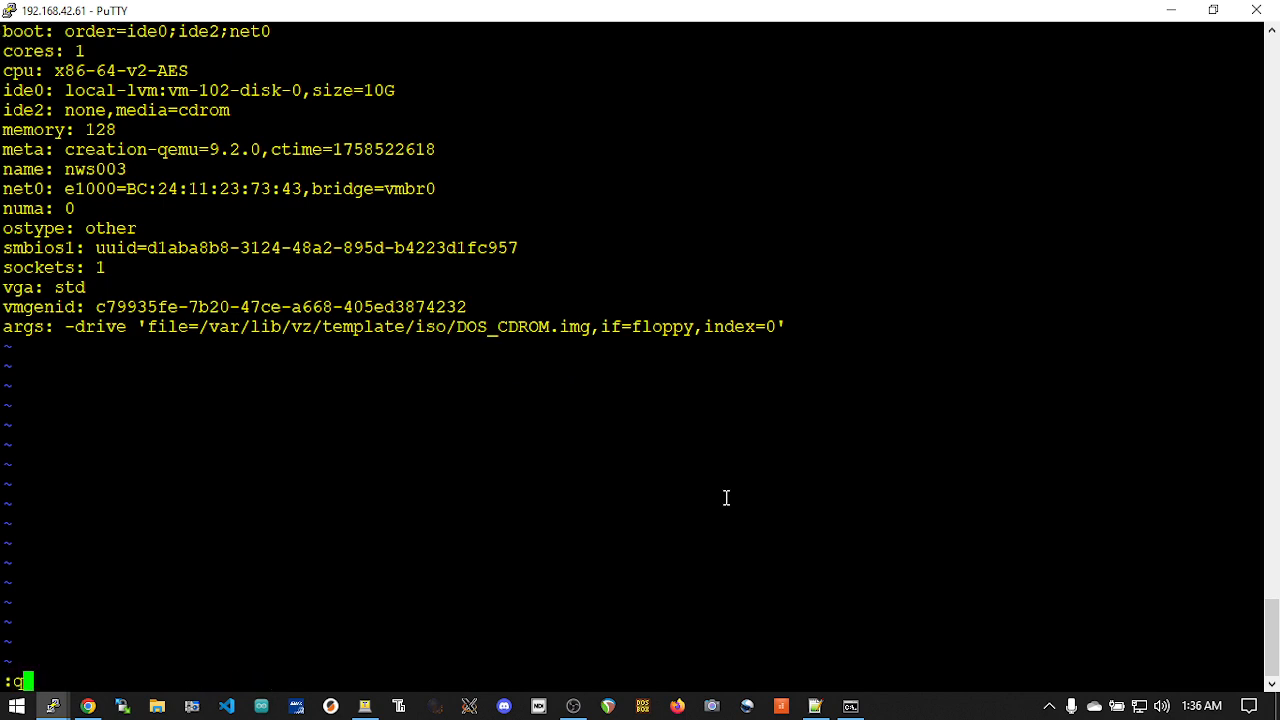
pyautogui.press('Return')
# Recall and run qm monitor 102 to enter the QEMU monitor
pyautogui.press('Up')
pyautogui.press('Up')
pyautogui.press('Up')
pyautogui.press('Up')
pyautogui.press('Up')
pyautogui.press('Up')
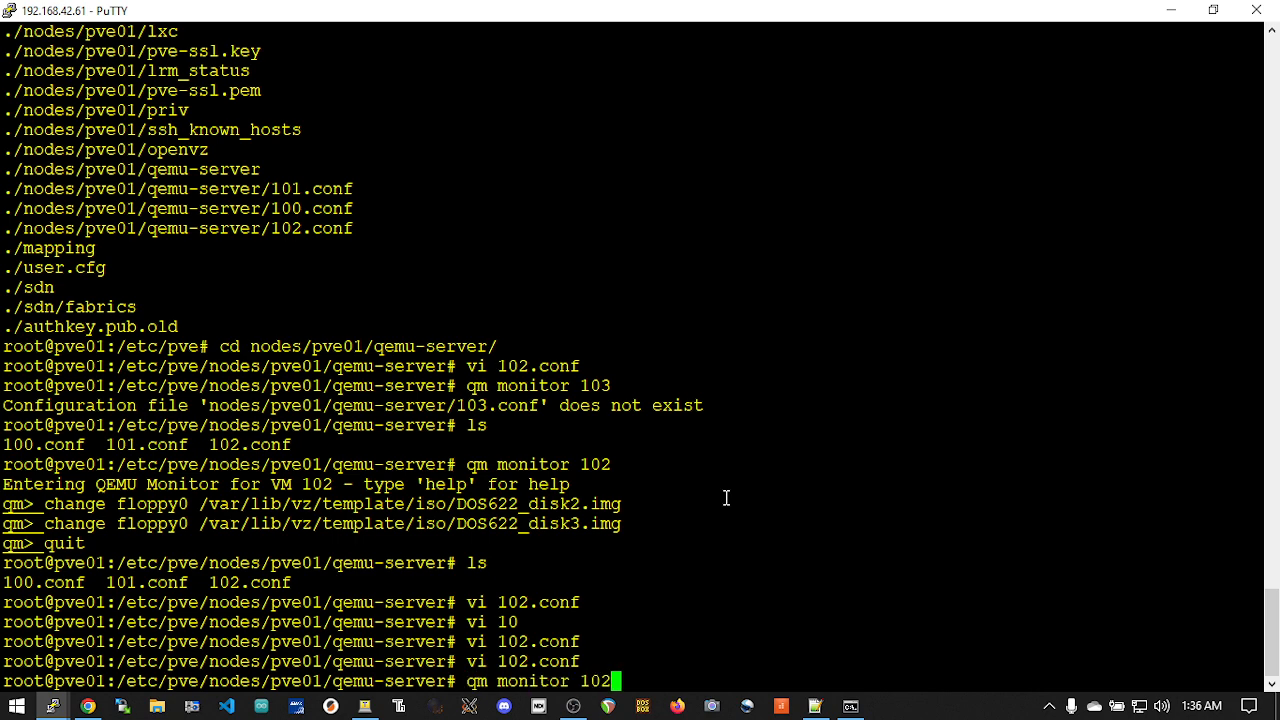
pyautogui.press('Return')
# Switch to Notepad++ and copy the change floppy0 command line for DOS_CDROM.img
pyautogui.hotkey('alt', 'Tab')
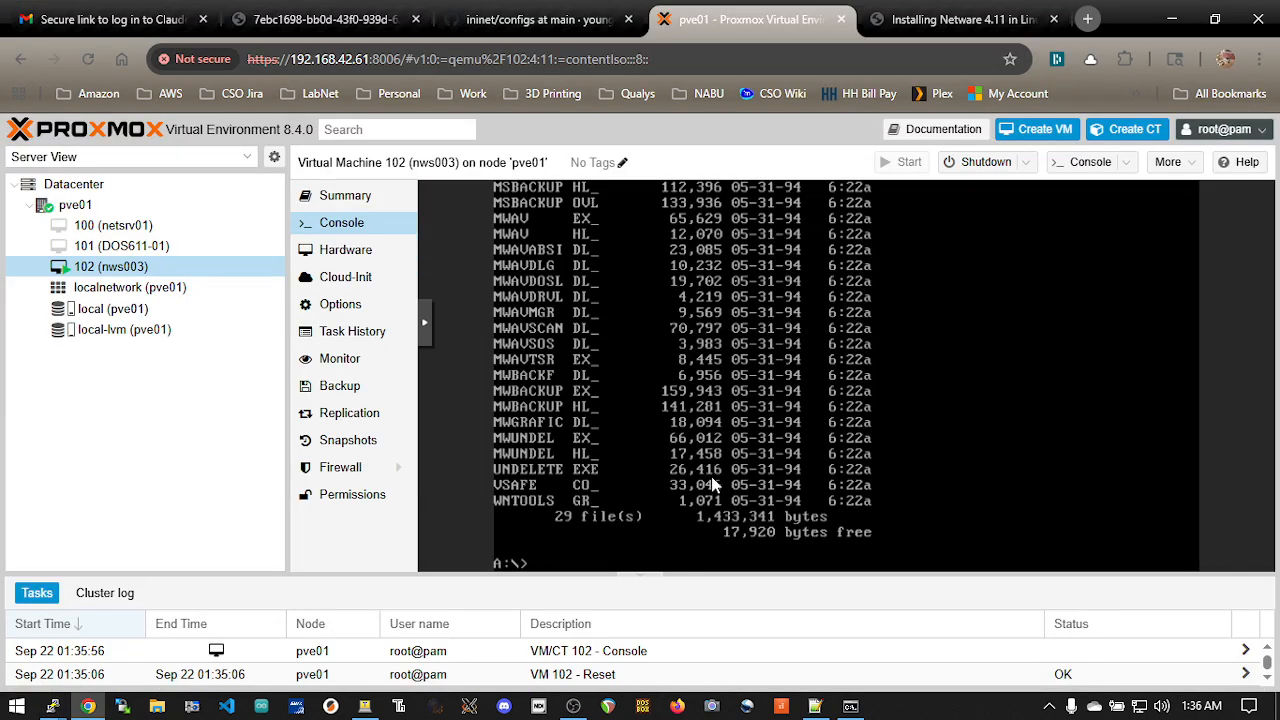
pyautogui.hotkey('alt', 'Tab')
pyautogui.hotkey('alt', 'Tab')
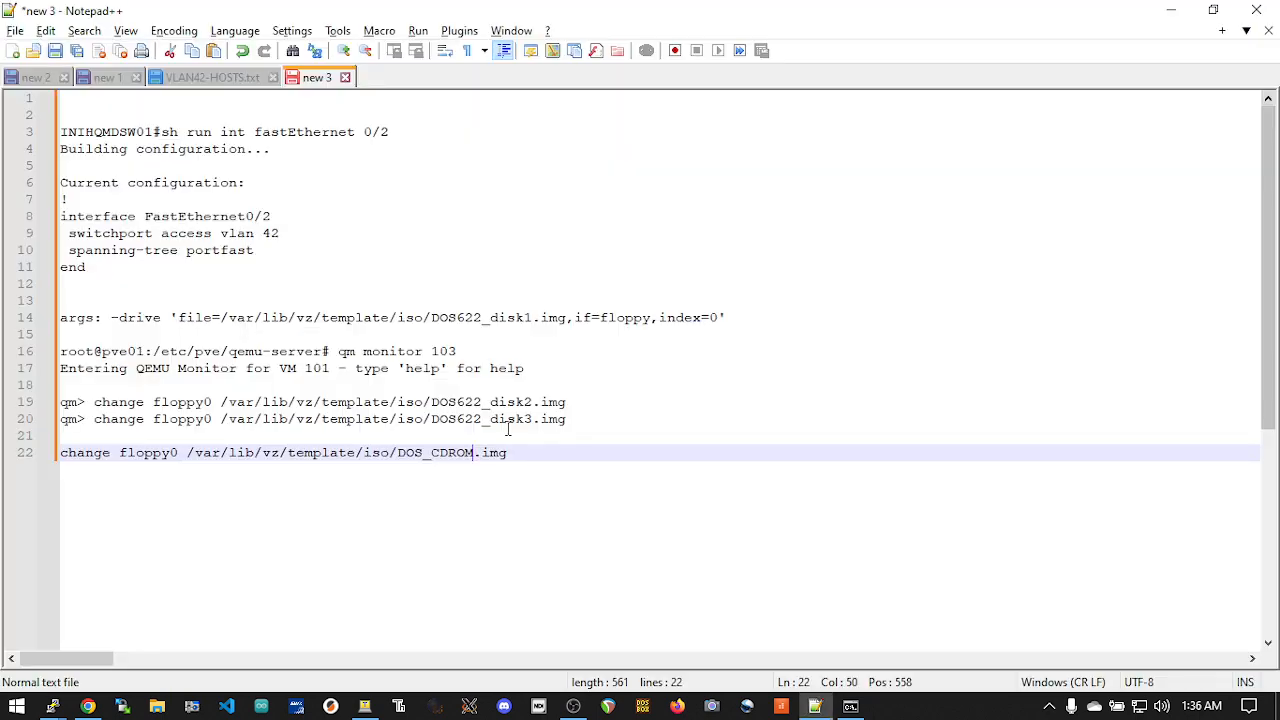
pyautogui.click(510, 432)
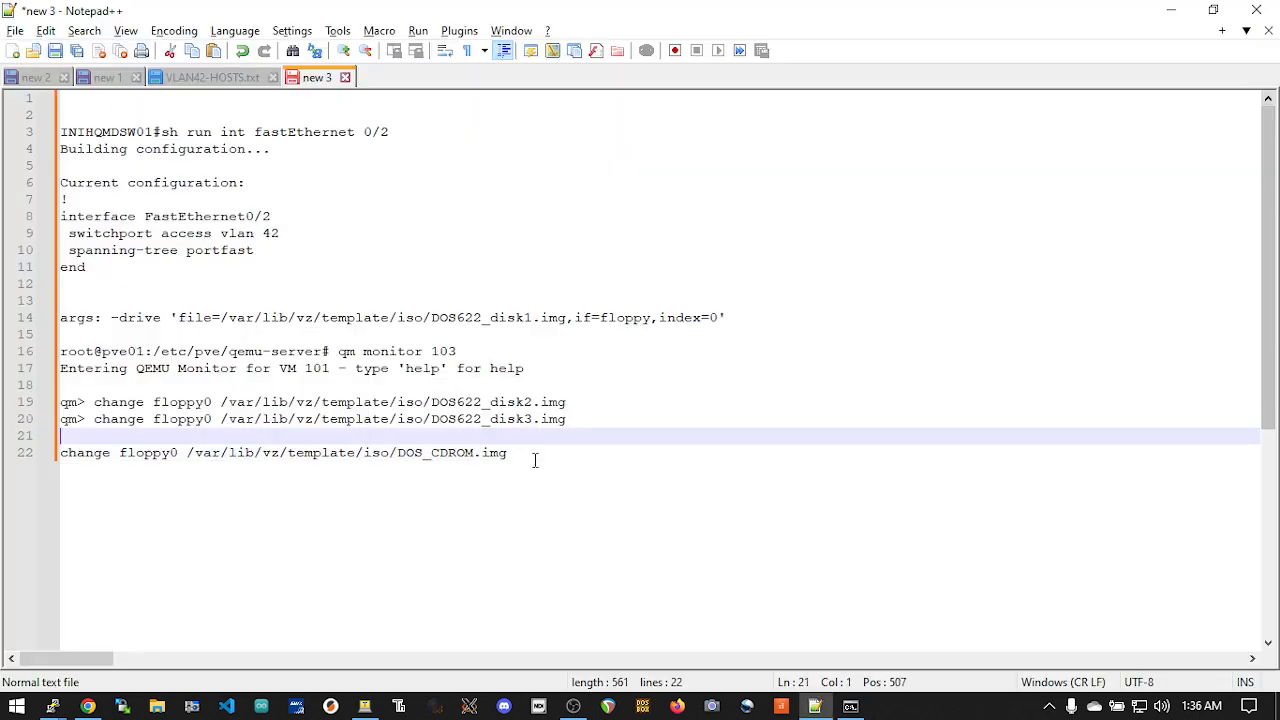
pyautogui.moveTo(534, 460); pyautogui.dragTo(46, 458)
pyautogui.rightClick(124, 460)
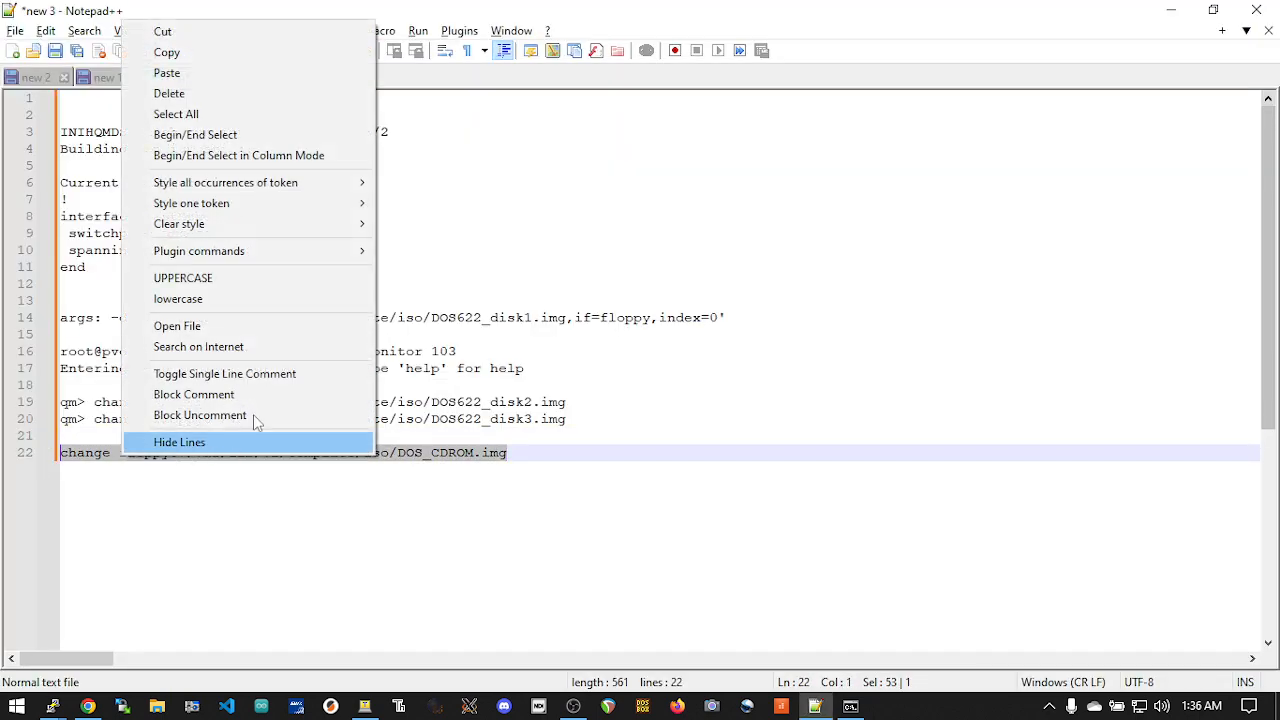
pyautogui.click(280, 53)
# Switch to PuTTY and run the copied command in the QEMU monitor to load DOS_CDROM.img into floppy0
pyautogui.hotkey('alt', 'Tab')
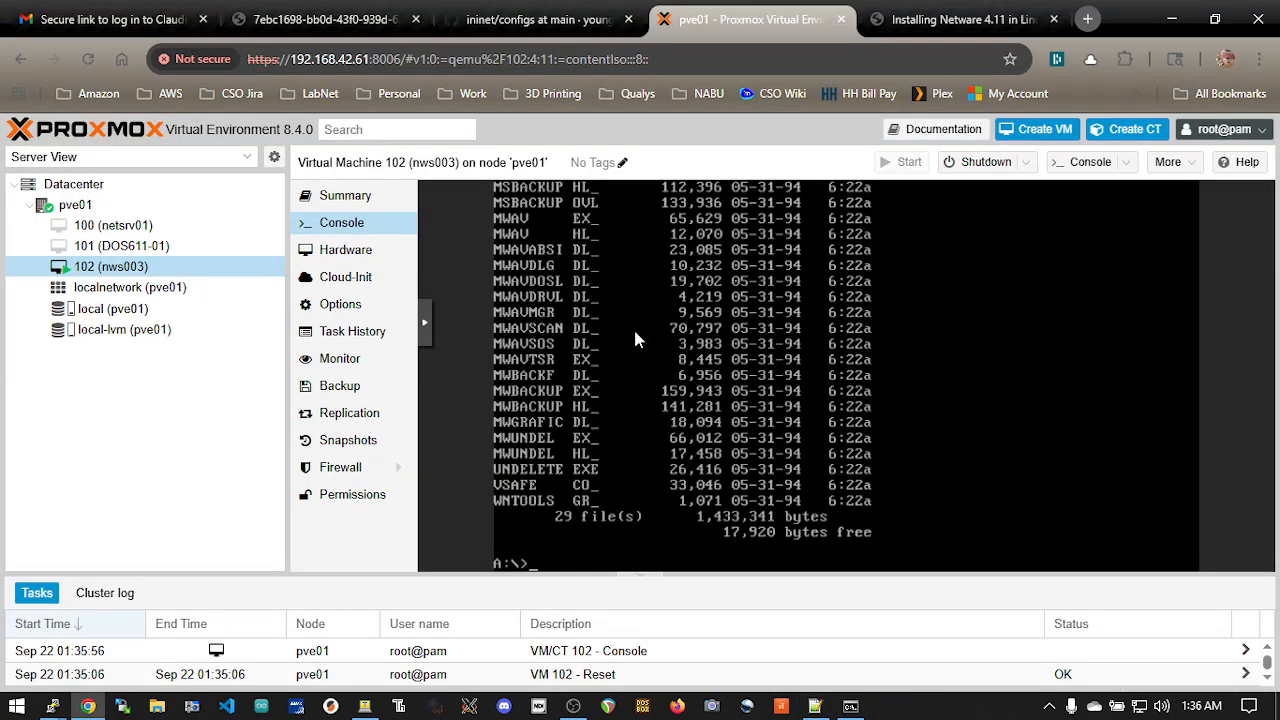
pyautogui.hotkey('alt', 'Tab')
pyautogui.rightClick(669, 306)
pyautogui.press('Return')
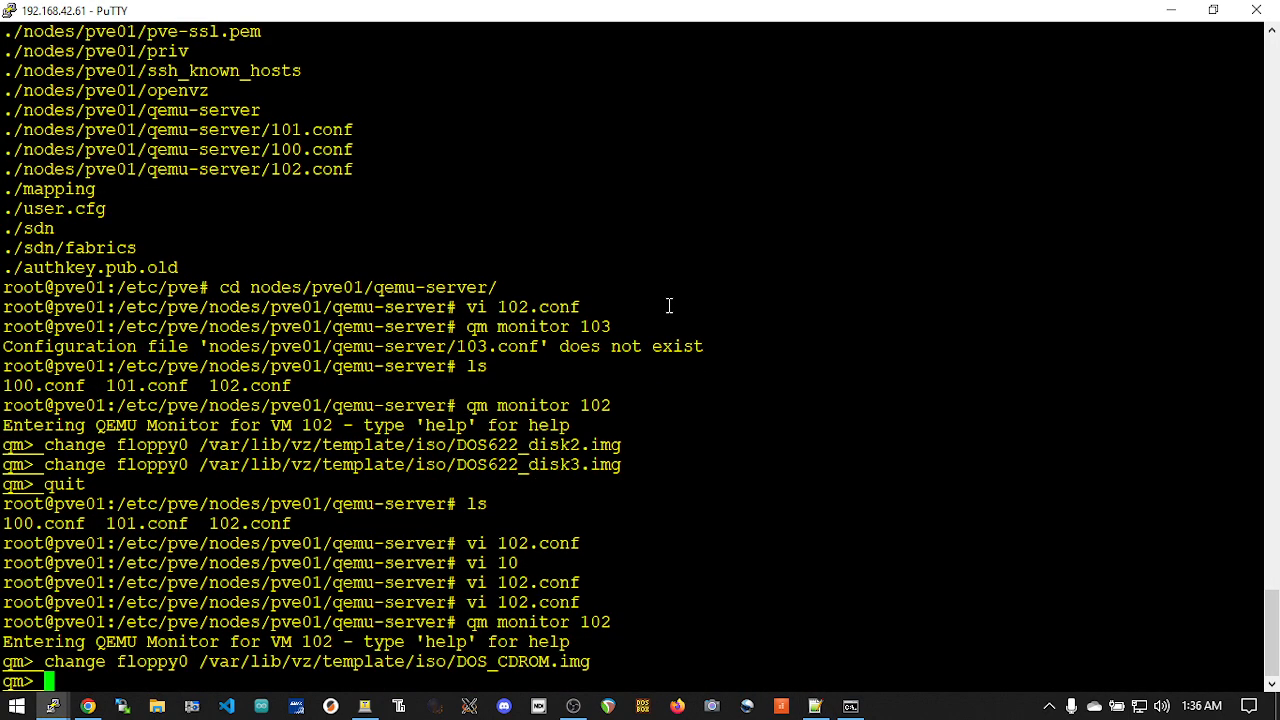
# Switch to the Proxmox console, change to C: and back to A:, and list the floppy's files with dir
pyautogui.hotkey('alt', 'Tab')
pyautogui.write('c:')
pyautogui.press('Return')
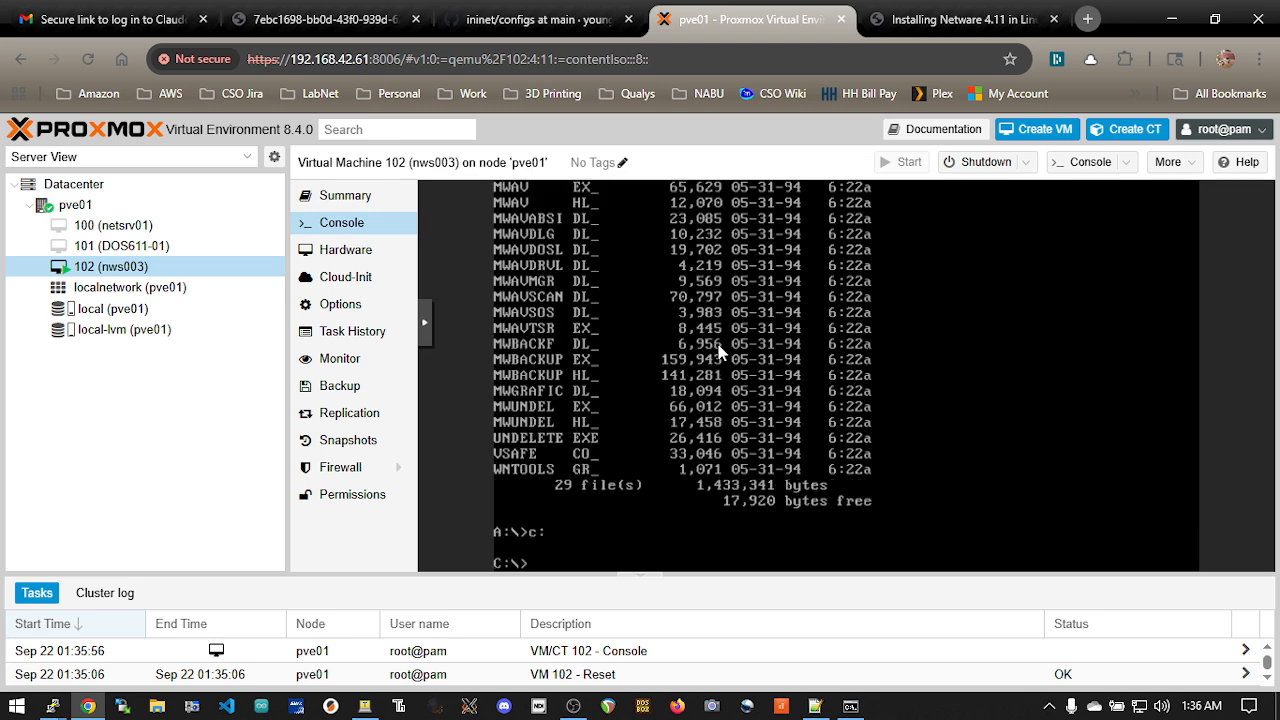
pyautogui.write('a:')
pyautogui.press('Return')
pyautogui.write('dir')
pyautogui.press('Return')
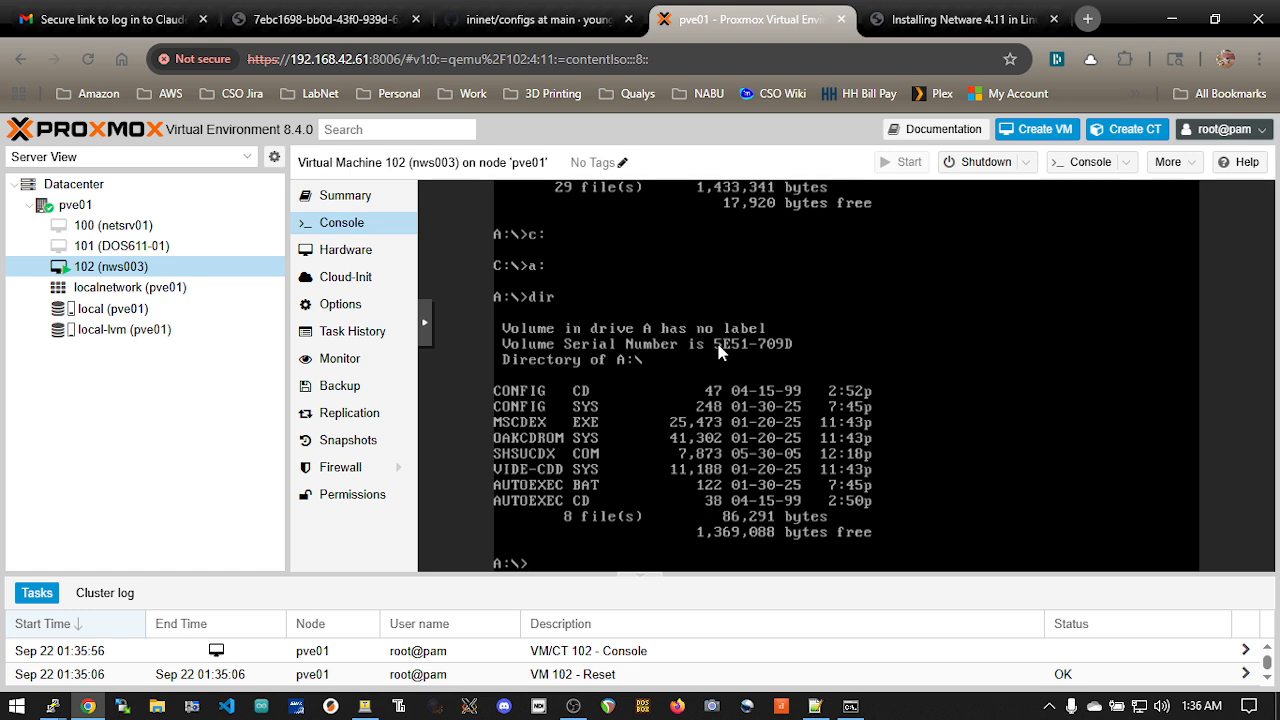
# Change to drive C:, create a directory named CDROM, and make it the current directory
pyautogui.write('c:')
pyautogui.press('Return')
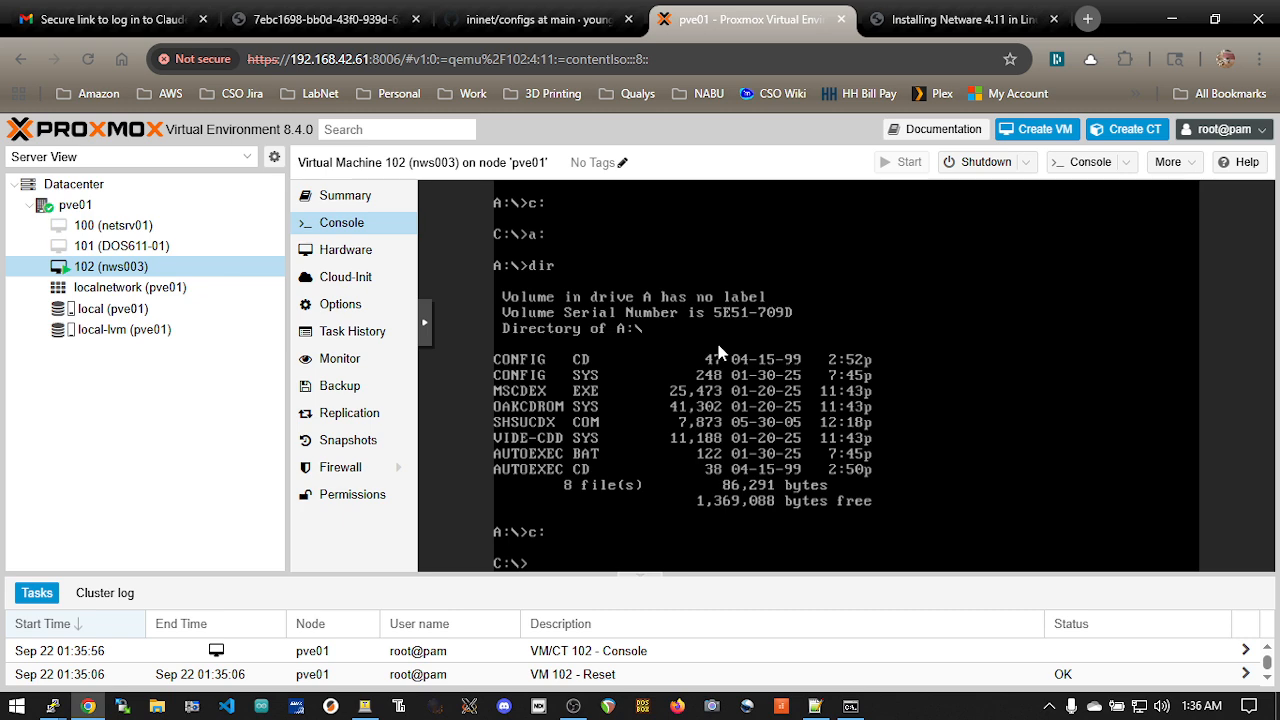
pyautogui.write('mkdir CDROM')
pyautogui.press('Return')
pyautogui.write('cd CDROM')
pyautogui.press('Return')
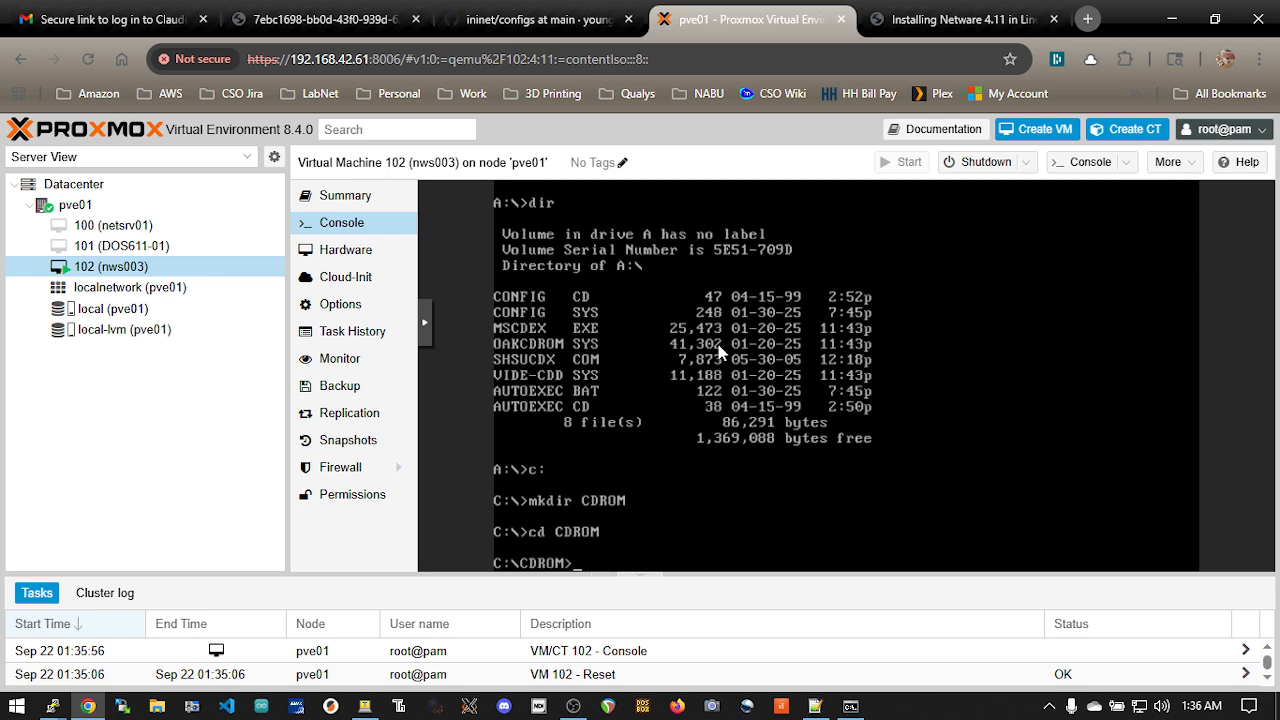
# Change to drive A:, list its files, and copy all of them to the current directory on C:
pyautogui.write('a:')
pyautogui.press('Return')
pyautogui.write('dir')
pyautogui.press('Return')
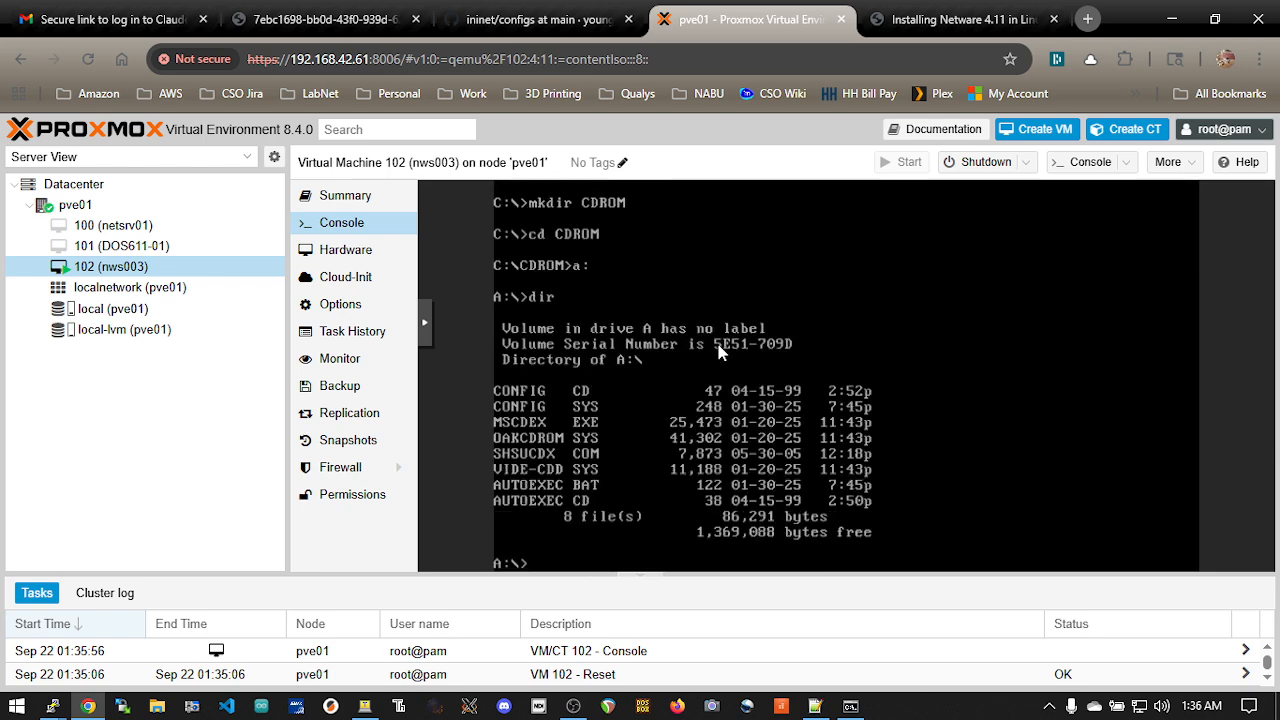
pyautogui.write('copyu')
pyautogui.press('BackSpace')
pyautogui.write('*.* C:')
pyautogui.press('Return')
# Return to drive C: and list the contents of the CDROM directory
pyautogui.write('c:')
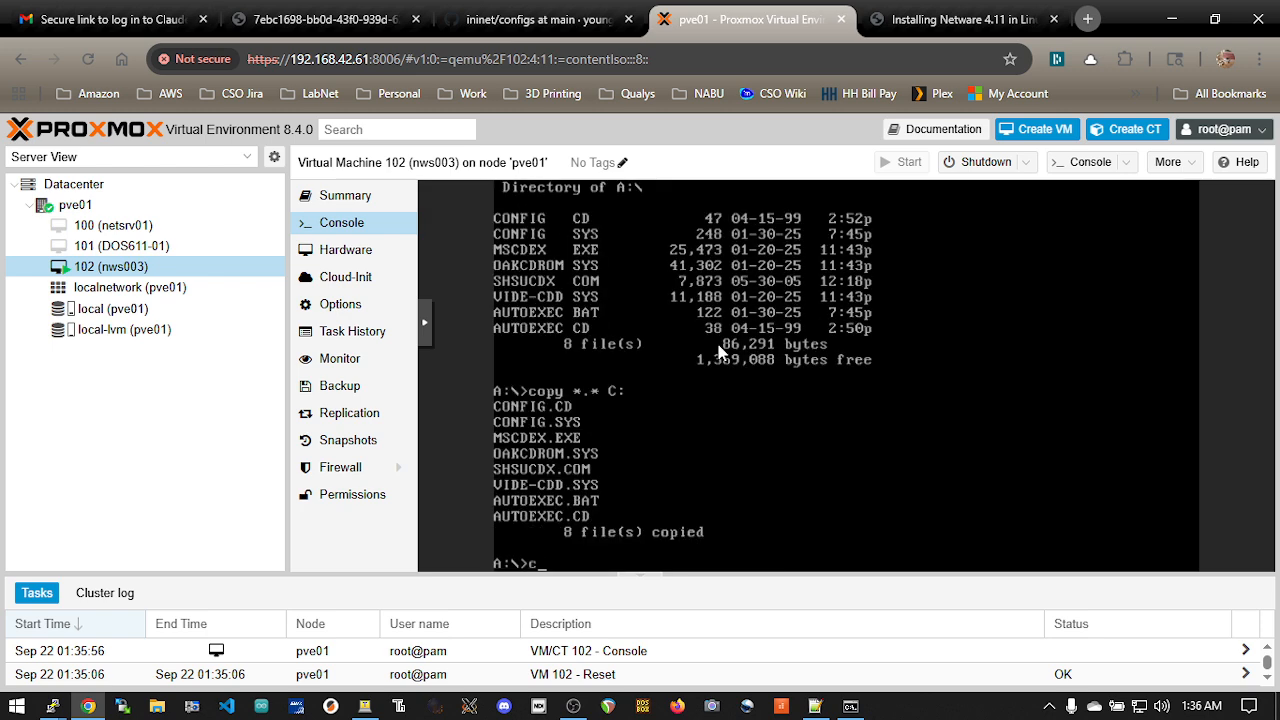
pyautogui.press('Return')
pyautogui.write('cd')
pyautogui.press('BackSpace')
pyautogui.press('BackSpace')
pyautogui.press('BackSpace')
pyautogui.write('dir')
pyautogui.press('Return')
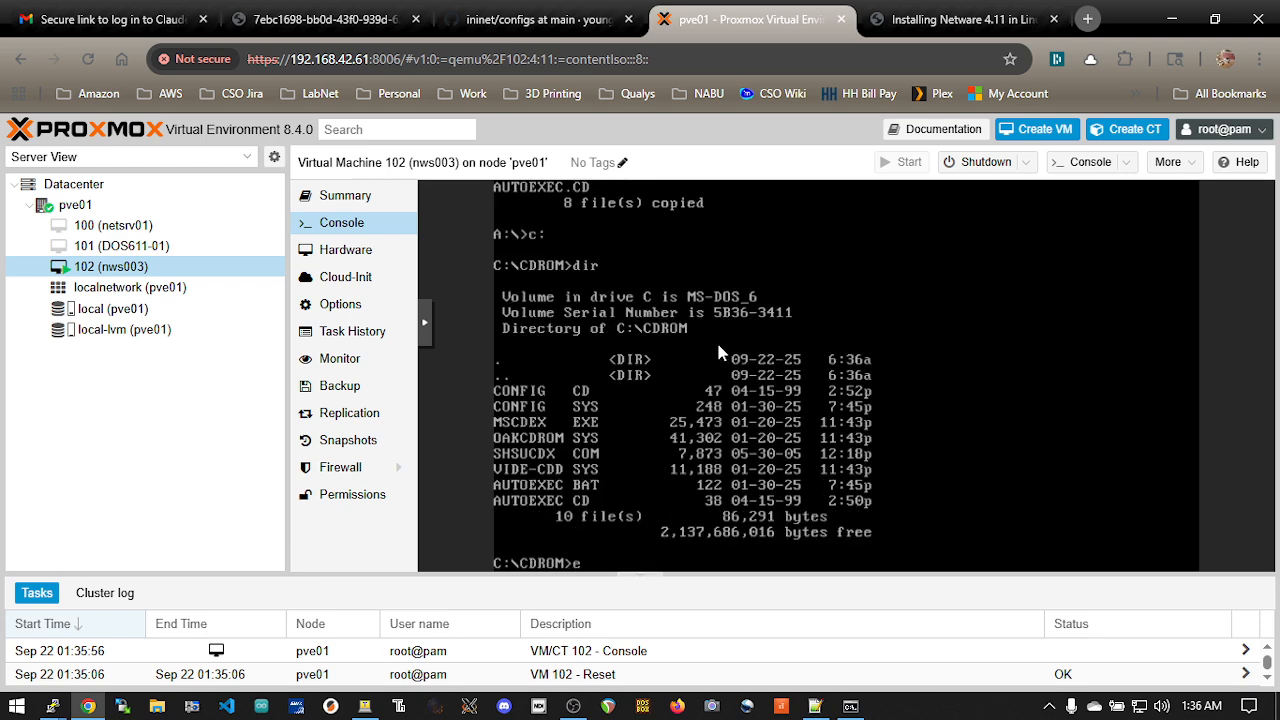
# Copy autoexec.bat from the CDROM directory to C:\, overwriting the existing file
pyautogui.write('copy autoexec.bat')
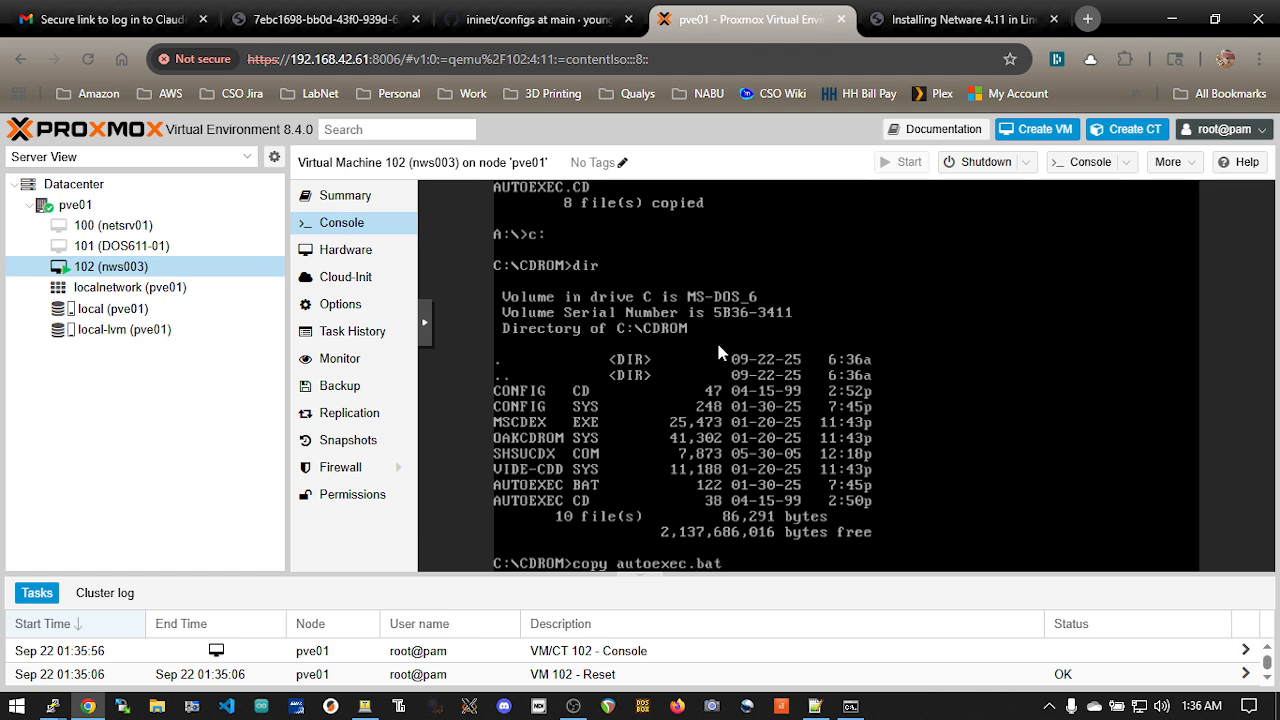
pyautogui.write(' c:\\')
pyautogui.press('Return')
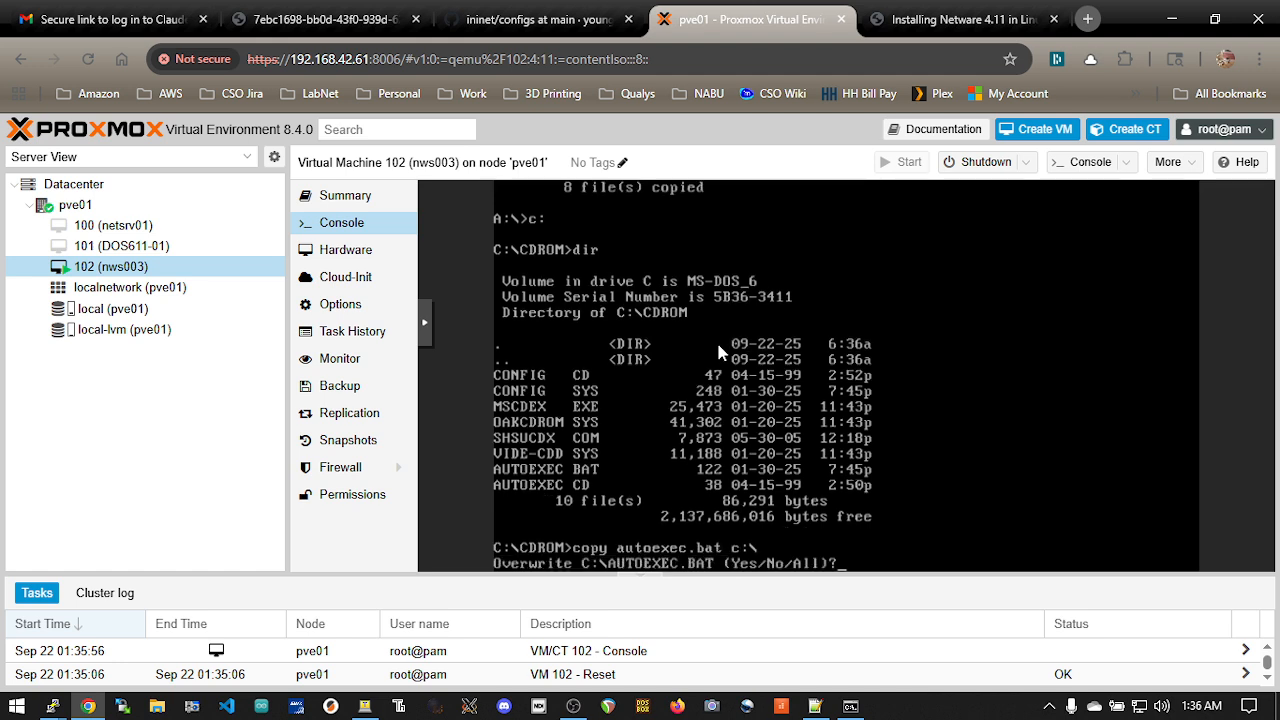
# Copy config.sys to C:\, overwriting the existing file, and return to the root directory
pyautogui.write('ycopy ')
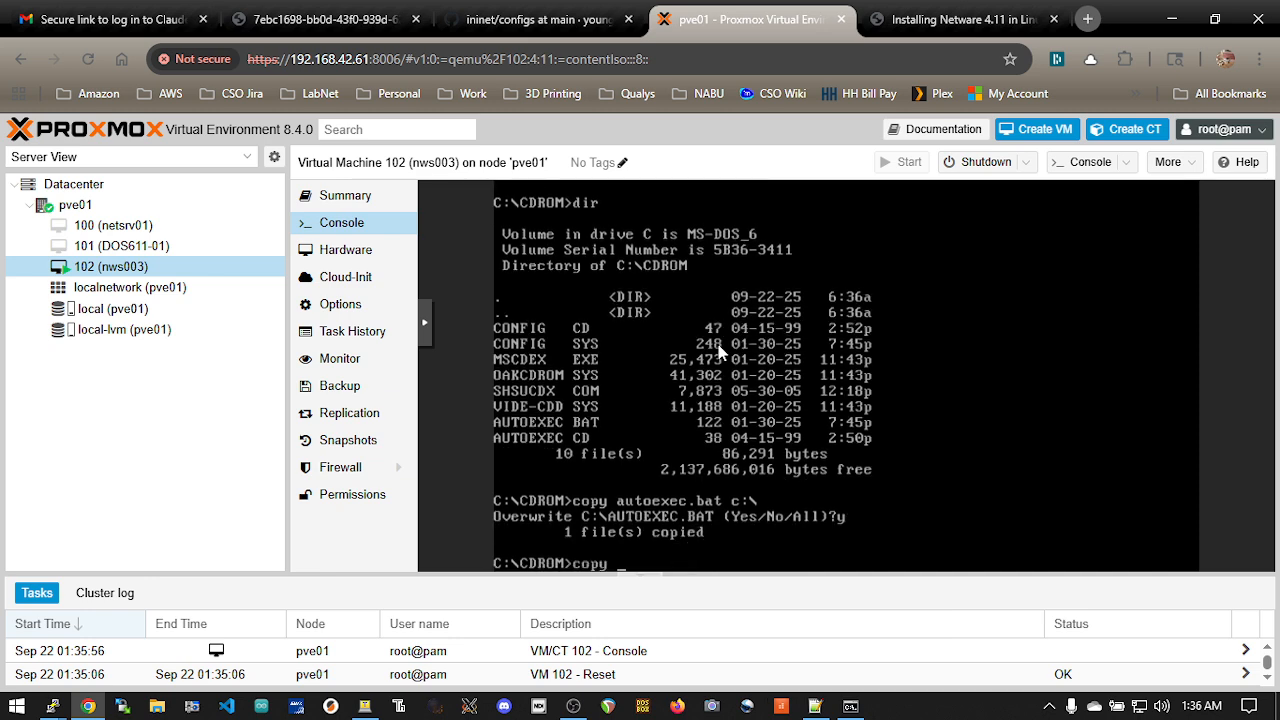
pyautogui.write('config.sys c:\\')
pyautogui.press('Return')
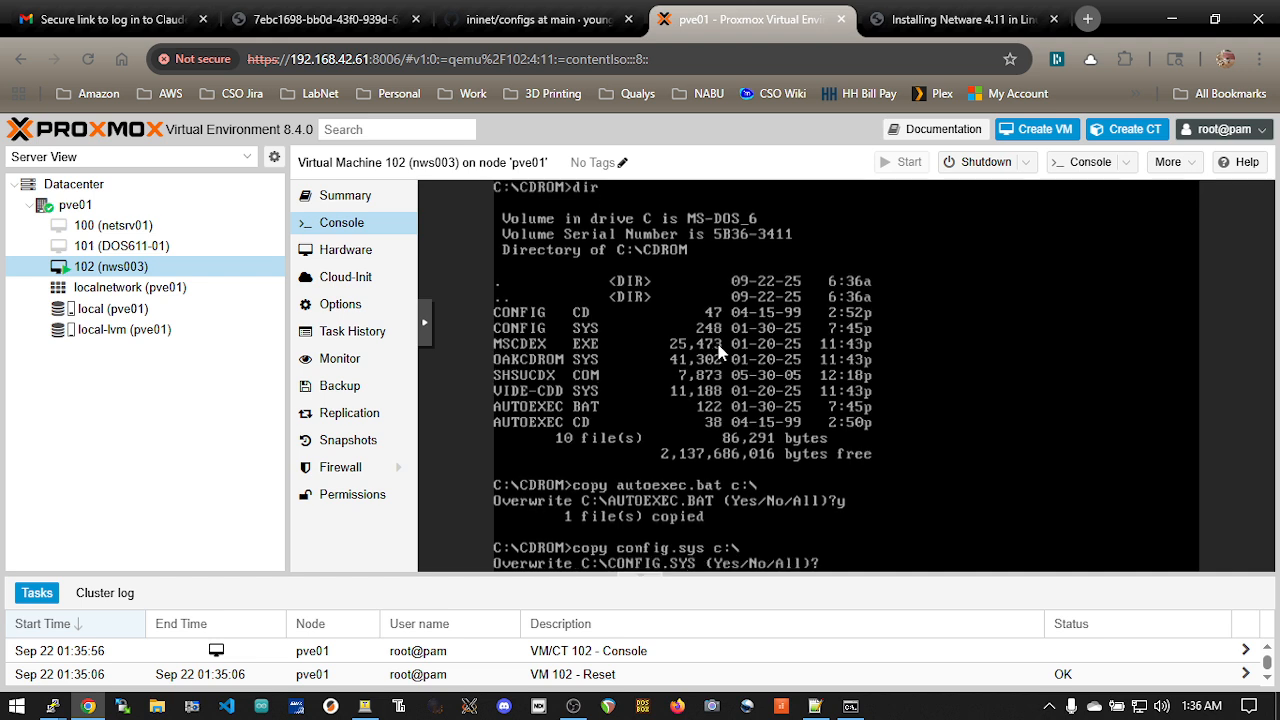
pyautogui.write('ycd \\')
pyautogui.press('Return')
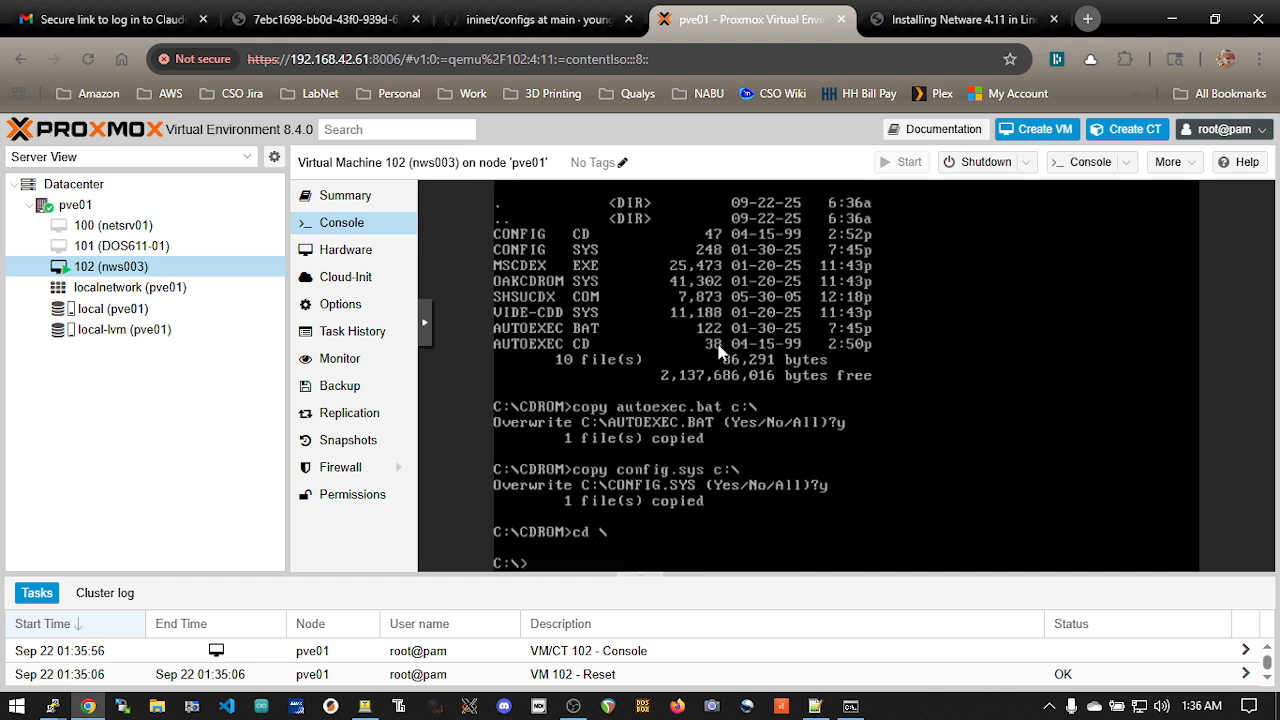
# Open autoexec.bat in the DOS editor and change the SMARTDRV.EXE line's drive letter to C
pyautogui.write('edit autoexec.bat')
pyautogui.press('Return')
pyautogui.press('Down')
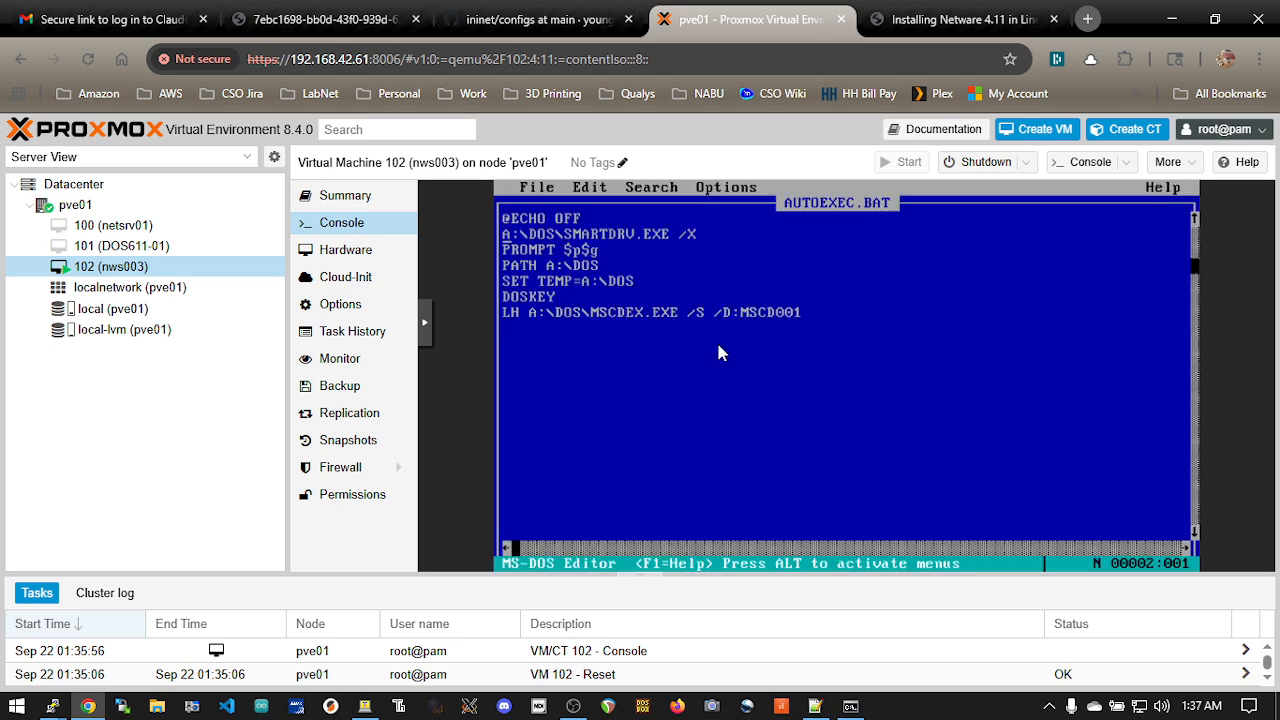
pyautogui.press('Right')
pyautogui.press('Right')
pyautogui.press('Left')
pyautogui.press('Left')
pyautogui.press('Delete')
pyautogui.write('C')
# Change the PATH line in AUTOEXEC.BAT to C:\DOS
pyautogui.press('Down')
pyautogui.press('Down')
pyautogui.press('Left')
pyautogui.press('Left')
pyautogui.press('Delete')
pyautogui.write('C')
# Change the SET TEMP line in AUTOEXEC.BAT to C:\DOS
pyautogui.press('Right')
pyautogui.press('Right')
pyautogui.press('Right')
pyautogui.press('Right')
pyautogui.press('Down')
pyautogui.press('Right')
pyautogui.press('Left')
pyautogui.press('Left')
pyautogui.press('Delete')
pyautogui.write('C')
# Change the drive letter in the LH MSCDEX.EXE line of AUTOEXEC.BAT to C
pyautogui.press('Down')
pyautogui.press('Down')
pyautogui.press('Left')
pyautogui.press('Left')
pyautogui.press('Left')
pyautogui.press('Left')
pyautogui.press('Left')
pyautogui.press('Left')
pyautogui.press('BackSpace')
pyautogui.write('C')
# Exit the editor and save the changes to AUTOEXEC.BAT
pyautogui.press('alt')
pyautogui.press('f')
pyautogui.press('Up')
pyautogui.press('Return')
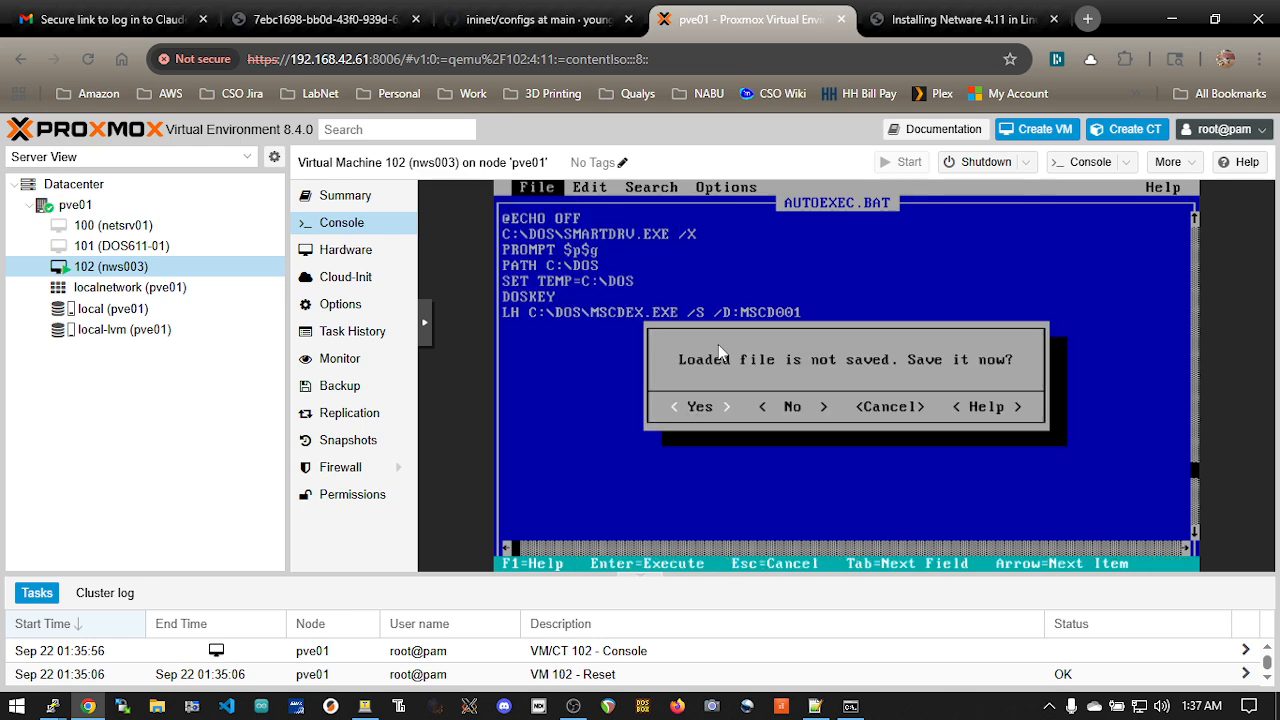
pyautogui.press('Return')
# Open config.sys in the DOS editor and change the SETVER.EXE line's drive letter to C
pyautogui.write('edit')
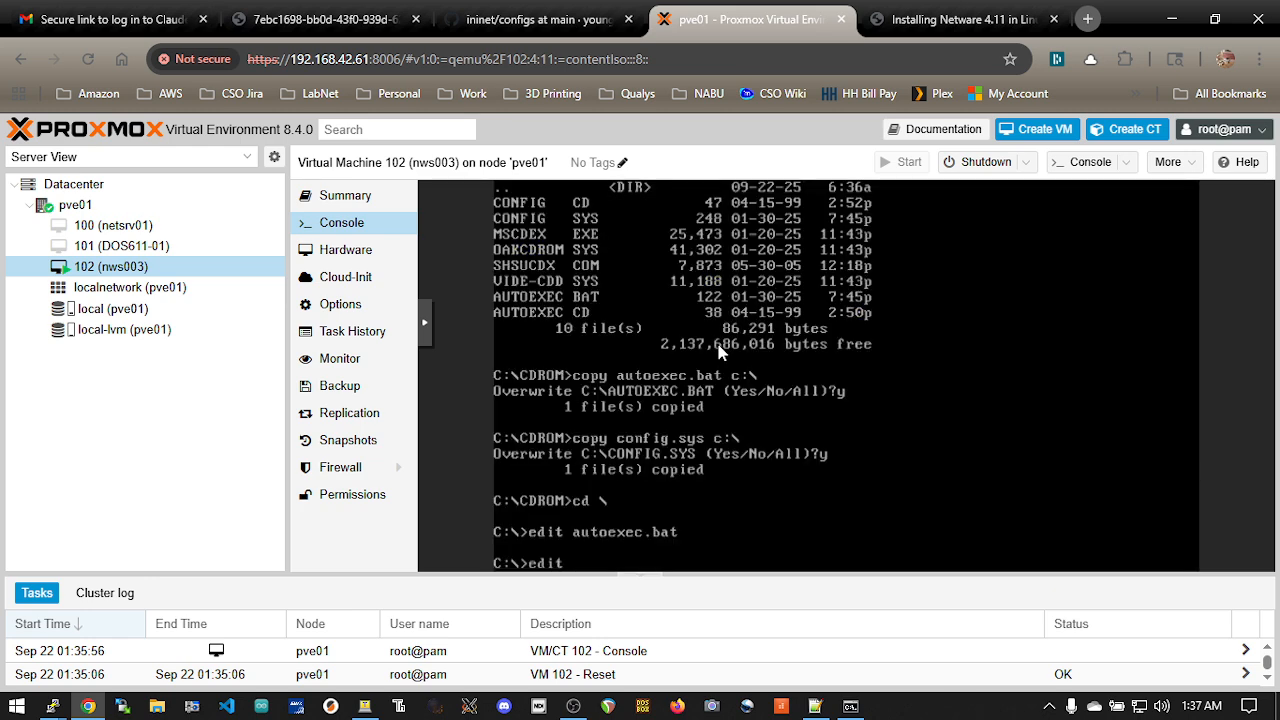
pyautogui.write(' config.sys')
pyautogui.press('Return')
pyautogui.press('Down')
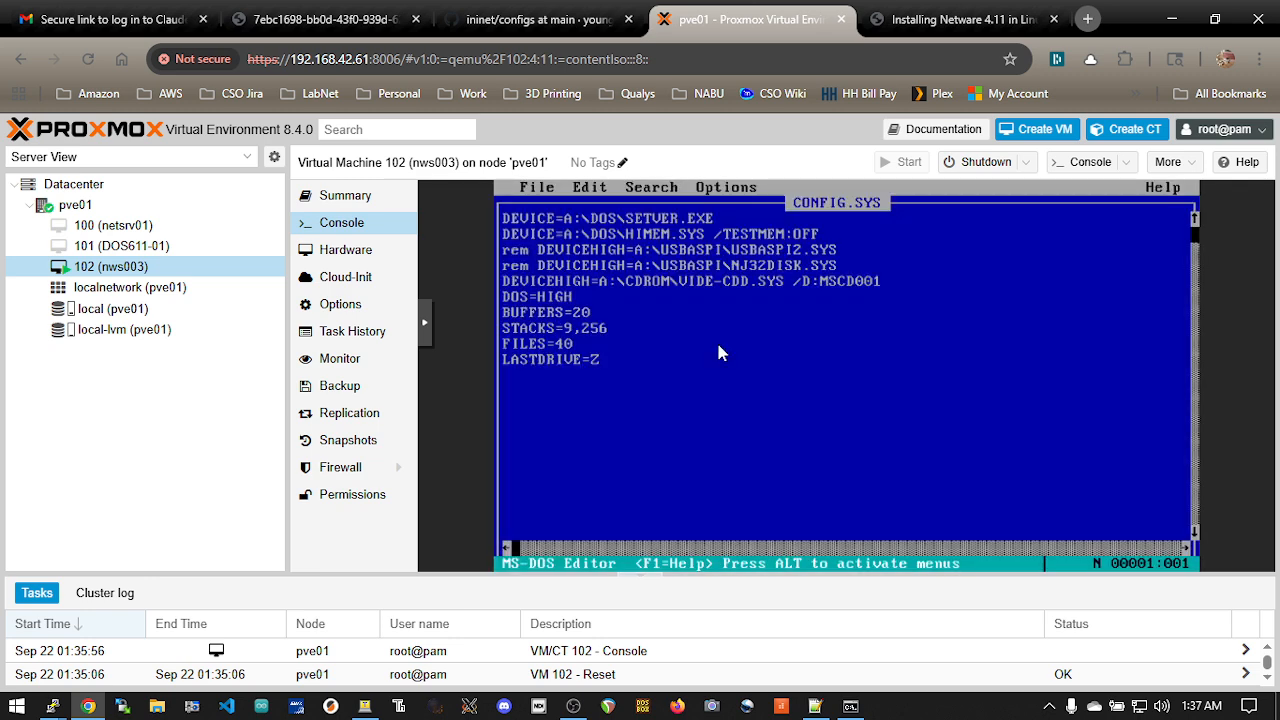
pyautogui.press('Right')
pyautogui.press('Right')
pyautogui.press('Right')
pyautogui.press('Right')
pyautogui.press('Right')
pyautogui.press('Right')
pyautogui.press('Right')
pyautogui.press('Right')
pyautogui.press('Right')
pyautogui.press('Right')
pyautogui.press('Up')
pyautogui.press('Left')
pyautogui.press('Left')
pyautogui.press('Delete')
pyautogui.write('C')
# Change the HIMEM.SYS line's drive letter in CONFIG.SYS to C
pyautogui.press('Left')
pyautogui.press('Down')
pyautogui.press('Delete')
pyautogui.write('C')
# Change the drive letter in the VIDE-CDD.SYS DEVICEHIGH line of CONFIG.SYS to C
pyautogui.press('Left')
pyautogui.press('Down')
pyautogui.press('Down')
pyautogui.press('Down')
pyautogui.press('Right')
pyautogui.press('Right')
pyautogui.press('Right')
pyautogui.press('Right')
pyautogui.press('BackSpace')
pyautogui.write('C')
# Append the /L:F option to the VIDE-CDD.SYS line in CONFIG.SYS
pyautogui.press('Right')
pyautogui.press('Right')
pyautogui.press('Right')
pyautogui.press('Right')
pyautogui.press('Right')
pyautogui.press('Right')
pyautogui.press('Right')
pyautogui.press('Right')
pyautogui.press('Right')
pyautogui.press('Right')
pyautogui.press('Right')
pyautogui.press('Right')
pyautogui.press('Right')
pyautogui.press('Right')
pyautogui.press('Right')
pyautogui.press('Right')
pyautogui.press('Right')
pyautogui.press('Right')
pyautogui.press('Right')
pyautogui.press('Right')
pyautogui.press('Left')
pyautogui.press('Left')
pyautogui.write(';L:')
pyautogui.press('BackSpace')
pyautogui.press('BackSpace')
pyautogui.write('L:F')
# Exit the editor and save the changes to CONFIG.SYS
pyautogui.hotkey('alt', 'f')
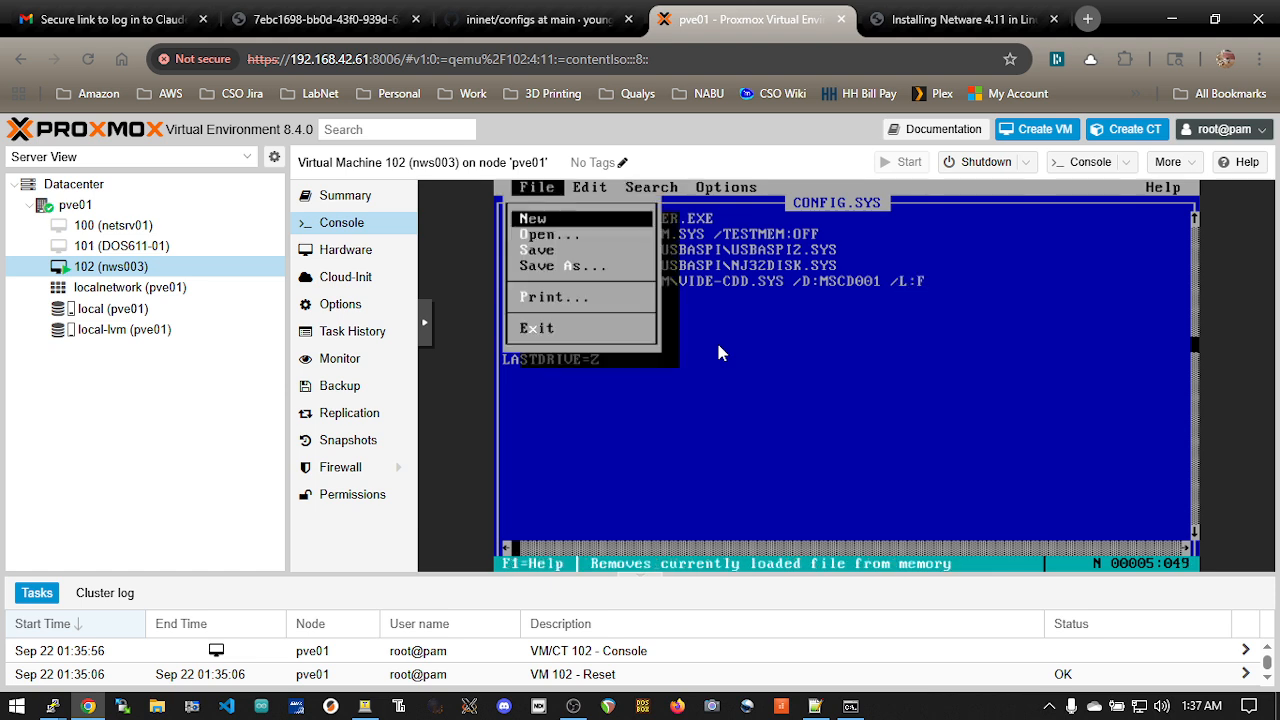
pyautogui.press('Escape')
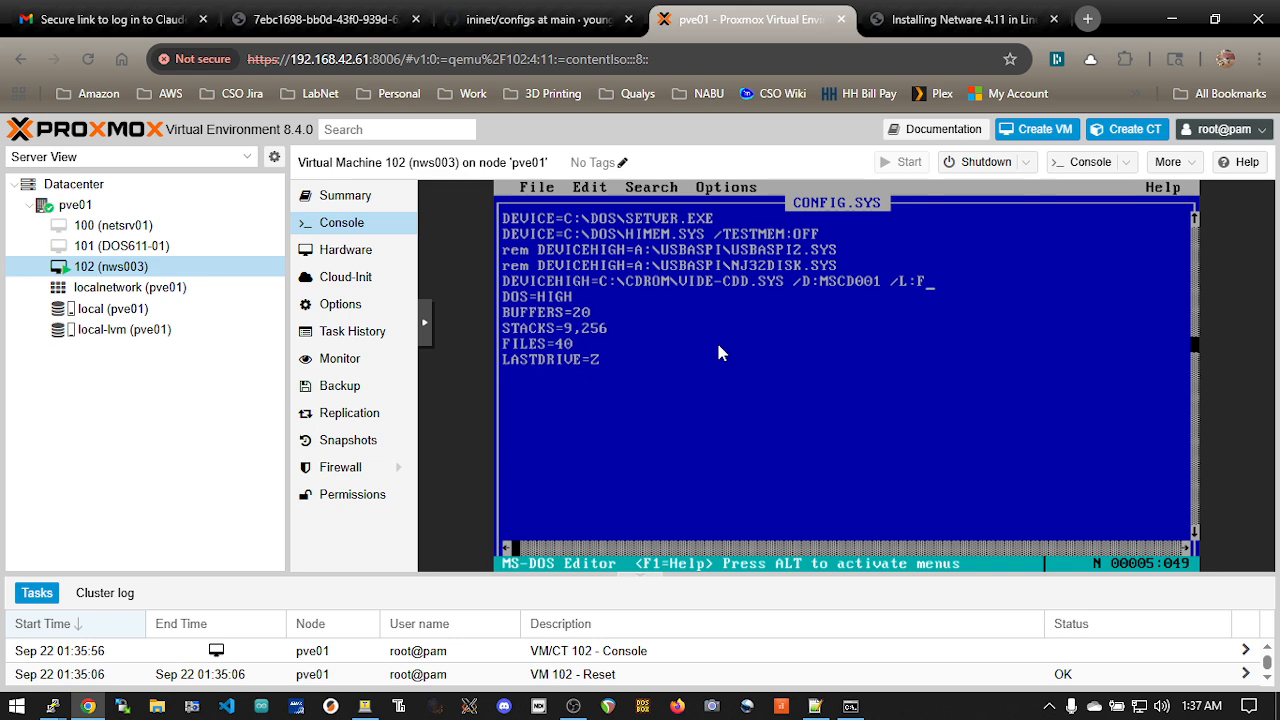
pyautogui.hotkey('alt', 'f')
pyautogui.press('Up')
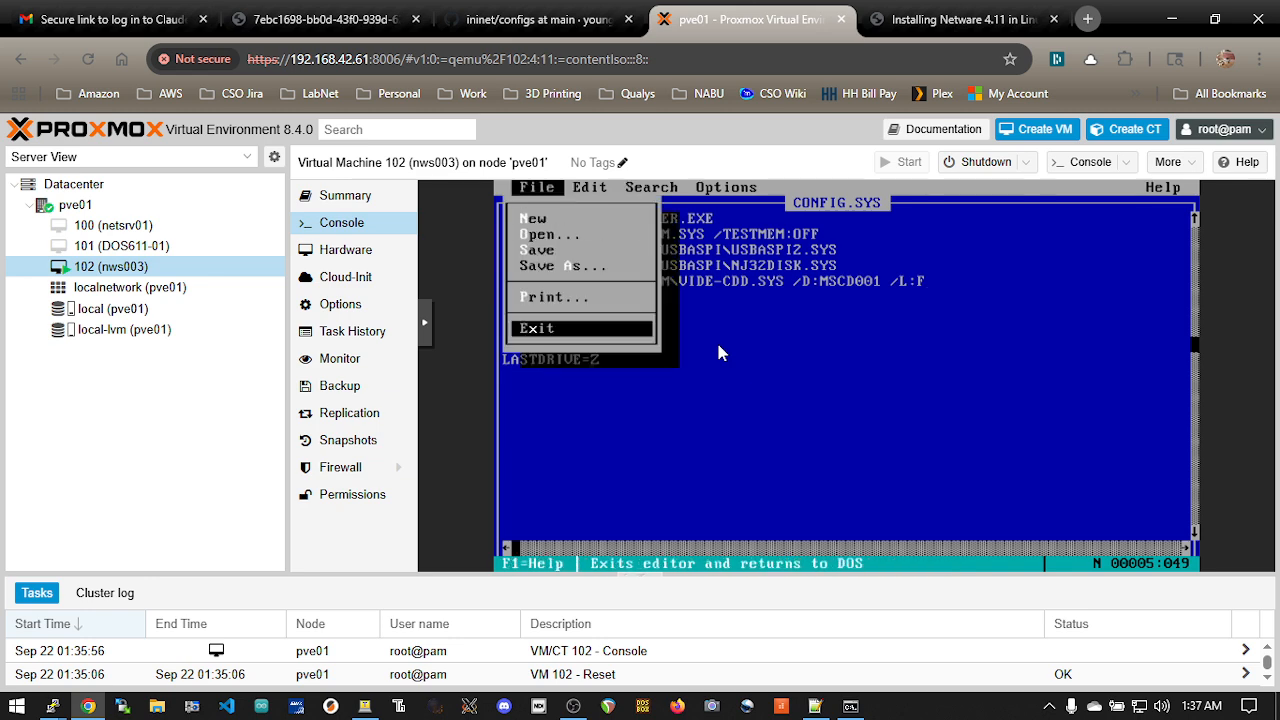
pyautogui.press('Return')
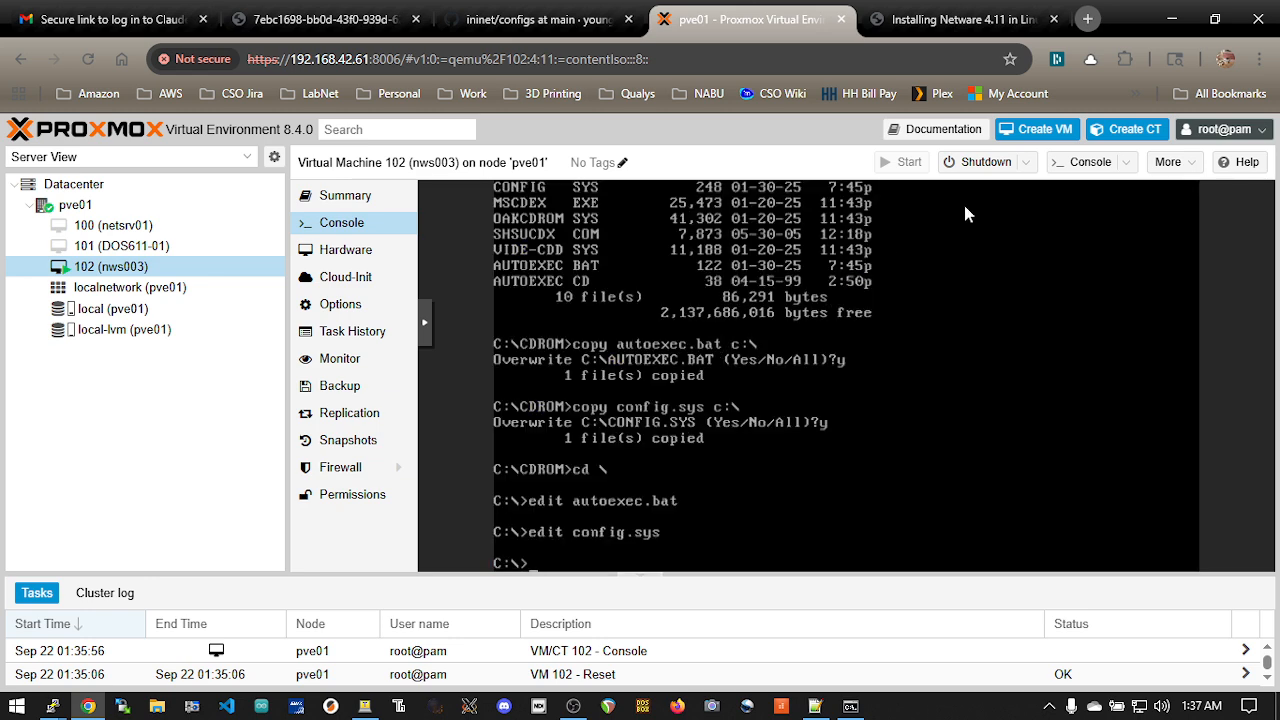
# Reset virtual machine 102 (nws003) and decline the shutdown request
pyautogui.click(1025, 162)
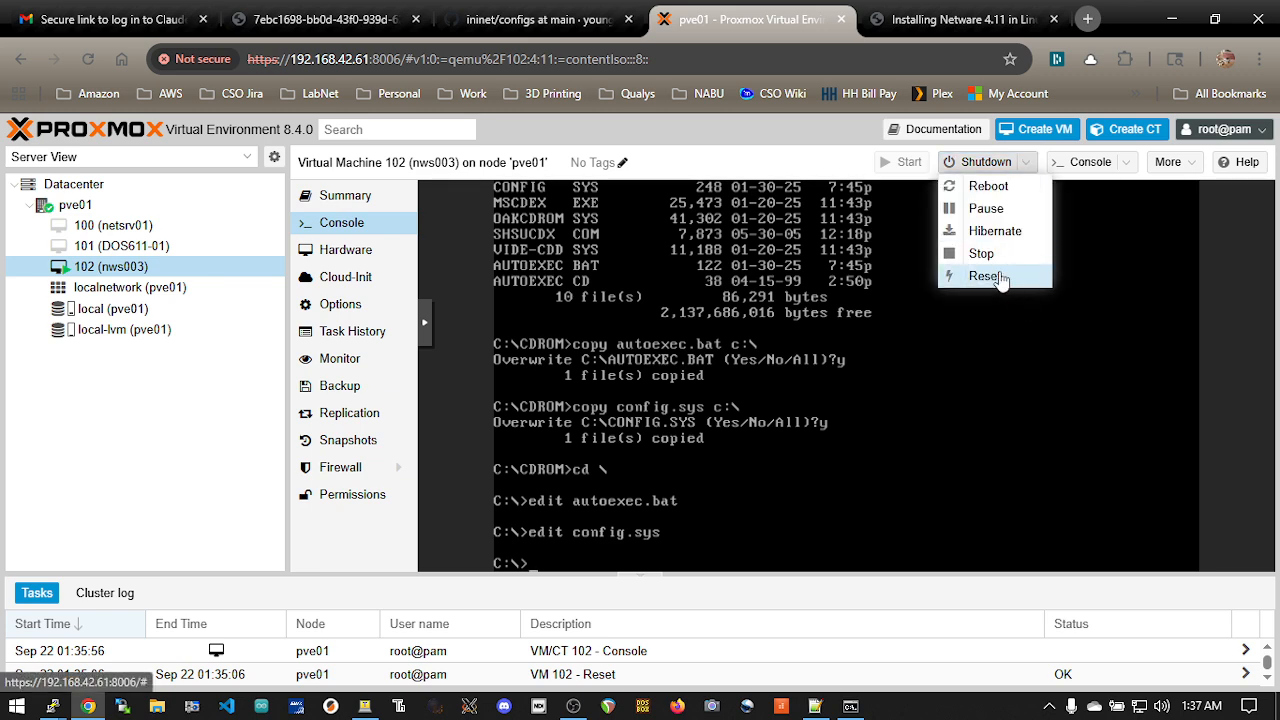
pyautogui.click(999, 279)
pyautogui.click(603, 446)
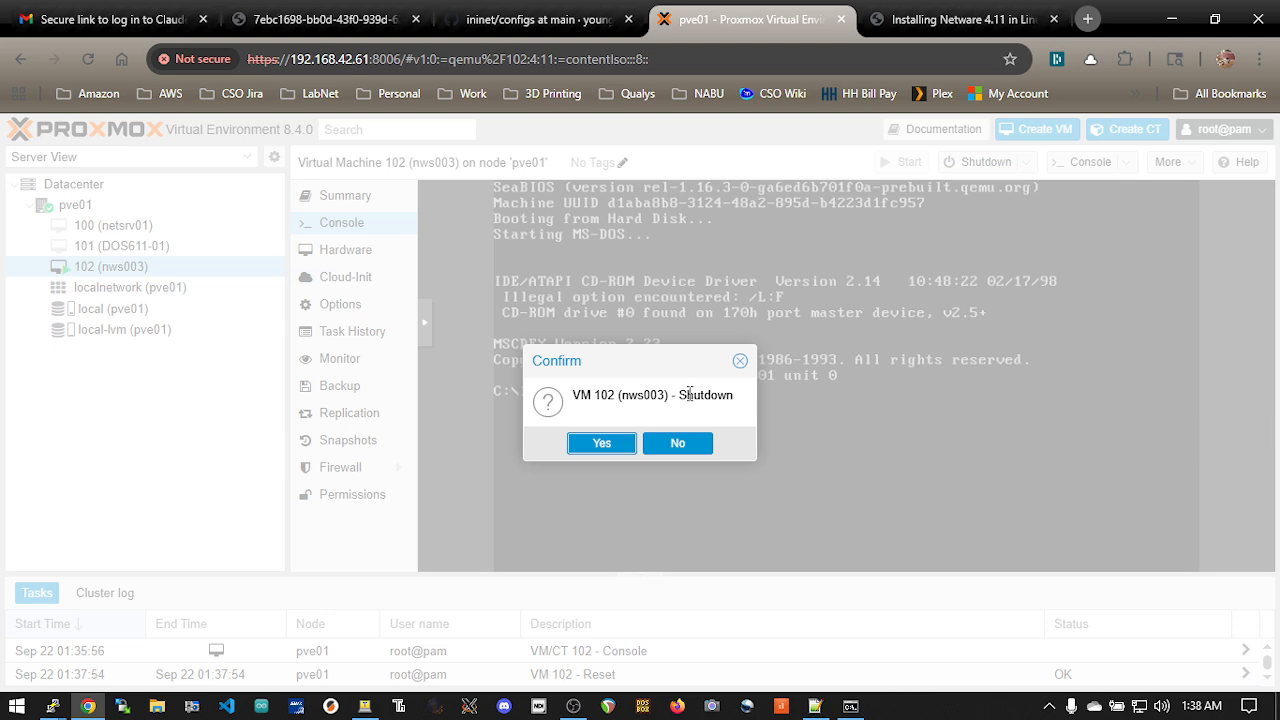
pyautogui.click(679, 446)
# Reopen config.sys in the DOS editor and remove the /L:F option from the VIDE-CDD.SYS line
pyautogui.write('edit config.sys')
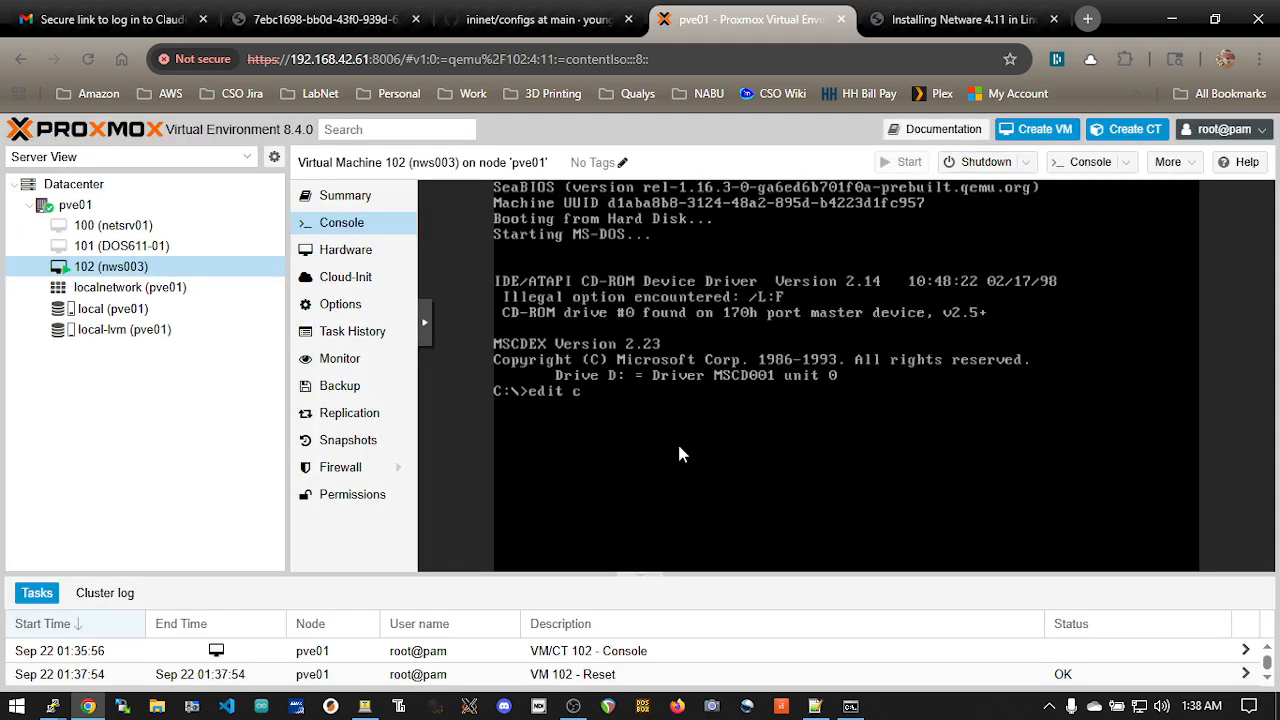
pyautogui.press('Return')
pyautogui.press('Down')
pyautogui.press('Down')
pyautogui.press('Down')
pyautogui.press('Down')
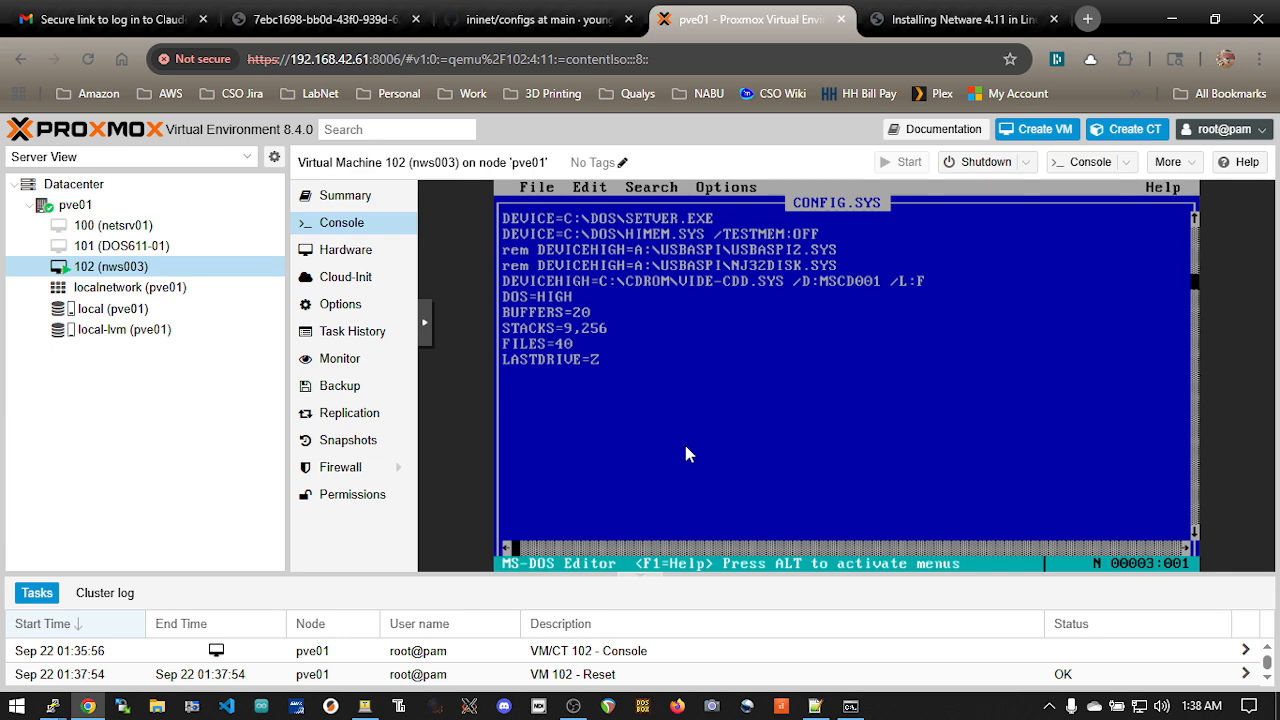
pyautogui.press('Right')
pyautogui.press('Right')
pyautogui.press('Right')
pyautogui.press('Right')
pyautogui.press('Right')
pyautogui.press('Right')
pyautogui.press('Right')
pyautogui.press('Right')
pyautogui.press('Right')
pyautogui.press('Right')
pyautogui.press('Right')
pyautogui.press('Right')
pyautogui.press('Right')
pyautogui.press('Right')
pyautogui.press('Right')
pyautogui.press('Right')
pyautogui.press('Right')
pyautogui.press('Right')
pyautogui.press('Right')
pyautogui.press('Right')
pyautogui.press('Right')
pyautogui.press('BackSpace')
pyautogui.press('BackSpace')
pyautogui.press('BackSpace')
pyautogui.press('BackSpace')
pyautogui.press('BackSpace')
# Save the corrected CONFIG.SYS and exit the editor
pyautogui.hotkey('alt', 'f')
pyautogui.press('Up')
pyautogui.press('Return')
pyautogui.press('Return')
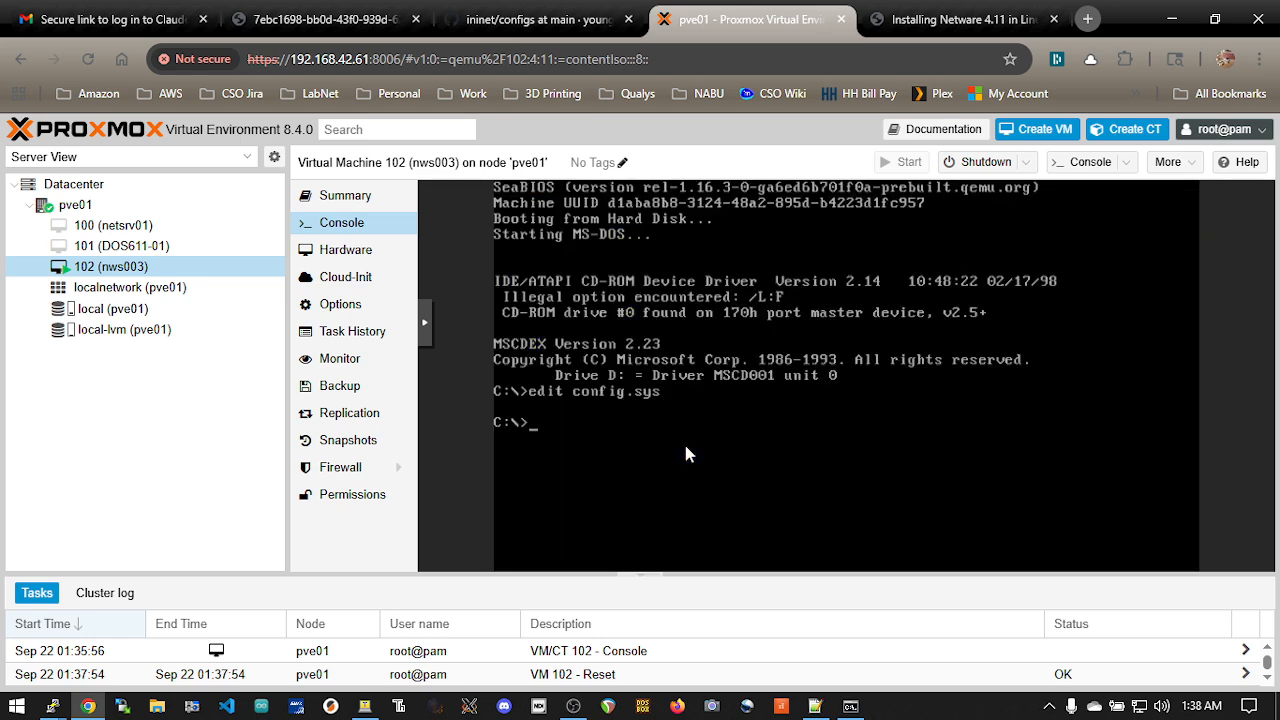
# Open autoexec.bat in the DOS editor and append /L:F to the MSCDEX.EXE line
pyautogui.write('edit autoexec.bat')
pyautogui.press('Return')
pyautogui.press('Down')
pyautogui.press('Down')
pyautogui.press('Down')
pyautogui.press('Down')
pyautogui.press('Down')
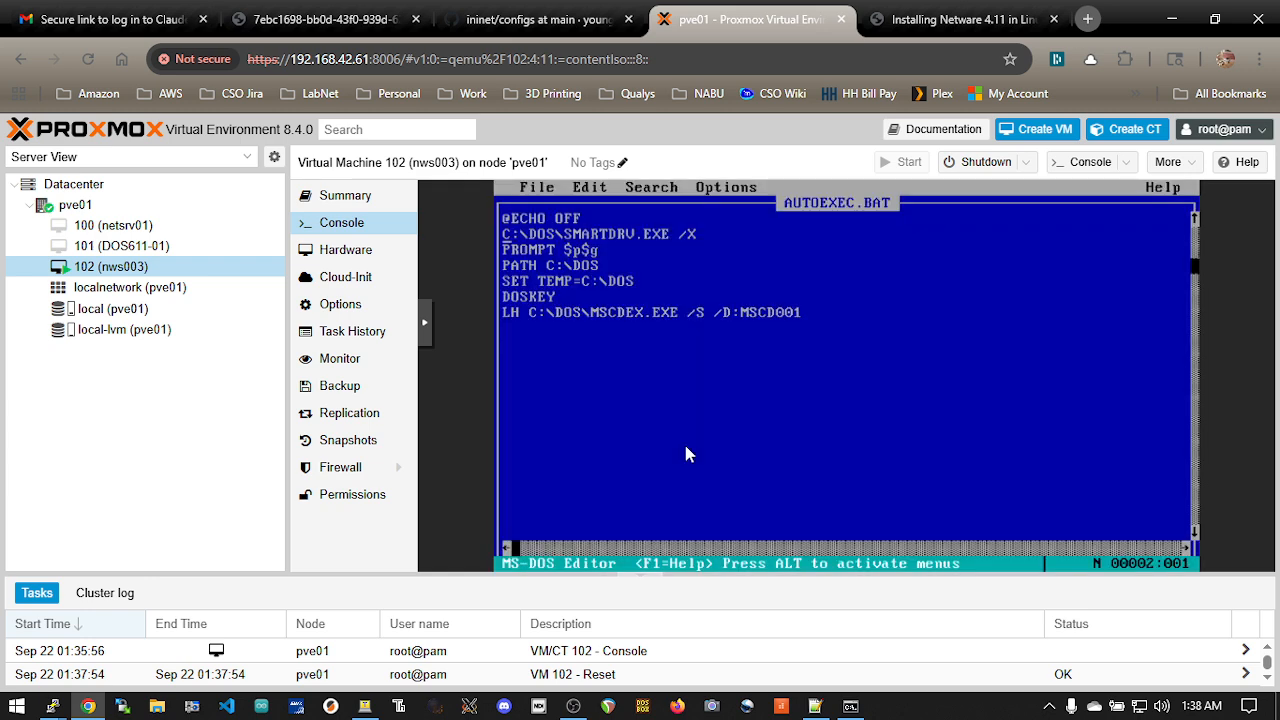
pyautogui.press('Down')
pyautogui.press('End')
pyautogui.write('/L:F')
# Save the updated AUTOEXEC.BAT and exit the editor
pyautogui.press('alt')
pyautogui.press('f')
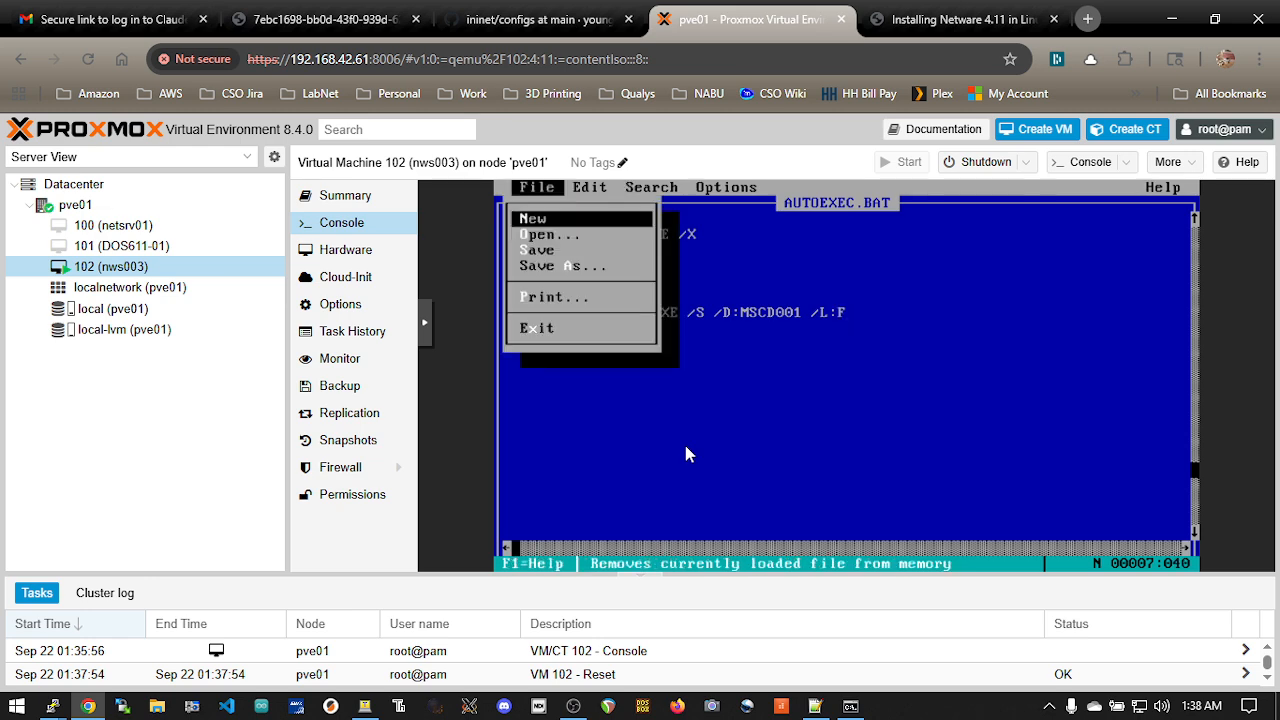
pyautogui.press('x')
pyautogui.press('Return')
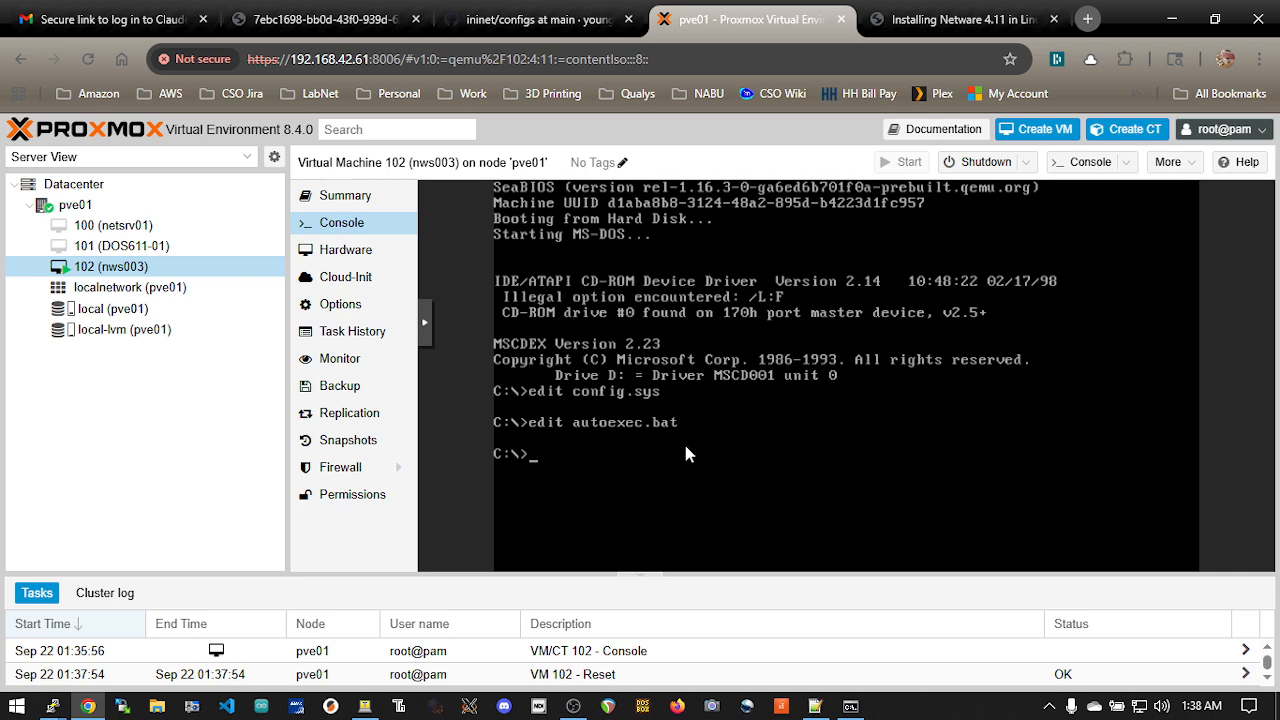
# Reset virtual machine 102 (nws003) to boot with the edited startup files
pyautogui.click(1026, 162)
pyautogui.click(975, 276)
pyautogui.click(603, 447)
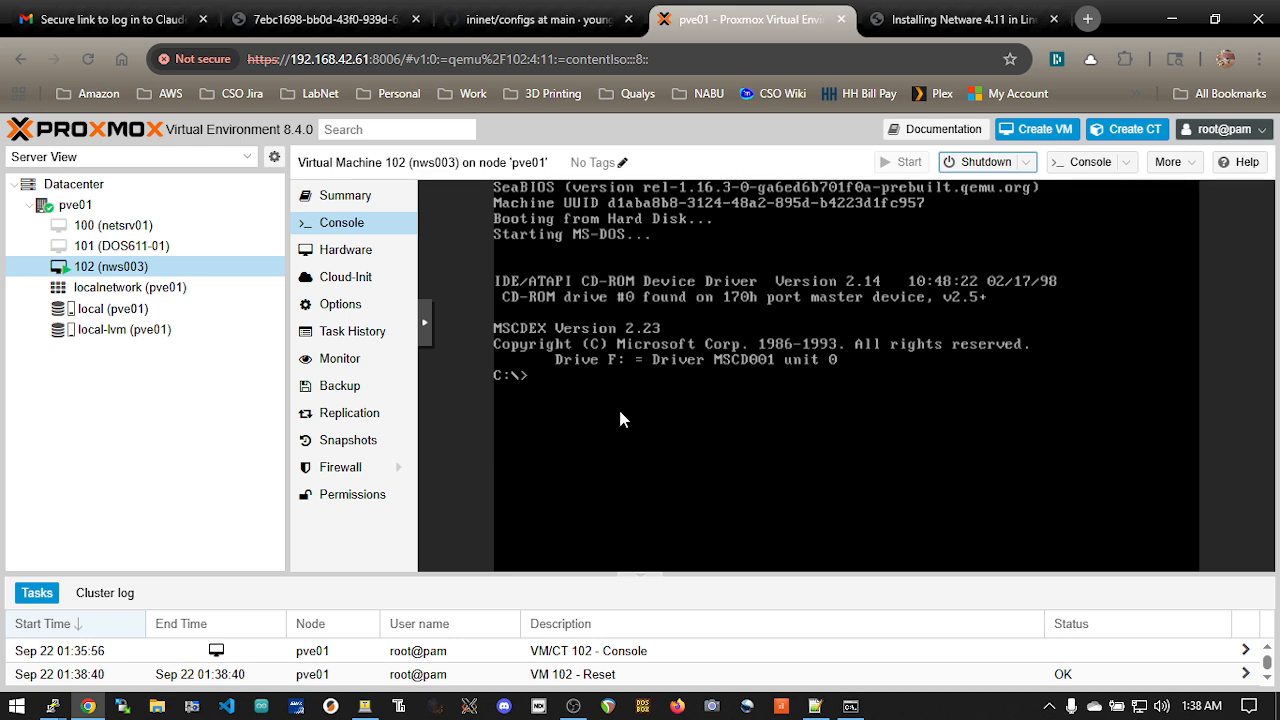
# Switch to the PuTTY session and quit the QEMU monitor
pyautogui.hotkey('alt', 'Tab')
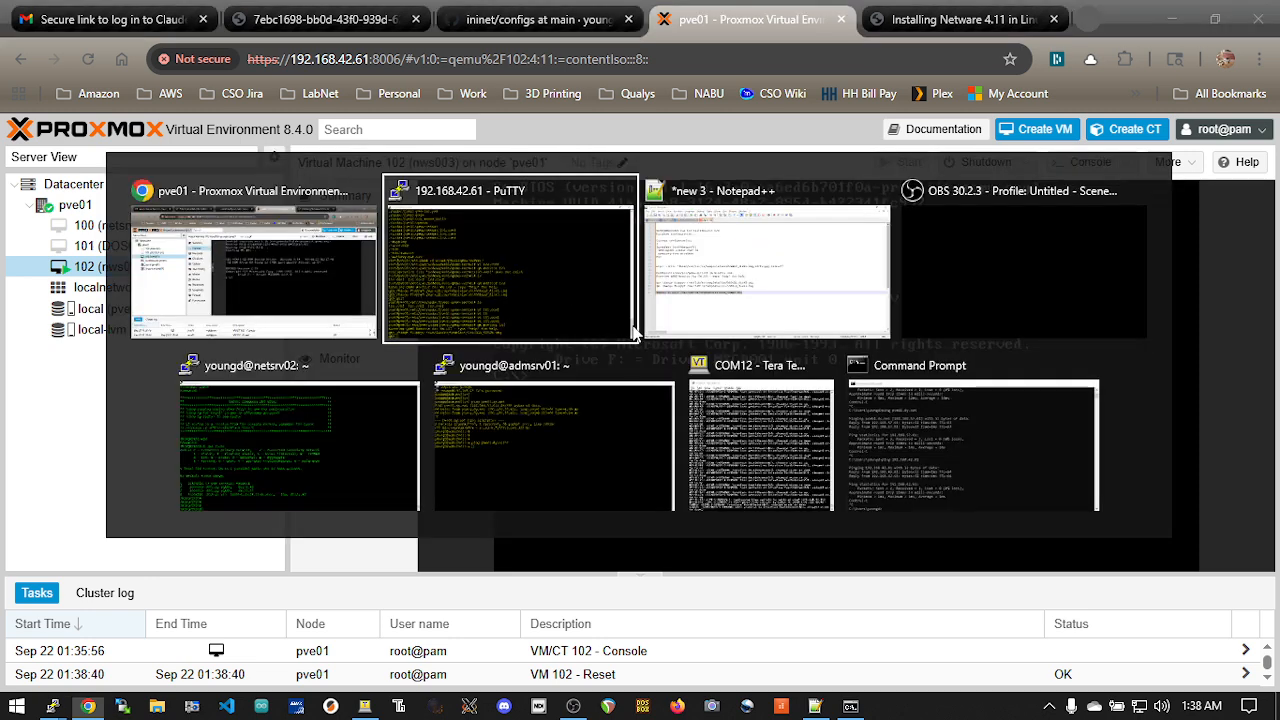
pyautogui.write('quit')
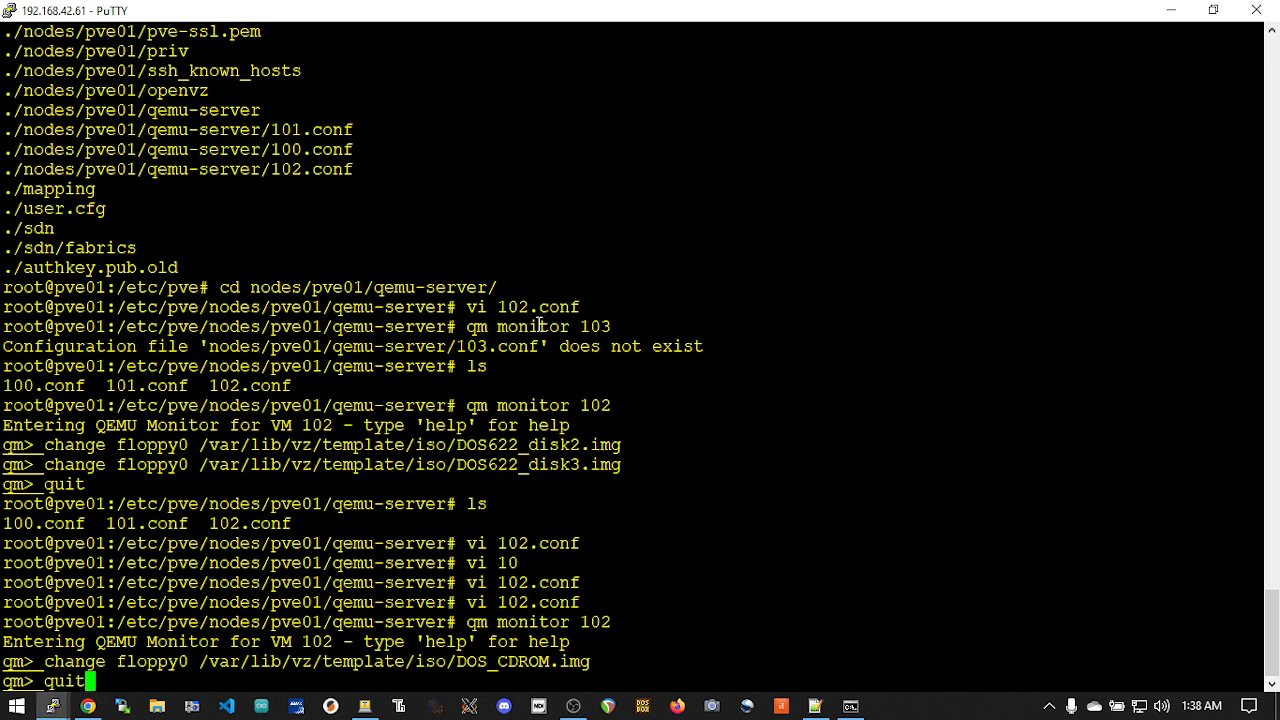
pyautogui.press('Return')
# Open 102.conf in vi and comment out the args line for the DOS_CDROM.img floppy with #
pyautogui.write('vi 102')
pyautogui.press('Tab')
pyautogui.press('Return')
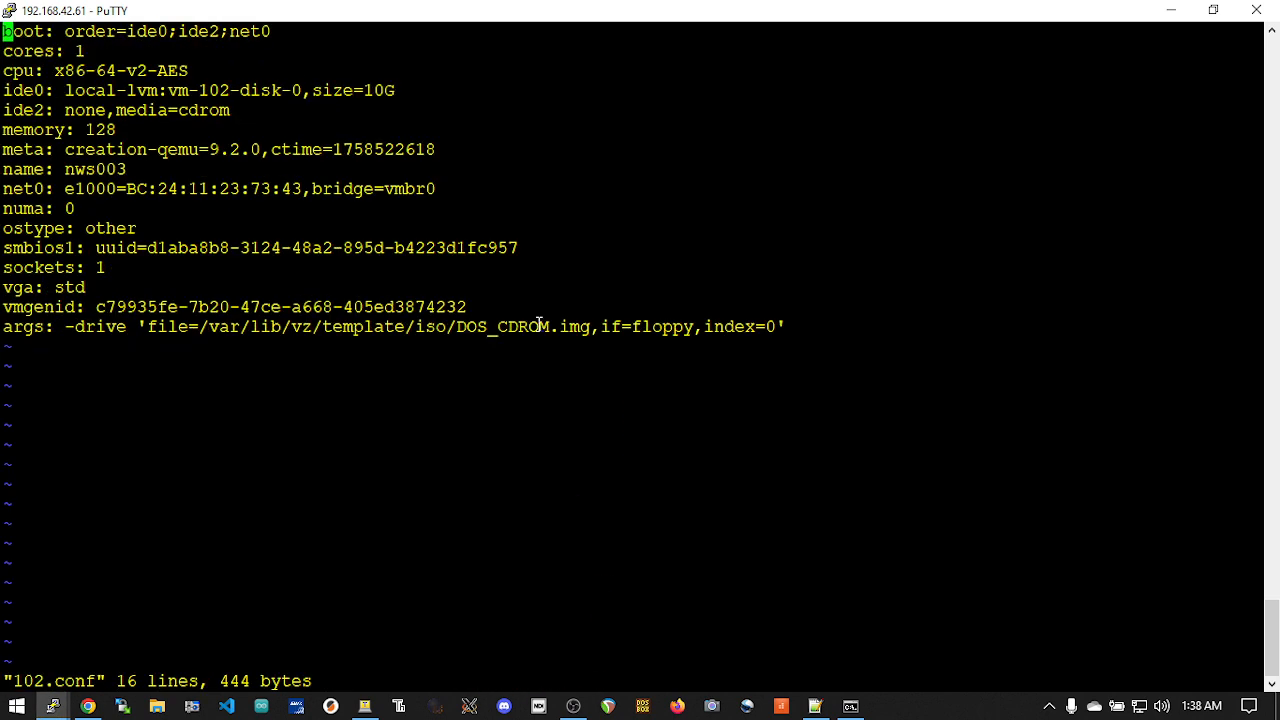
pyautogui.press('Down')
pyautogui.press('Down')
pyautogui.press('Down')
pyautogui.press('Down')
pyautogui.press('Down')
pyautogui.press('Down')
pyautogui.press('Down')
pyautogui.press('Down')
pyautogui.press('Down')
pyautogui.press('Down')
pyautogui.press('Down')
pyautogui.press('Down')
pyautogui.press('Down')
pyautogui.press('Down')
pyautogui.press('Down')
pyautogui.write('i#')
pyautogui.press('Escape')
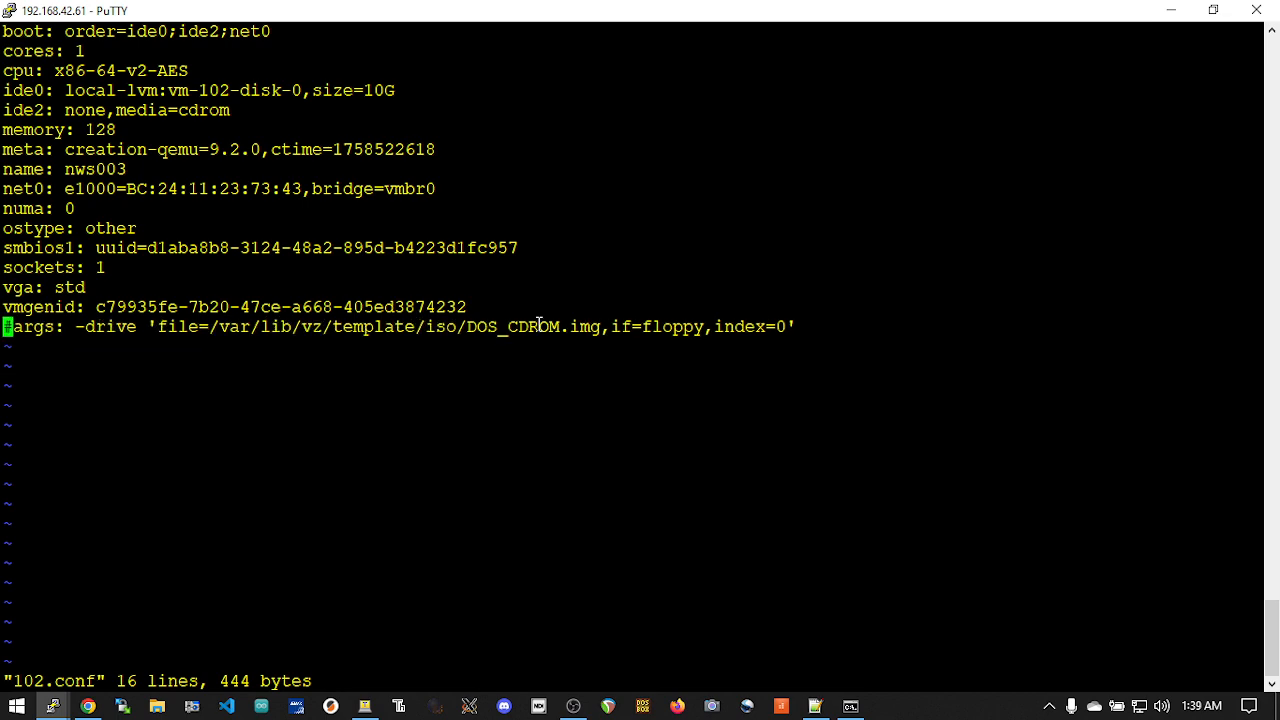
# Save 102.conf, quit vi and switch to the Proxmox window in Chrome
pyautogui.write(':wq')
pyautogui.press('Return')
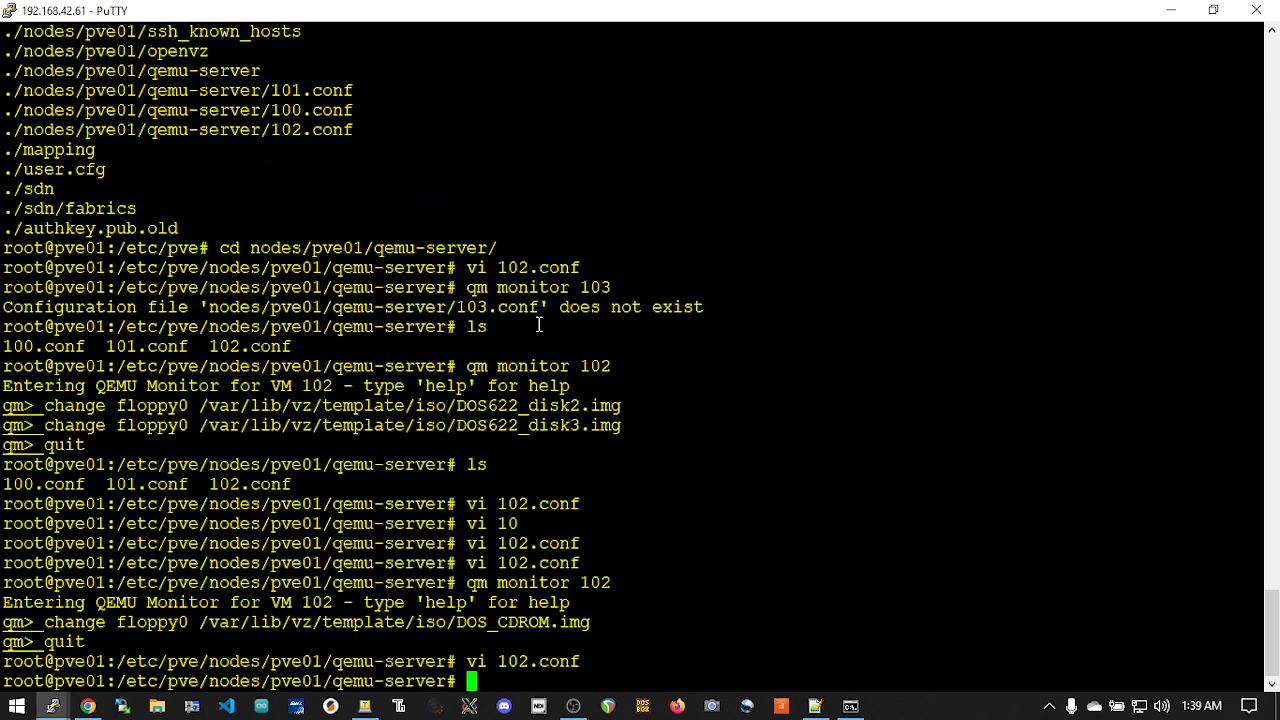
pyautogui.hotkey('alt', 'Tab')
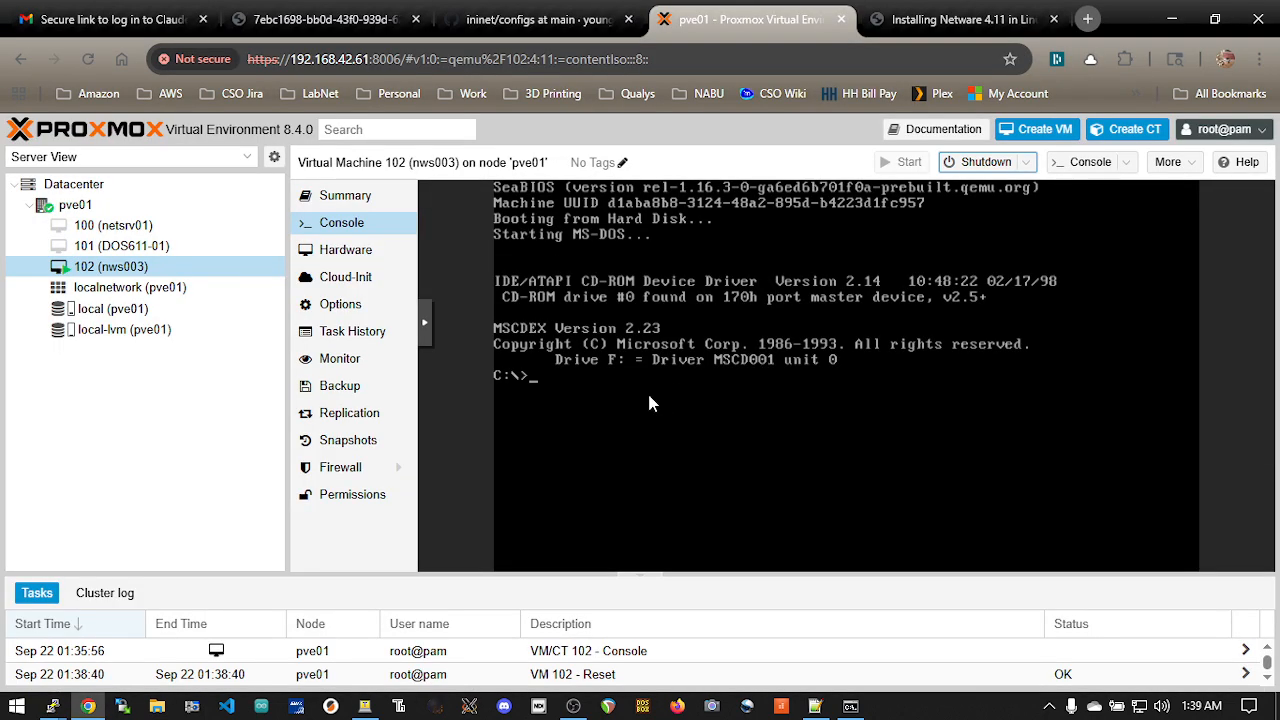
pyautogui.click(360, 250)
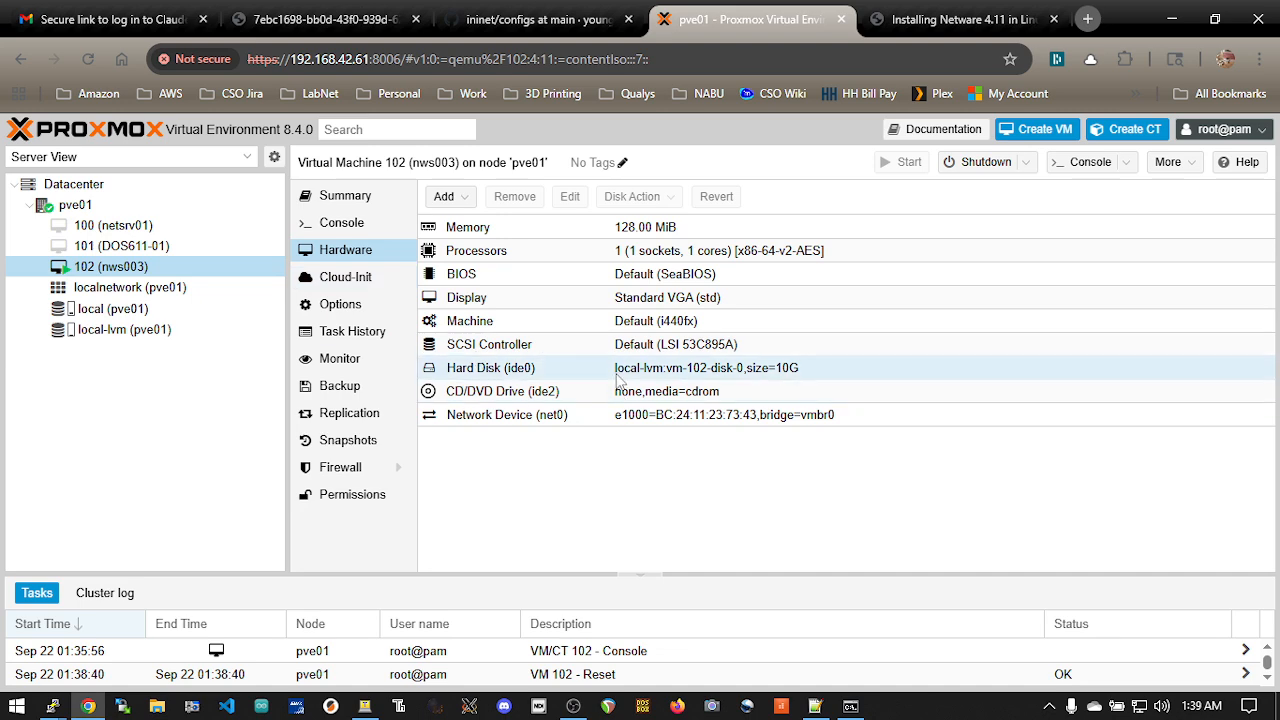
# Load Novell-NetWare-4.11-OS.iso from the local storage into the CD/DVD drive (ide2) of virtual machine 102
pyautogui.doubleClick(510, 394)
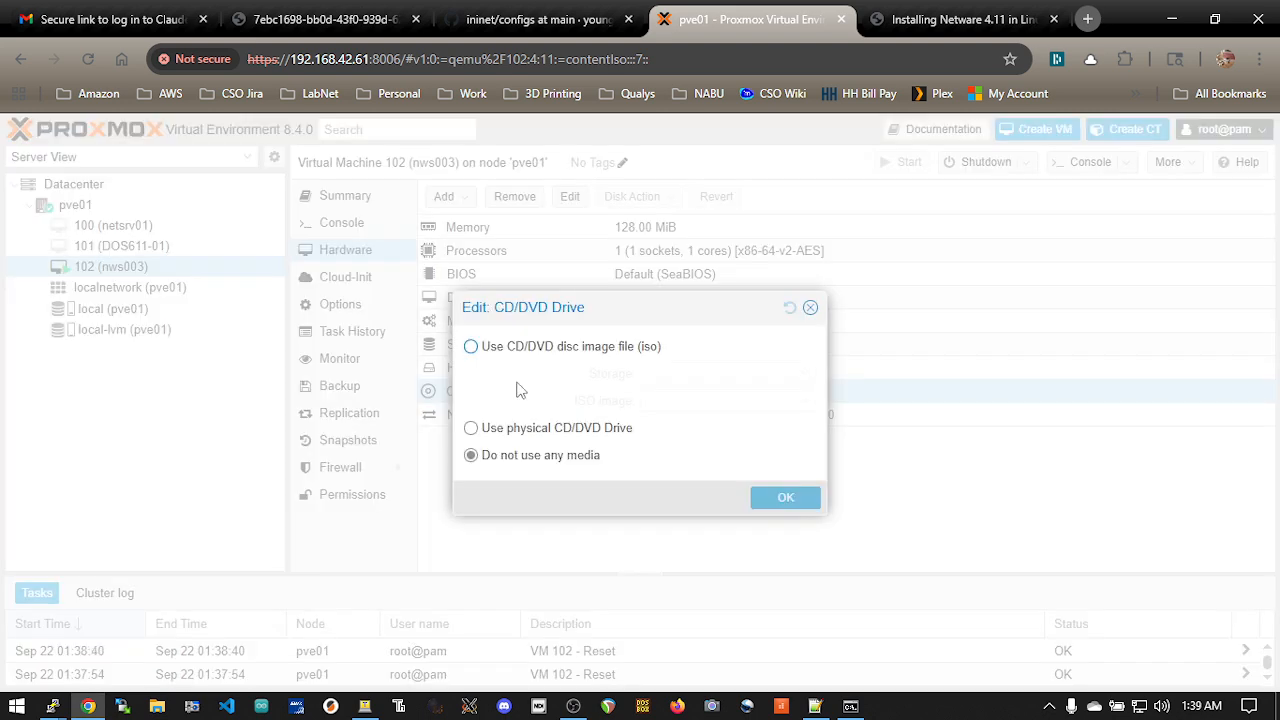
pyautogui.click(537, 348)
pyautogui.click(805, 373)
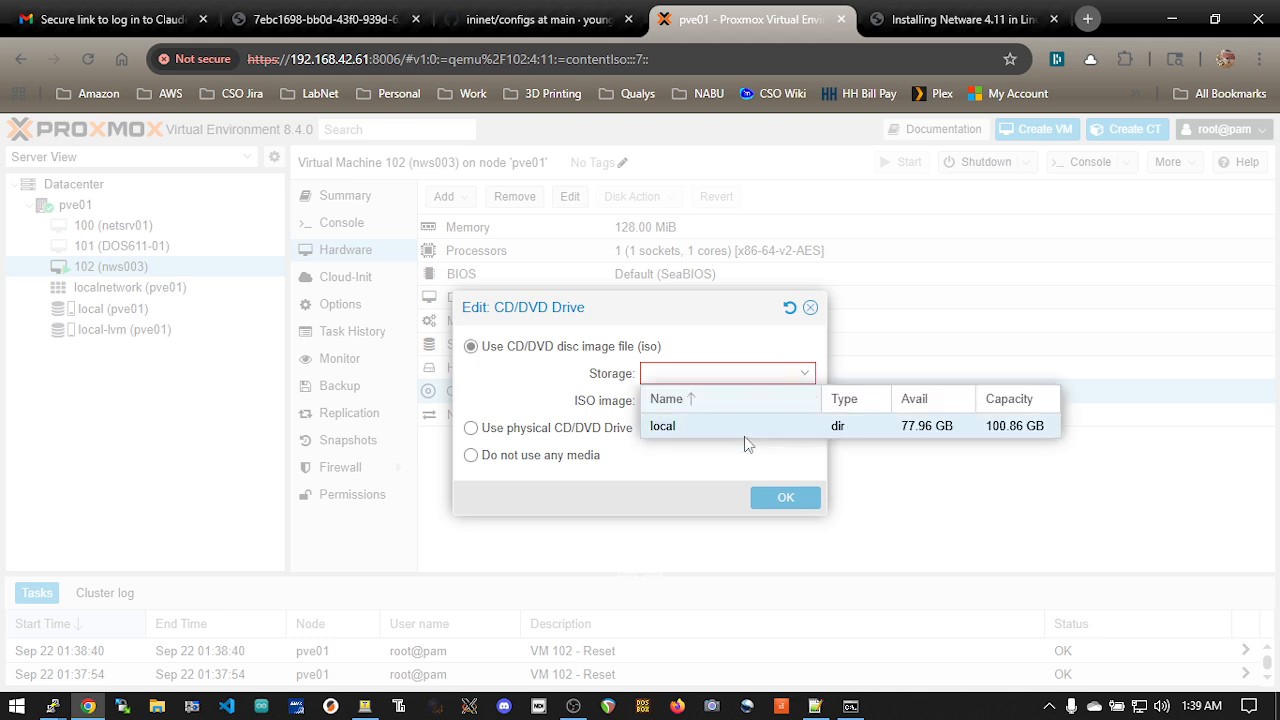
pyautogui.click(745, 437)
pyautogui.click(805, 400)
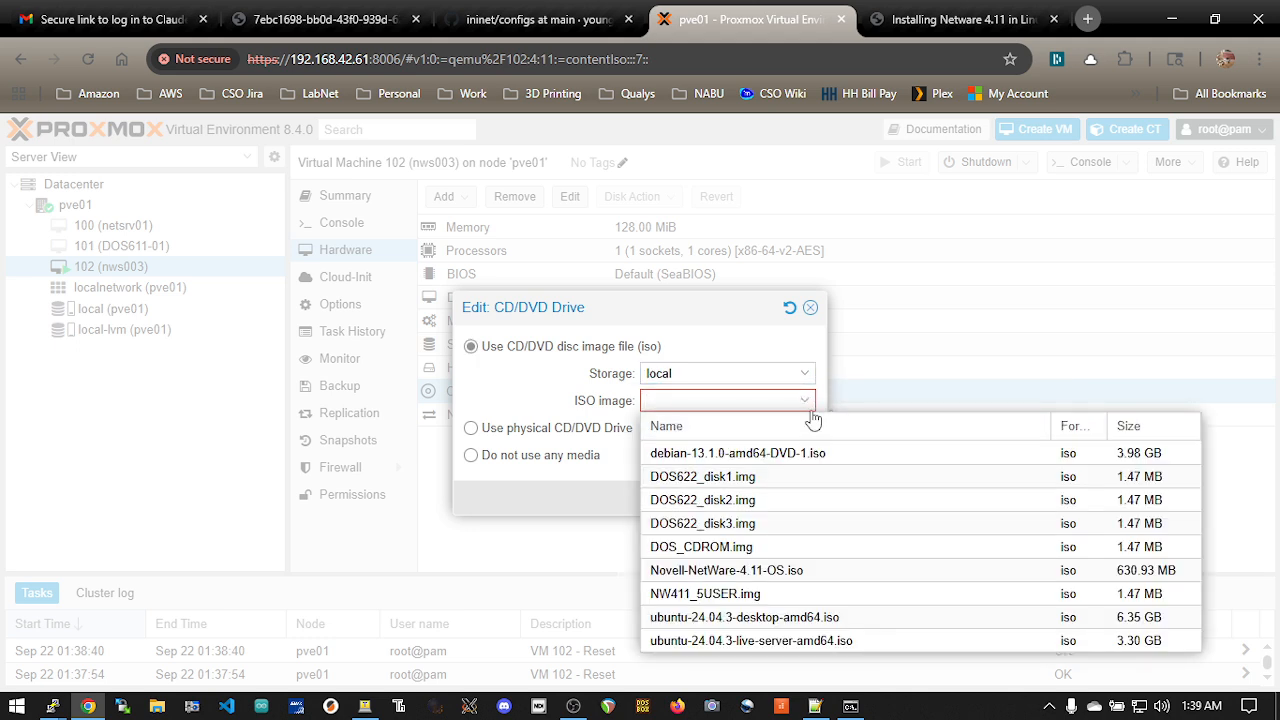
pyautogui.click(790, 570)
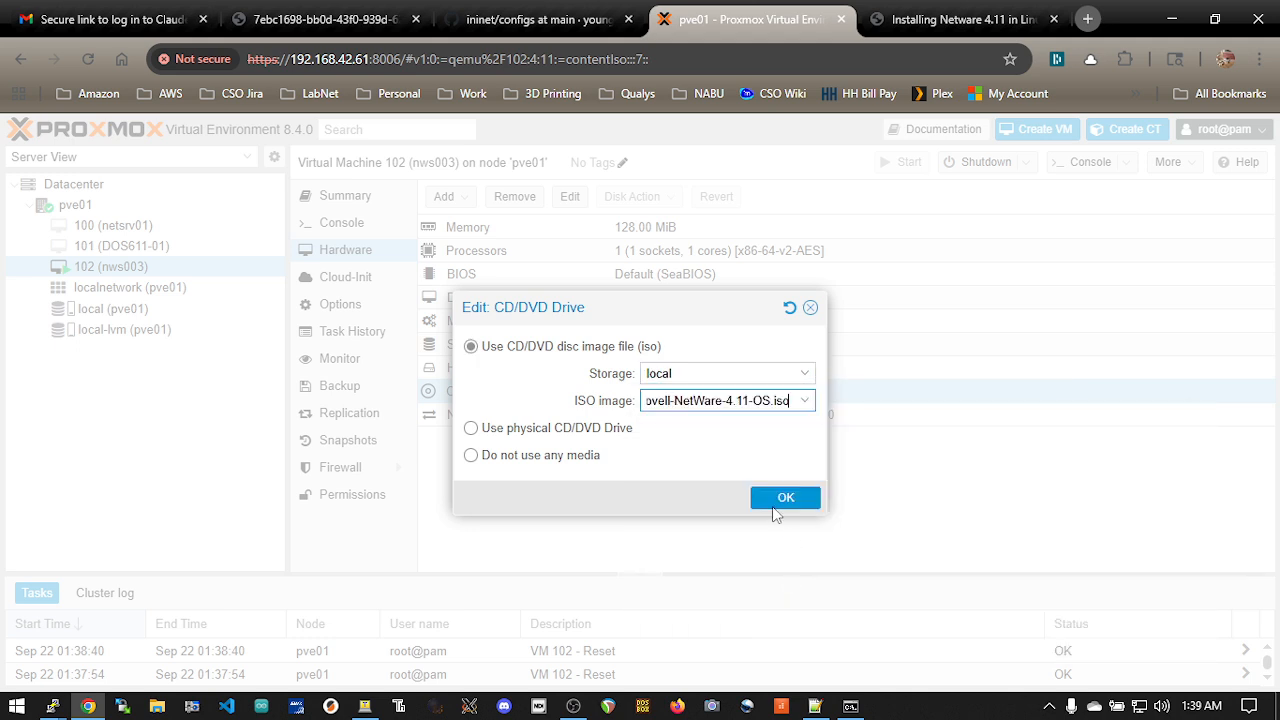
pyautogui.click(794, 509)
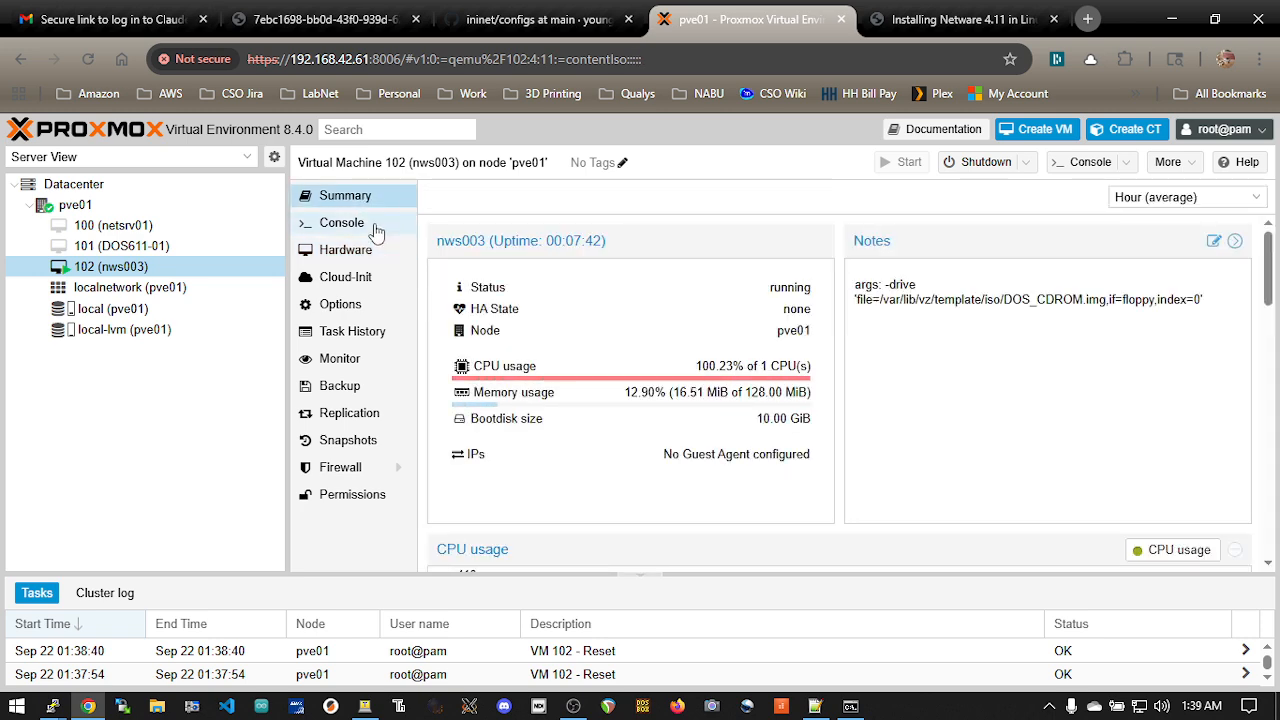
# Open the console of nws003, try to list the contents of drive F: and abort the read
pyautogui.click(370, 225)
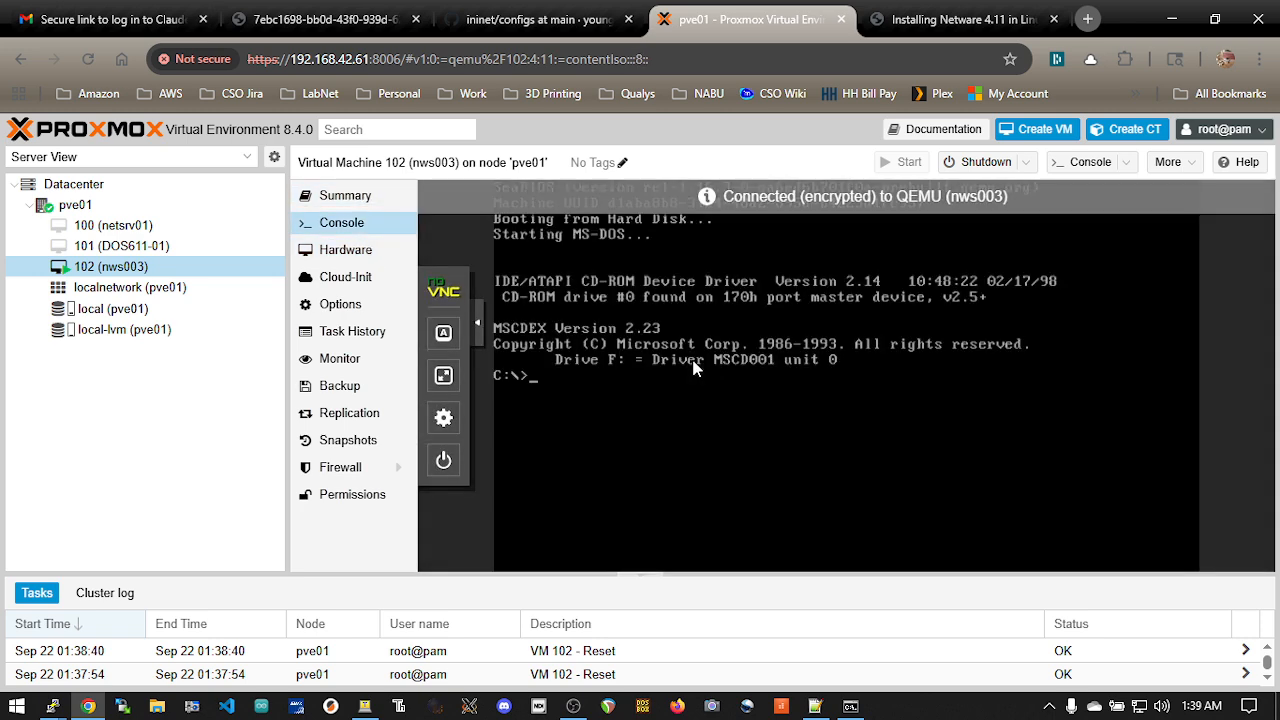
pyautogui.write('f:')
pyautogui.press('Return')
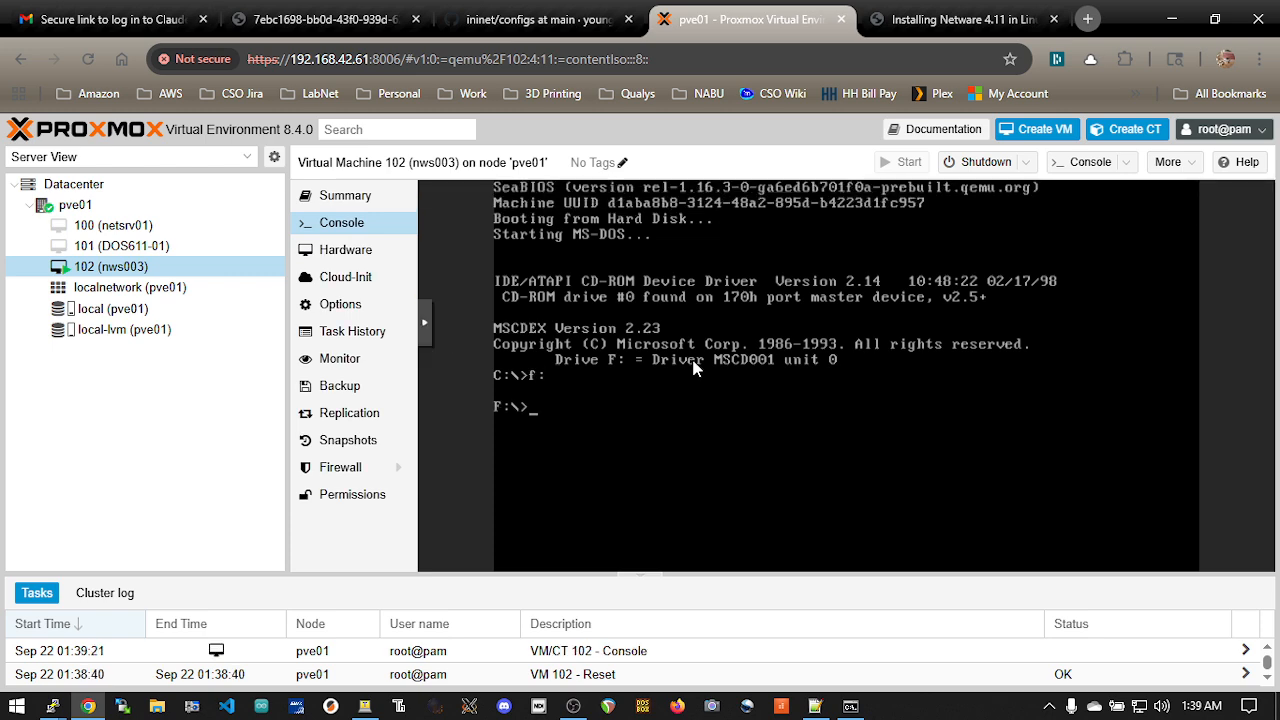
pyautogui.write('dir')
pyautogui.press('Return')
pyautogui.write('a')
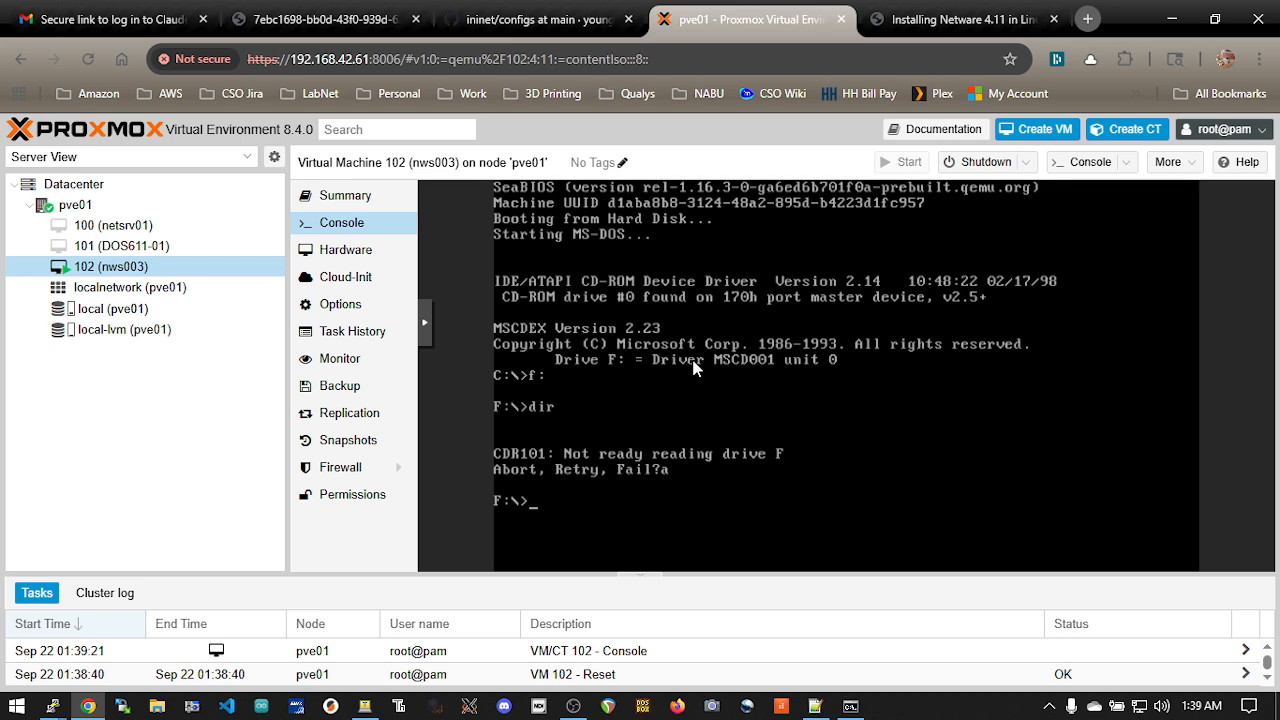
# Reset virtual machine 102 (nws003) and decline the accidental shutdown request
pyautogui.click(1025, 162)
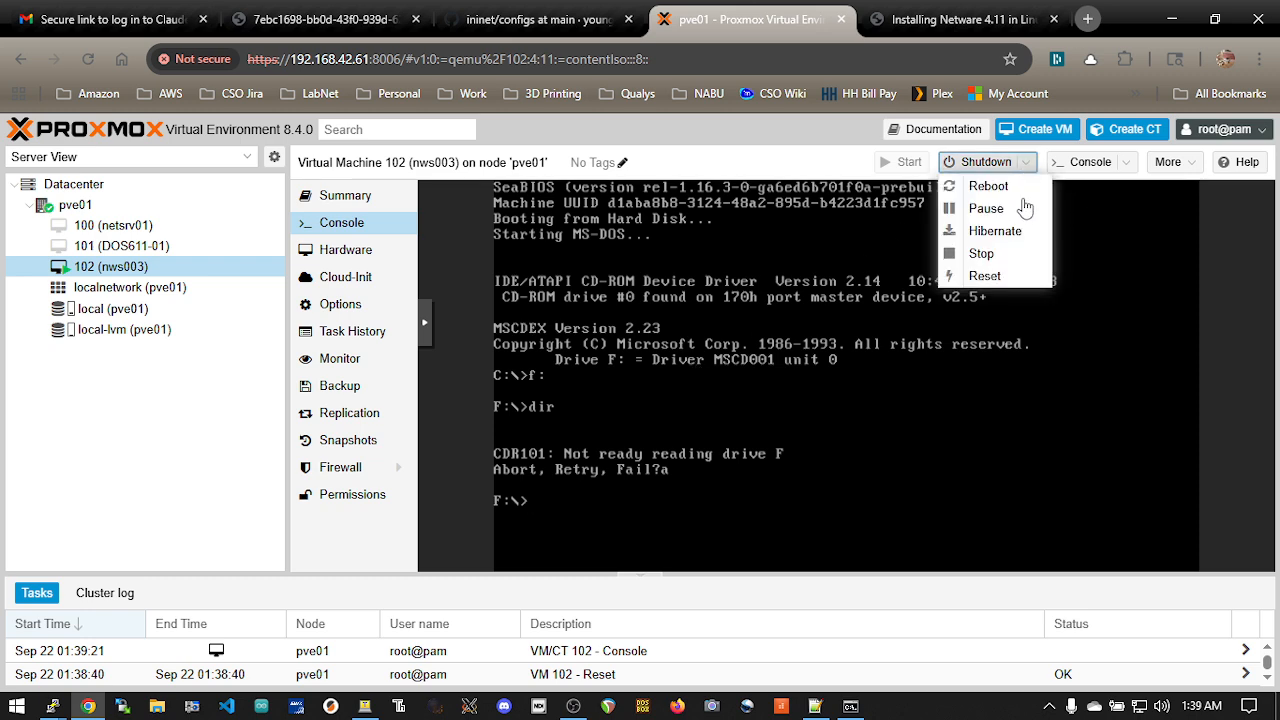
pyautogui.click(1015, 276)
pyautogui.click(612, 444)
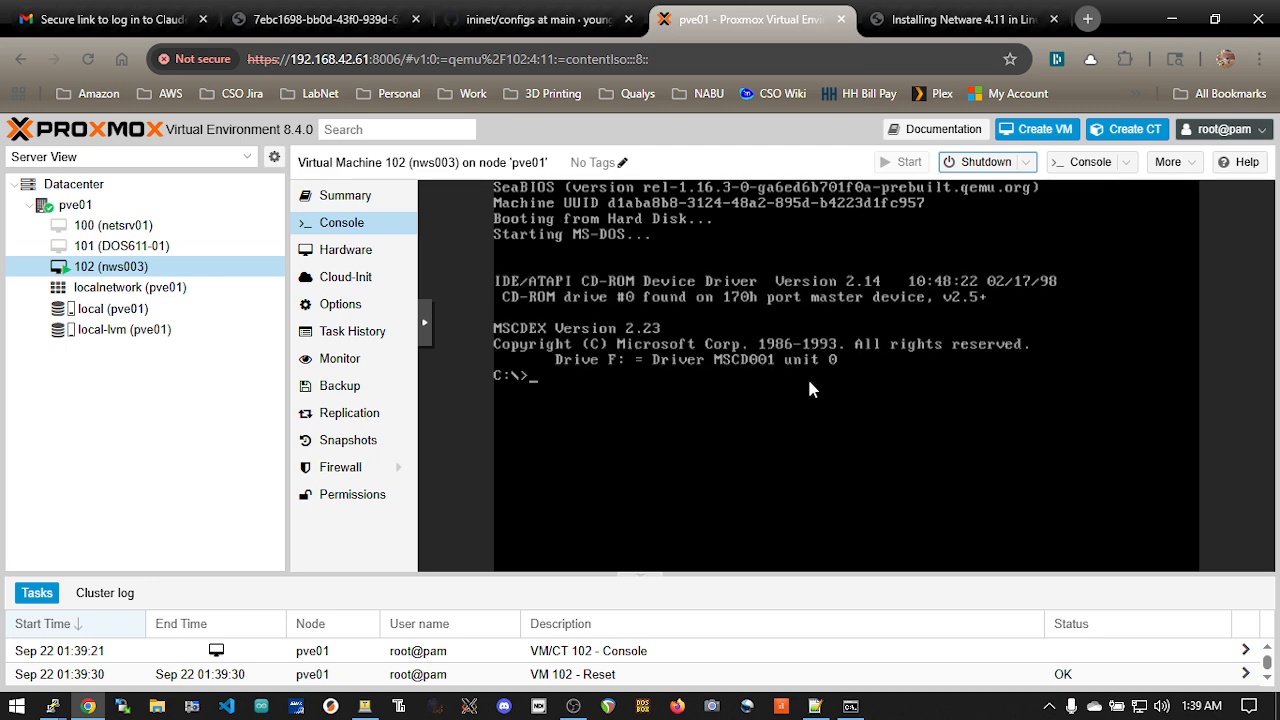
pyautogui.press('Return')
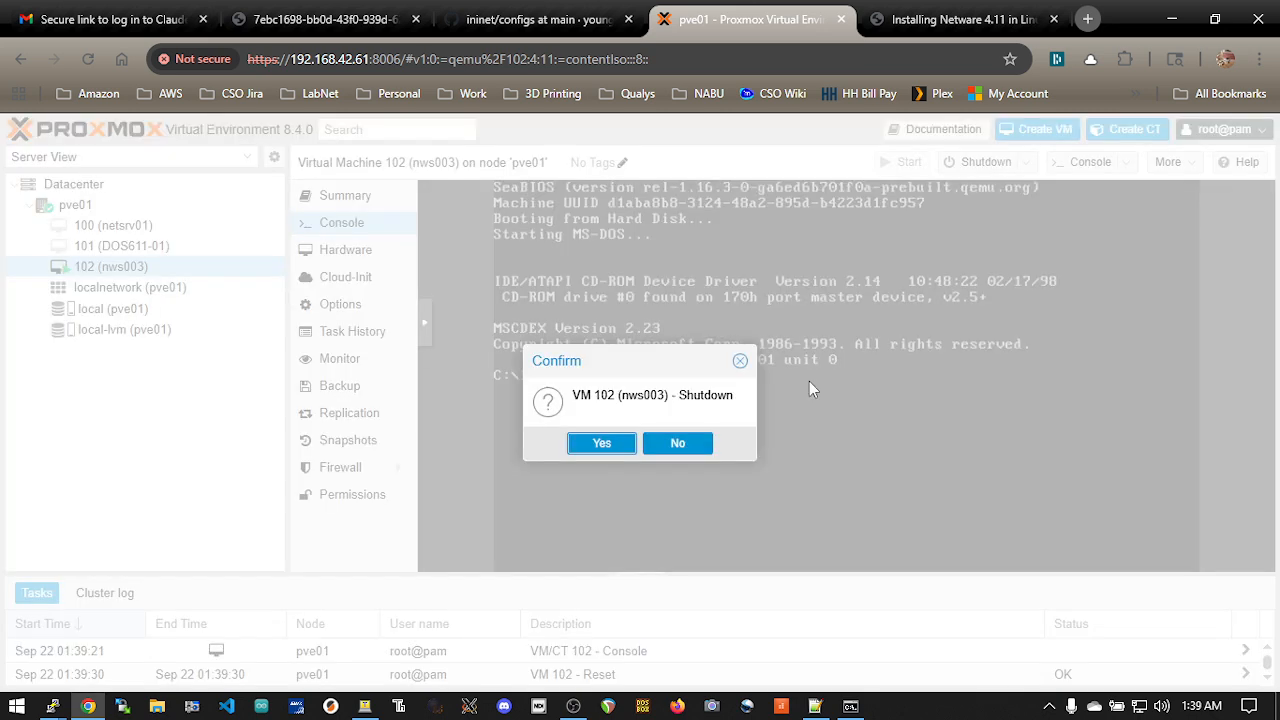
pyautogui.click(687, 446)
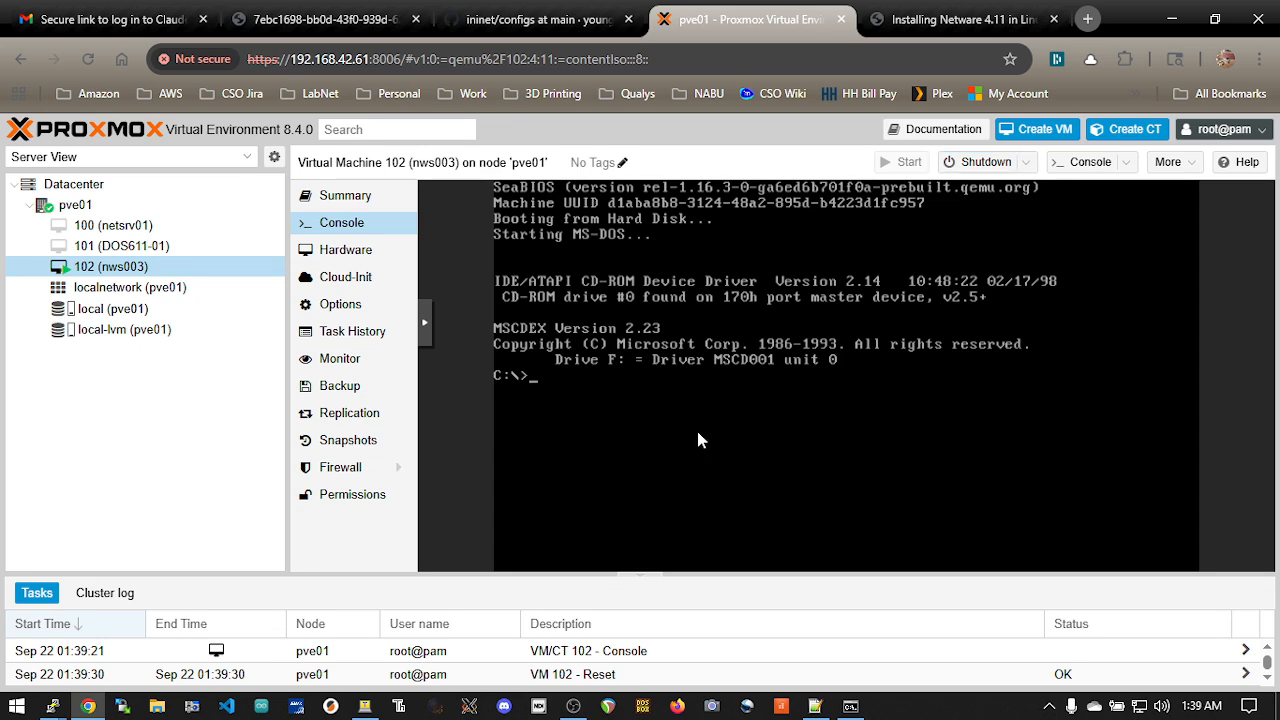
# List the contents of the CD-ROM drive F: and of the root of drive C: in DOS
pyautogui.write('f:')
pyautogui.press('Return')
pyautogui.write('dir')
pyautogui.press('Return')
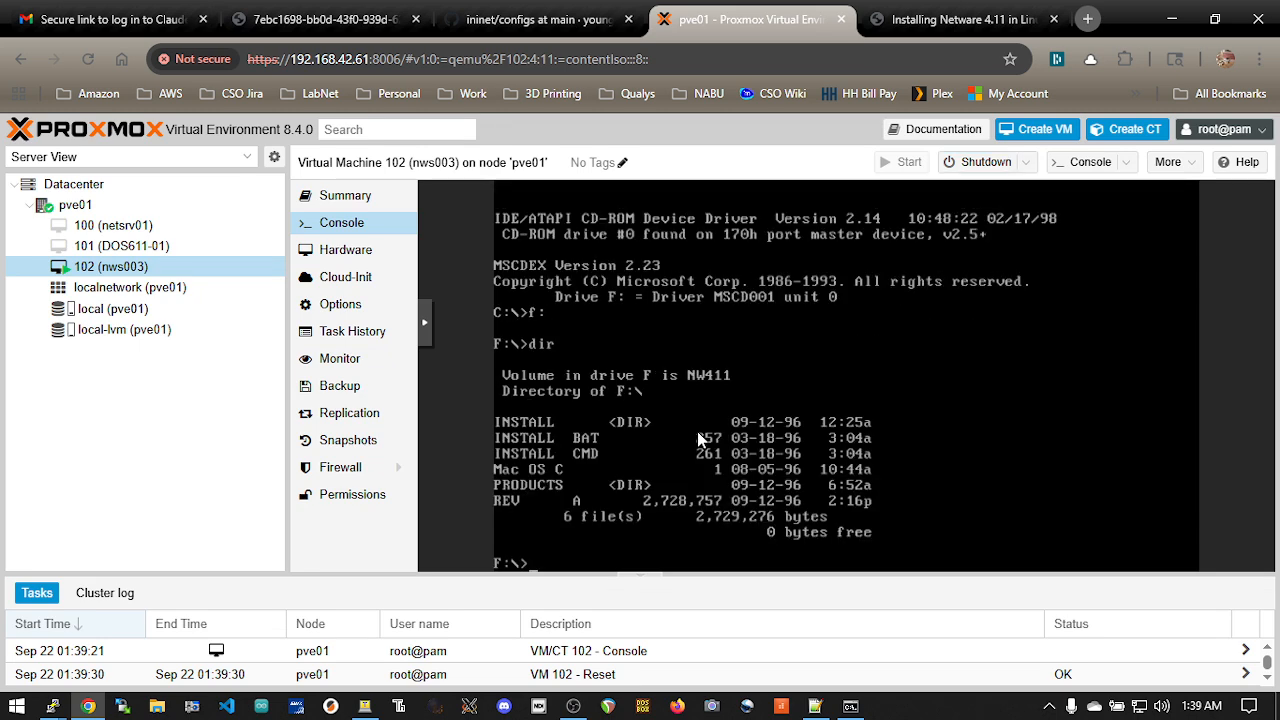
pyautogui.write('c:')
pyautogui.press('Return')
pyautogui.write('dir')
pyautogui.press('Return')
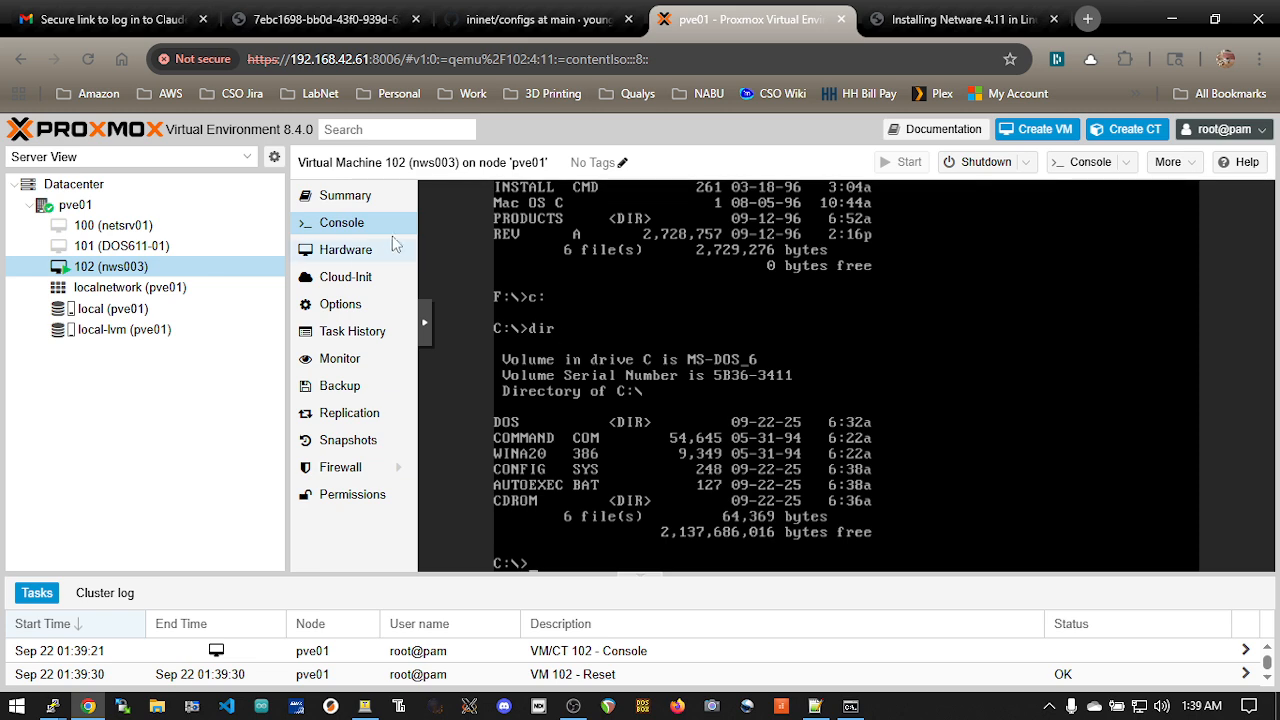
# Set the CD/DVD drive (ide2) of virtual machine 102 to use no media
pyautogui.click(345, 250)
pyautogui.doubleClick(512, 389)
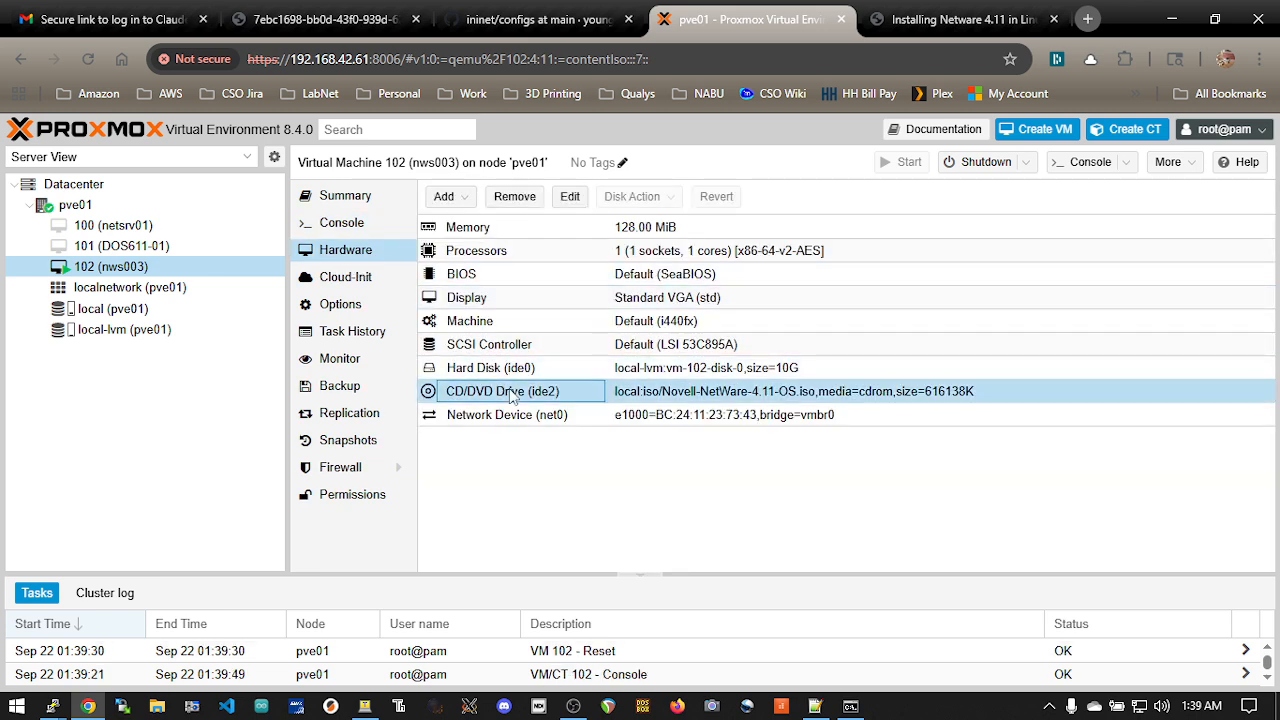
pyautogui.click(513, 458)
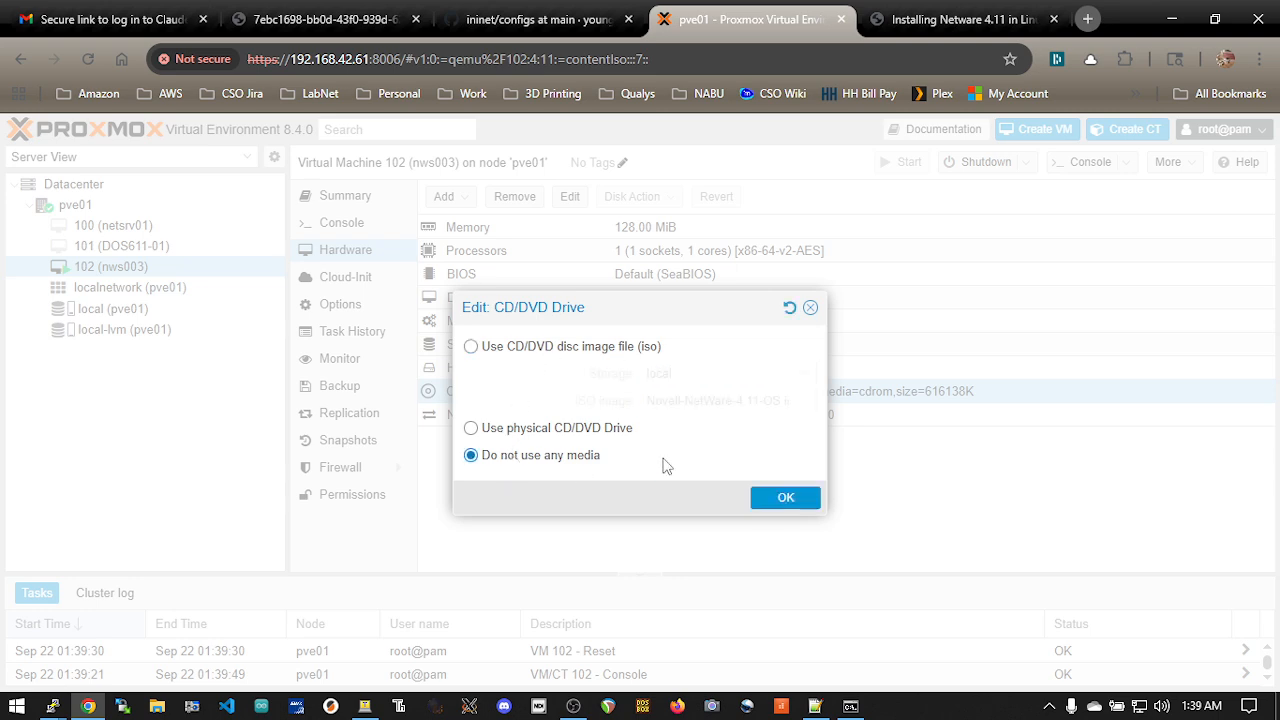
pyautogui.click(790, 498)
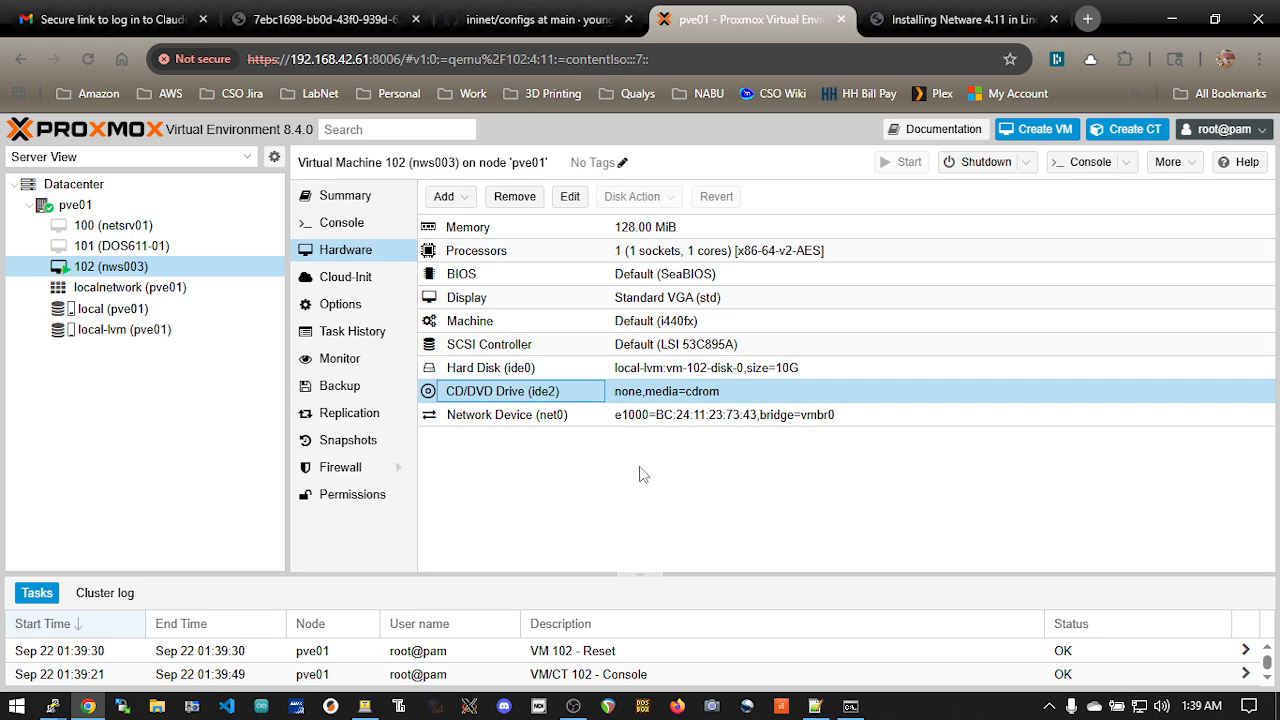
# Examine the backup settings and compression choices for virtual machine 102, close them without backing up and return to the console
pyautogui.click(348, 202)
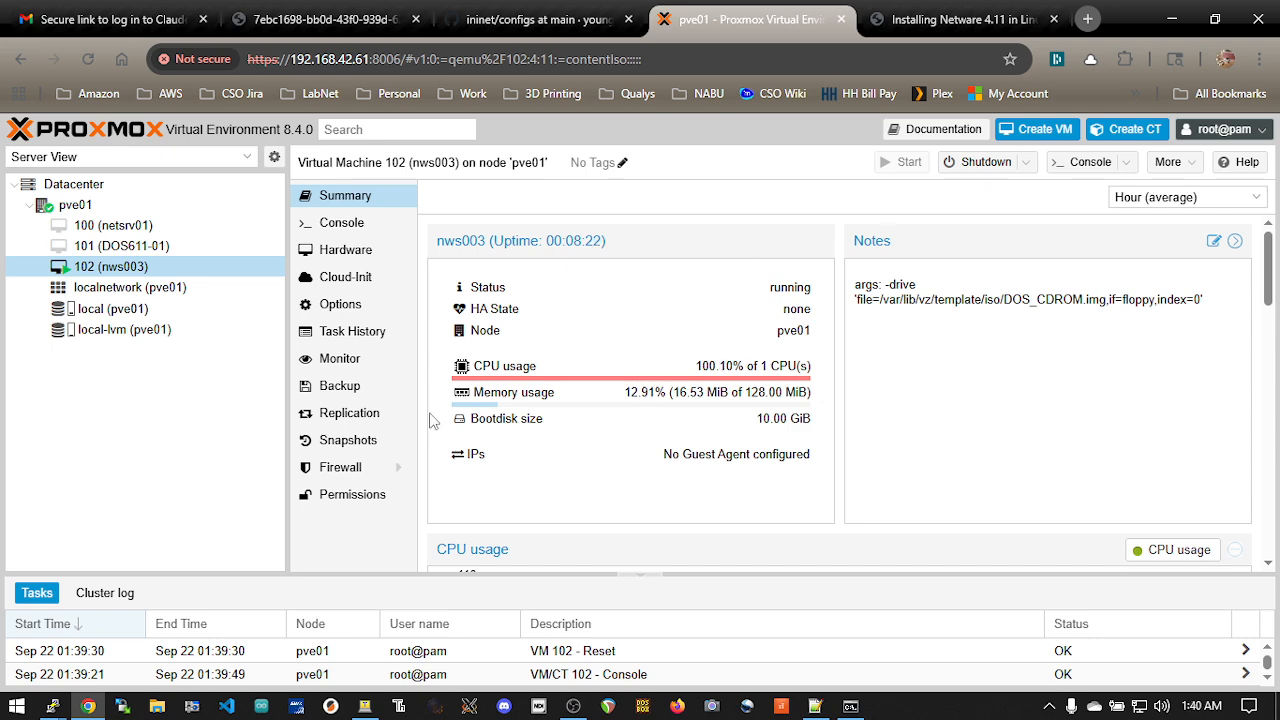
pyautogui.click(371, 389)
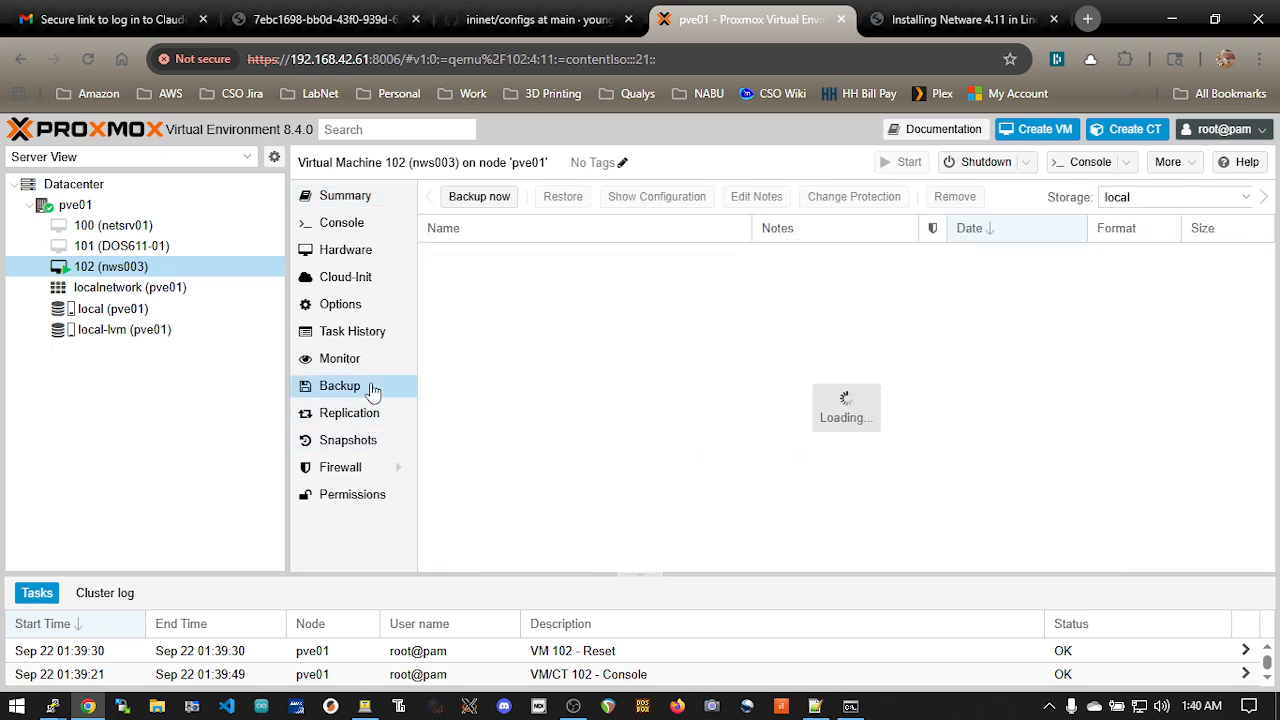
pyautogui.click(495, 200)
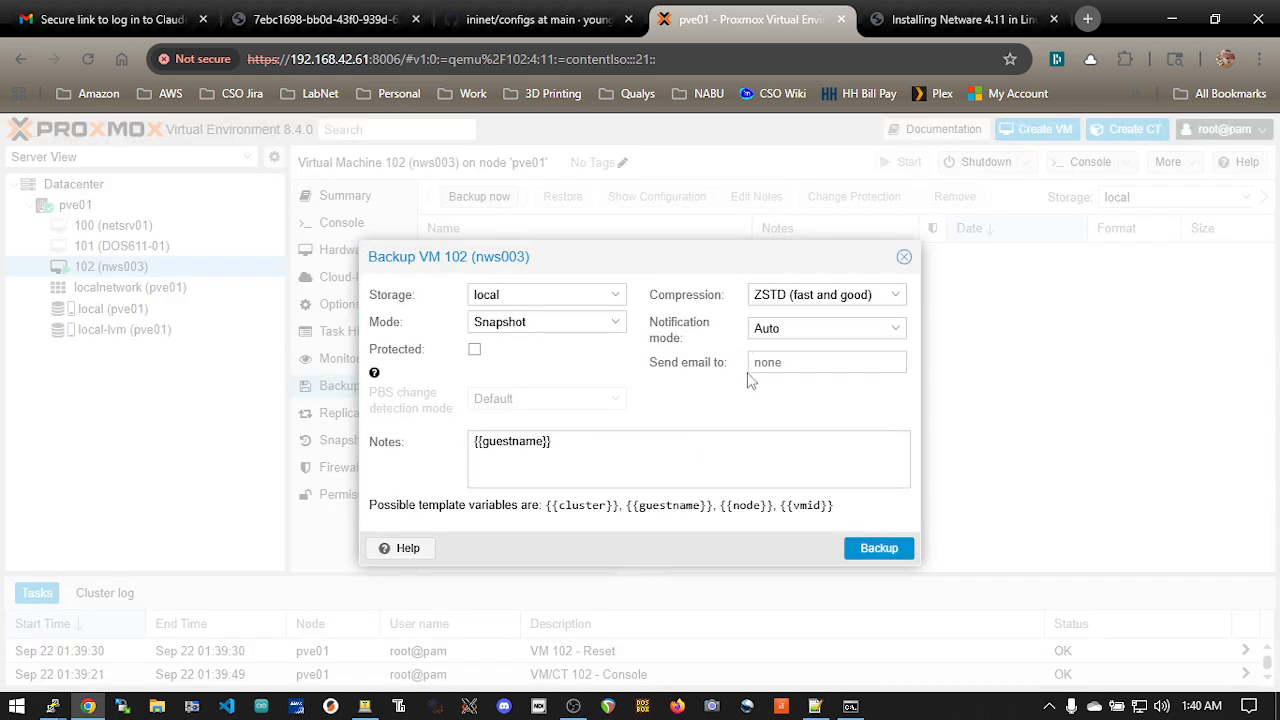
pyautogui.click(895, 295)
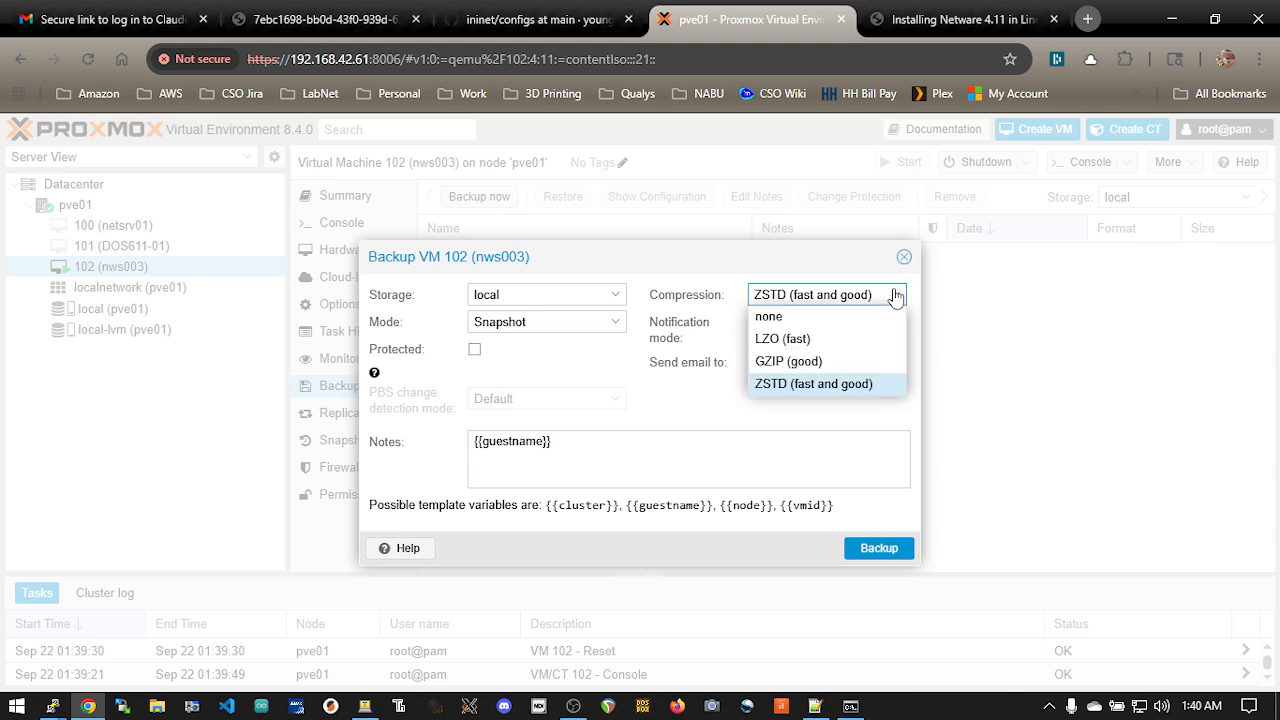
pyautogui.click(895, 295)
pyautogui.click(572, 440)
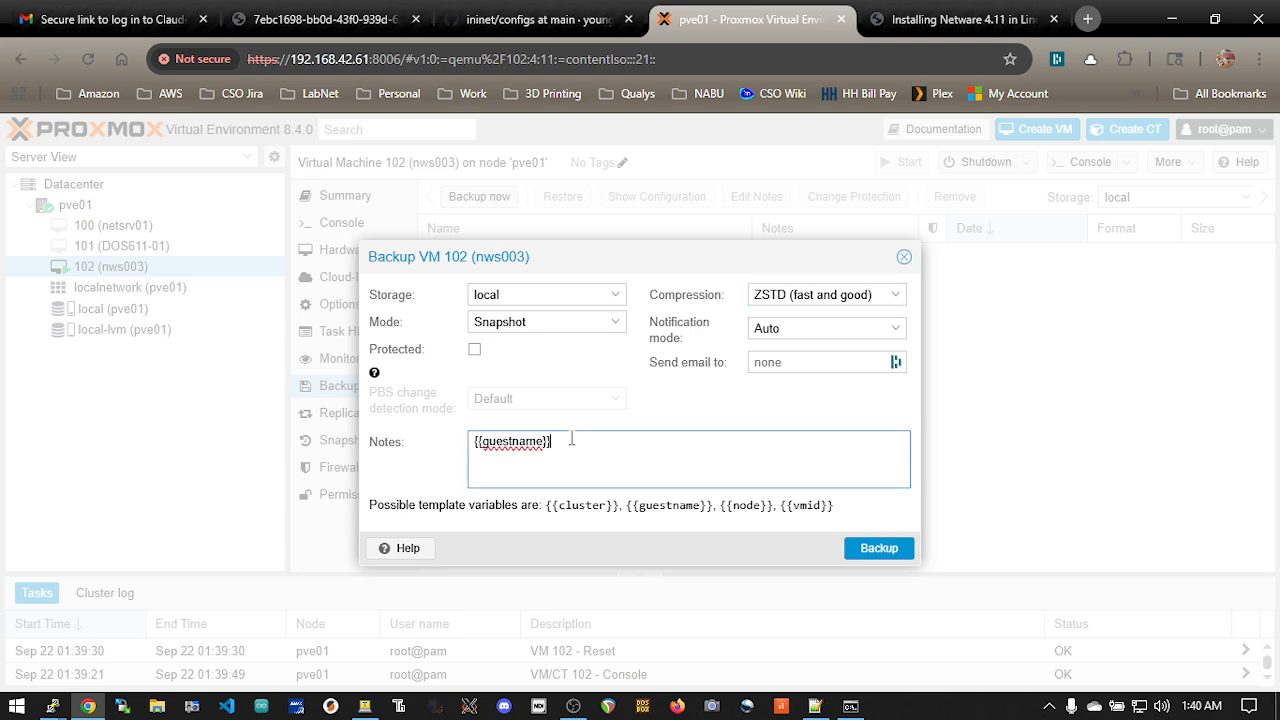
pyautogui.click(904, 257)
pyautogui.click(372, 222)
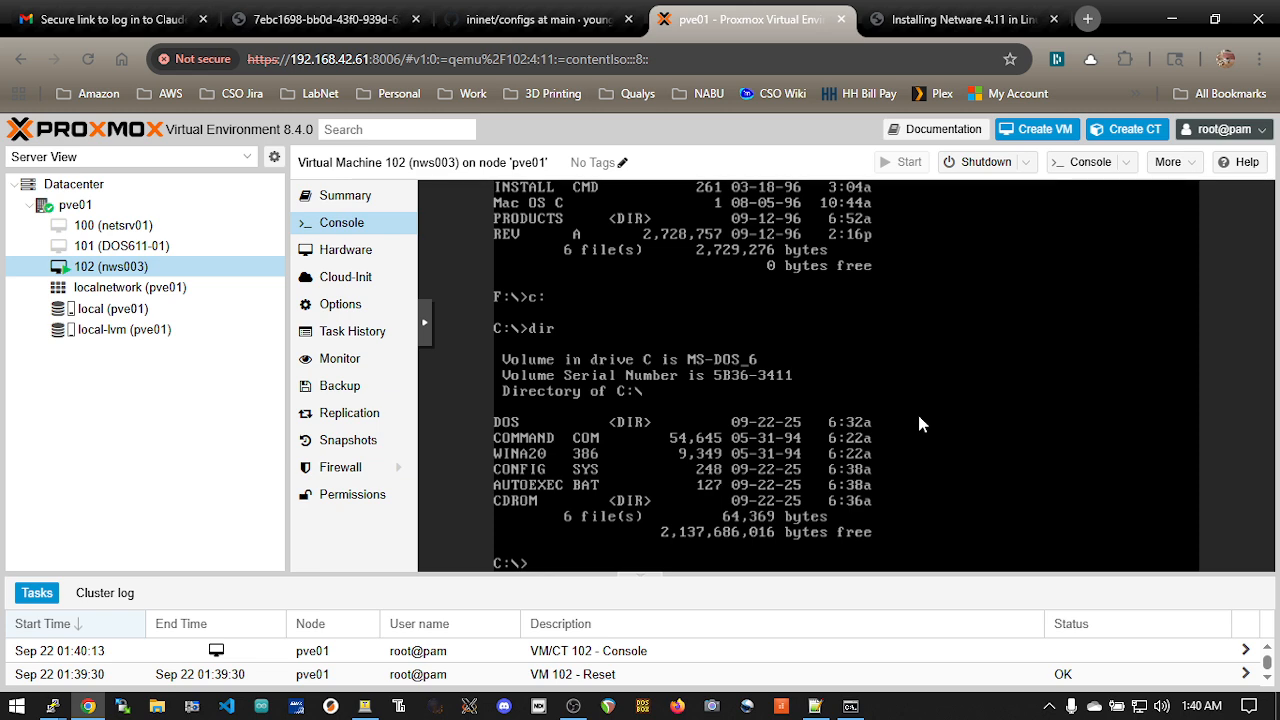
# Switch to Notepad++ and review the noted QEMU monitor commands for changing floppy0 to the DOS622 and DOS_CDROM images
pyautogui.hotkey('alt', 'Tab')
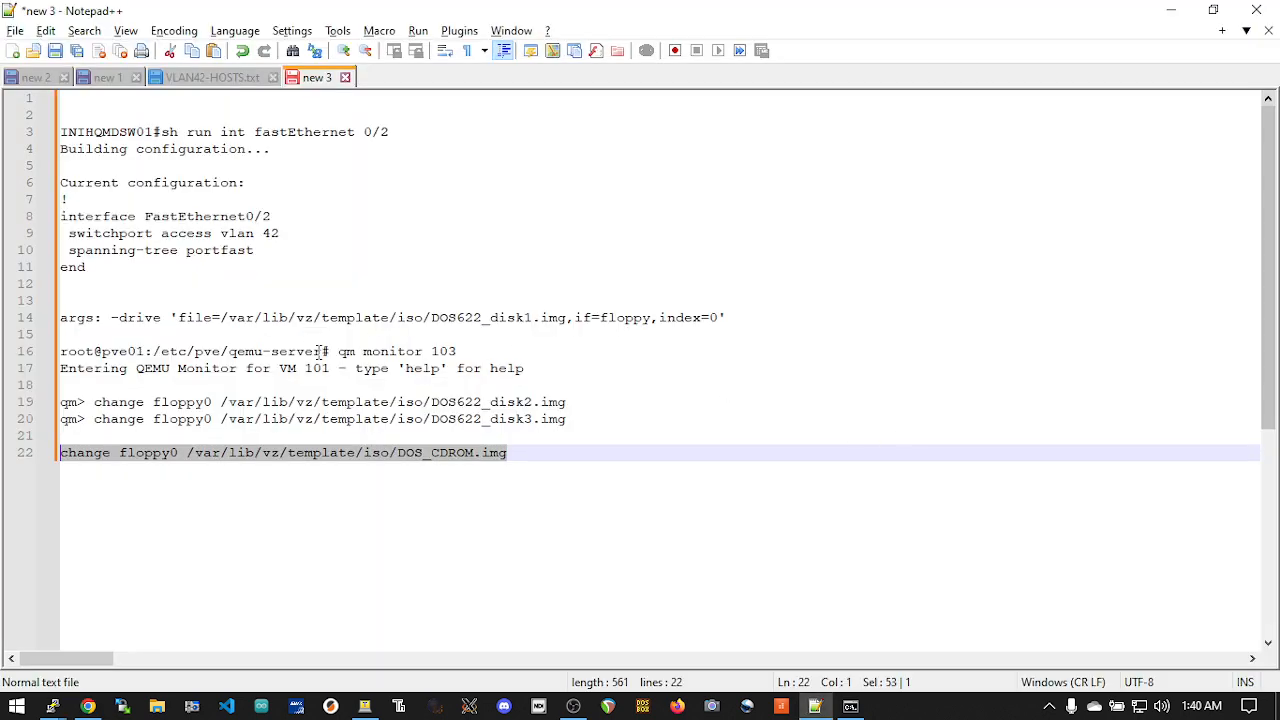
pyautogui.click(313, 351)
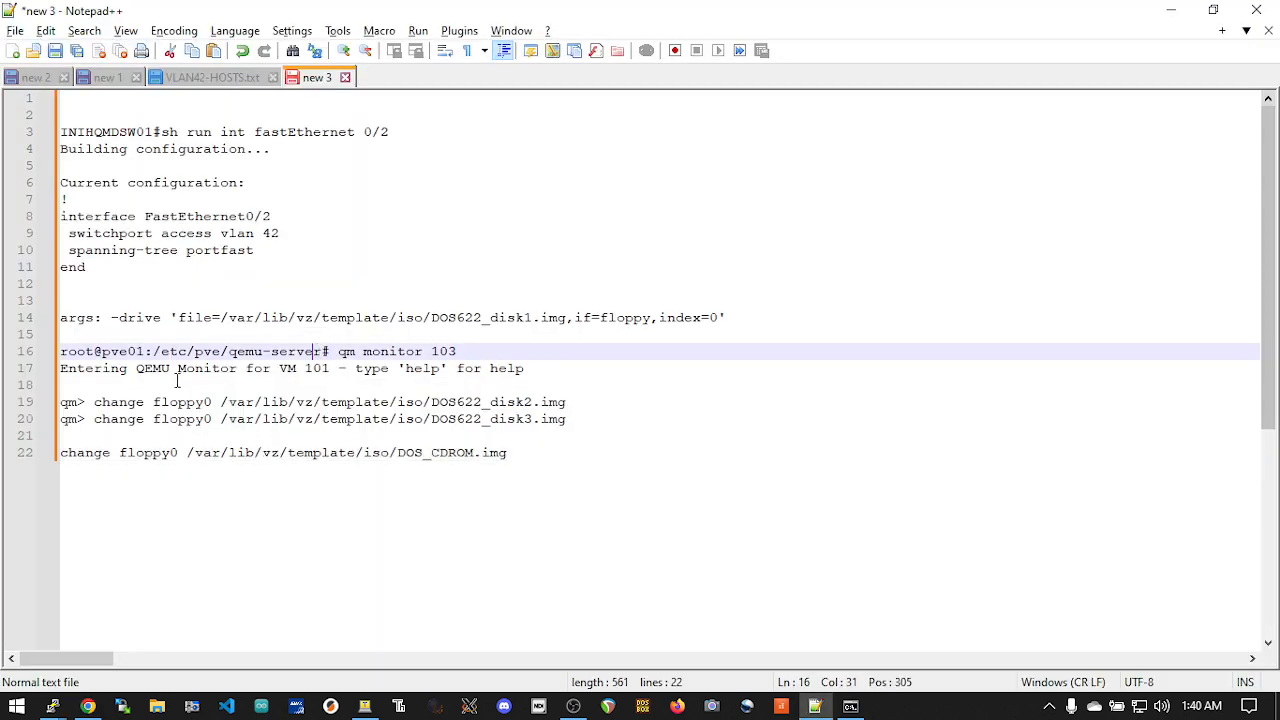
pyautogui.click(486, 413)
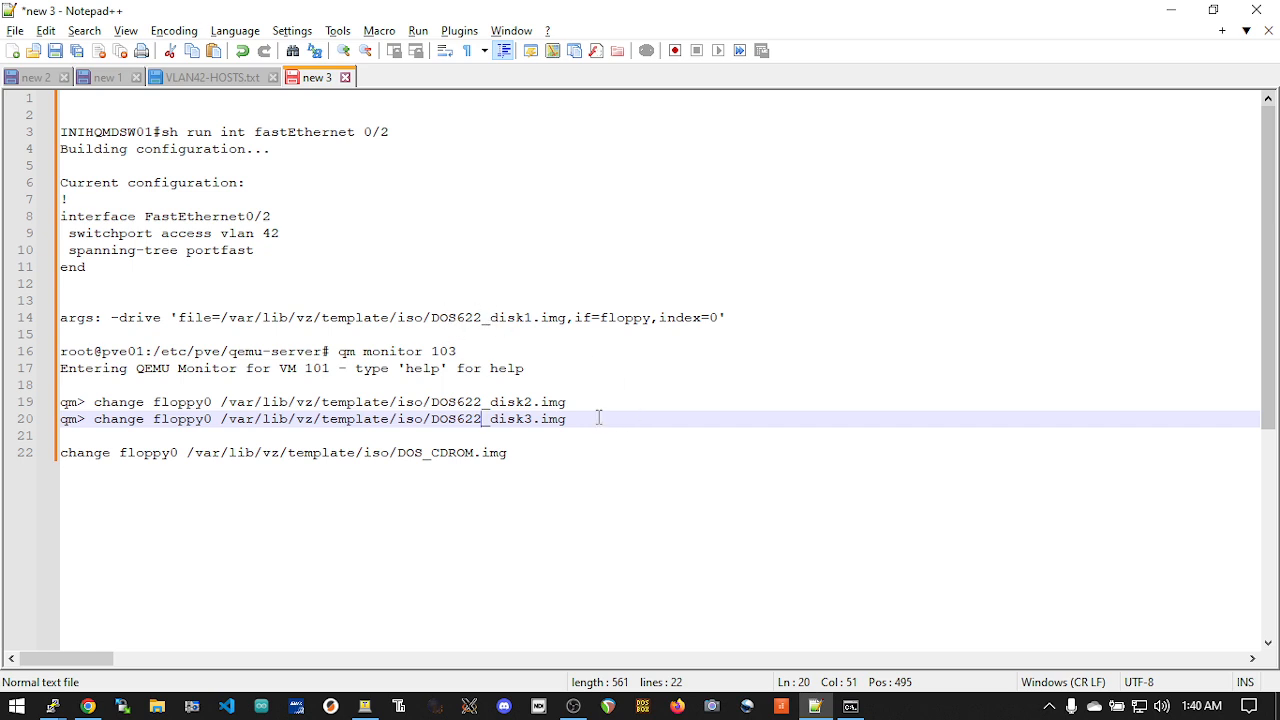
pyautogui.moveTo(392, 453); pyautogui.dragTo(476, 453)
pyautogui.click(440, 461)
pyautogui.moveTo(398, 452); pyautogui.dragTo(476, 453)
pyautogui.click(548, 460)
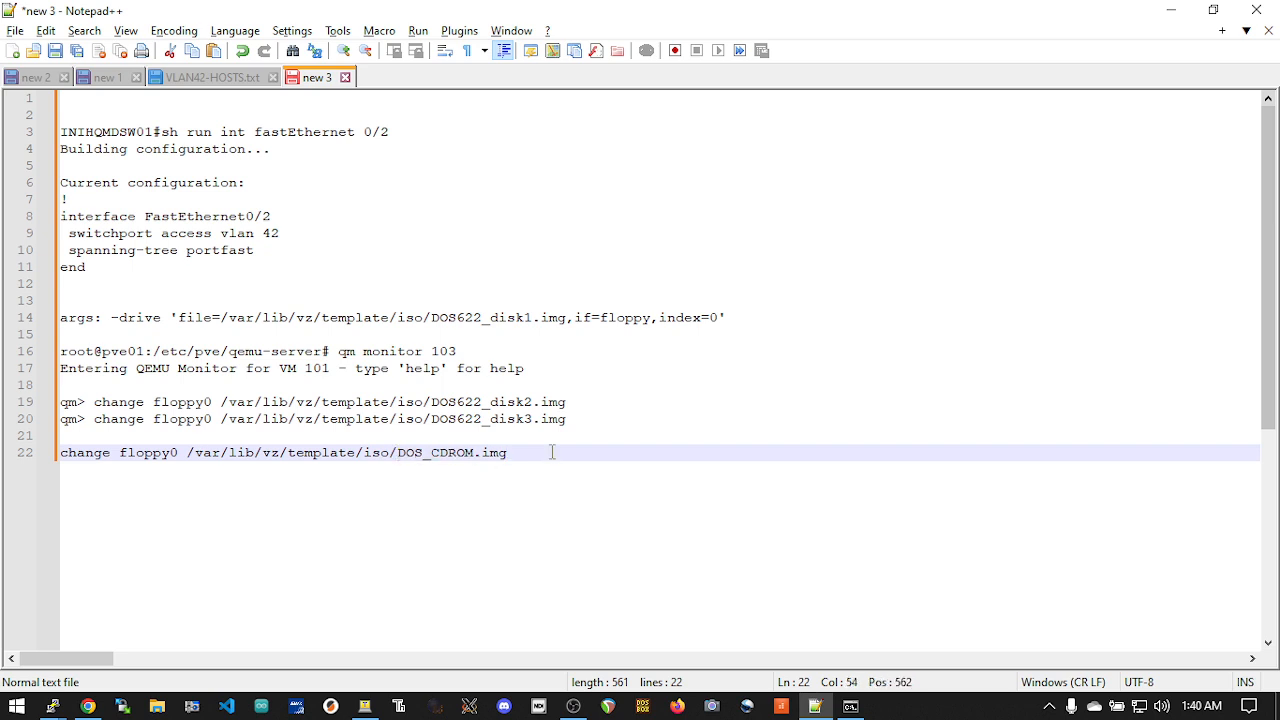
pyautogui.hotkey('alt', 'Tab')
pyautogui.press('Tab')
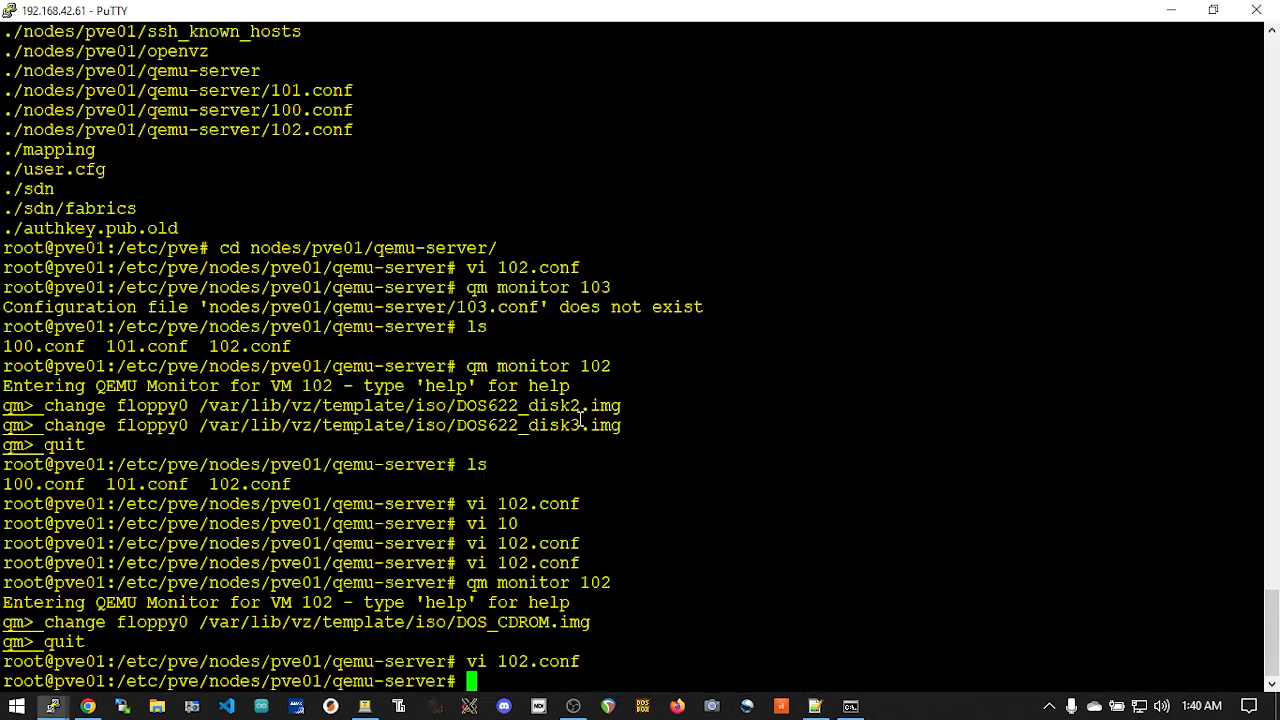
pyautogui.hotkey('alt', 'Tab')
pyautogui.press('Tab')
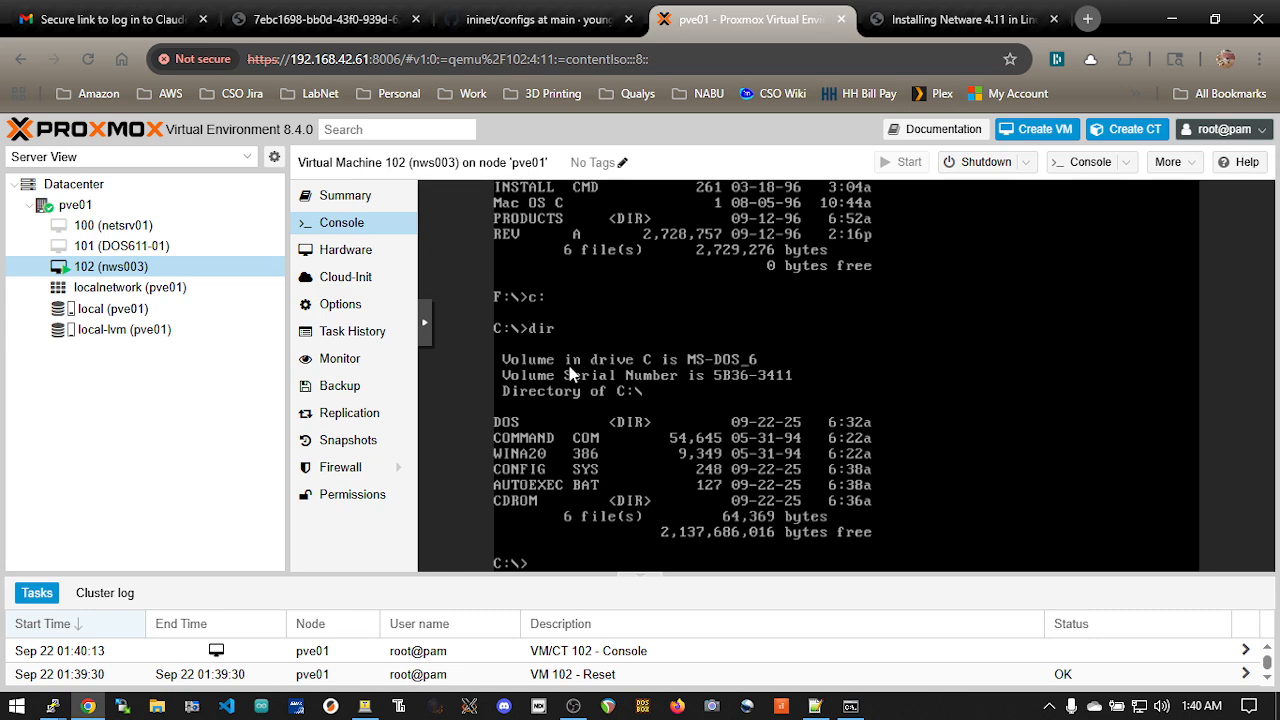
pyautogui.click(573, 706)
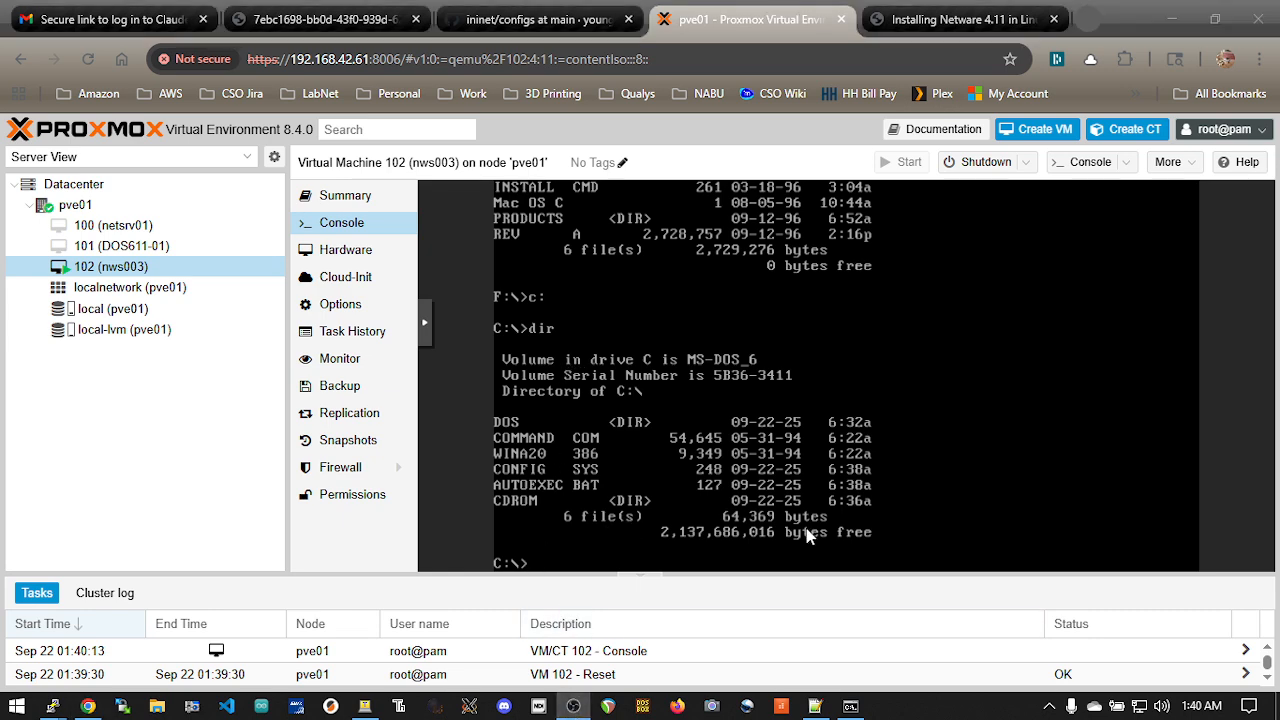